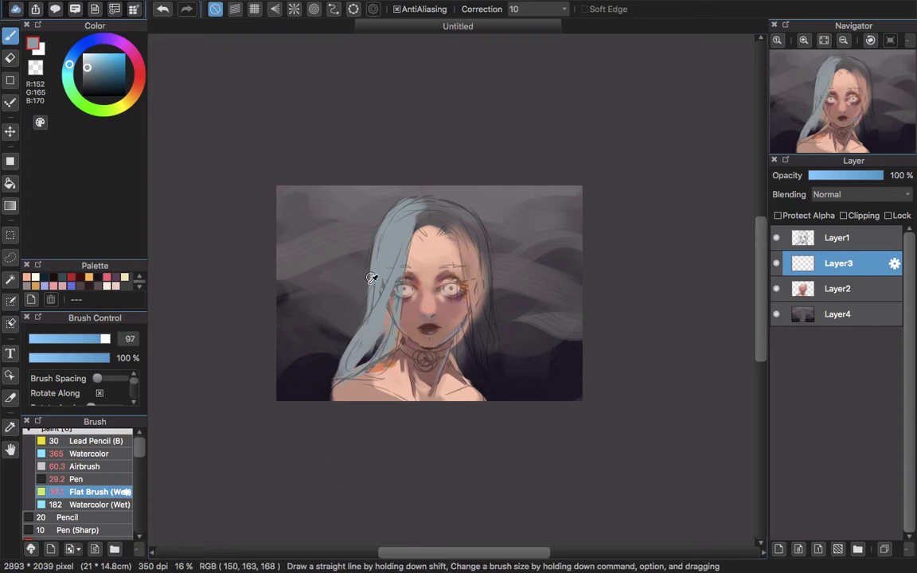
Fill the remaining hair over the crown and down both sides on Layer3 with blue-grey using the Flat Brush (Wet)
{"action": "mouse_move", "coordinate": [395, 242]}
{"action": "left_mouse_down"}
{"action": "mouse_move", "coordinate": [415, 217]}
{"action": "mouse_move", "coordinate": [440, 211]}
{"action": "mouse_move", "coordinate": [414, 214]}
{"action": "mouse_move", "coordinate": [434, 212]}
{"action": "mouse_move", "coordinate": [422, 233]}
{"action": "left_mouse_up"}
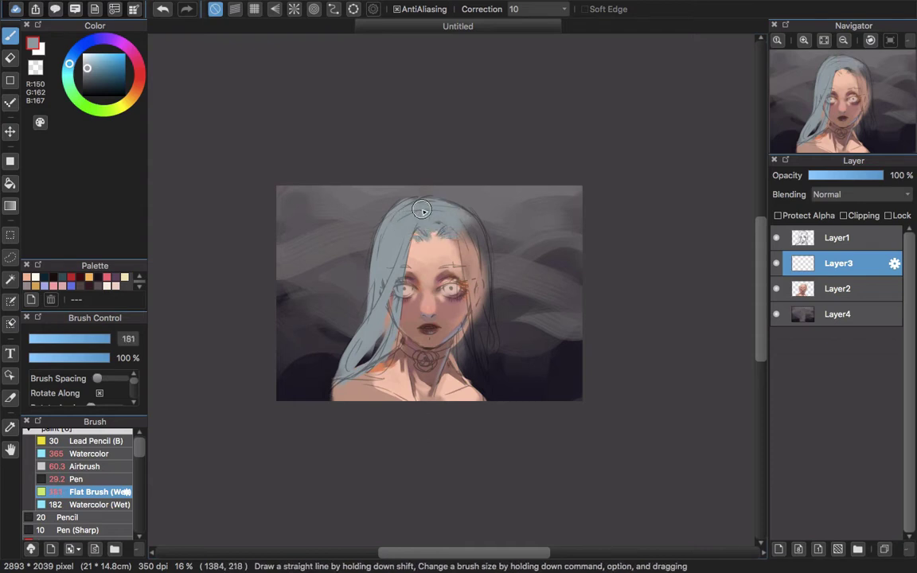
{"action": "mouse_move", "coordinate": [476, 243]}
{"action": "left_mouse_down"}
{"action": "mouse_move", "coordinate": [479, 327]}
{"action": "mouse_move", "coordinate": [502, 382]}
{"action": "left_mouse_up"}
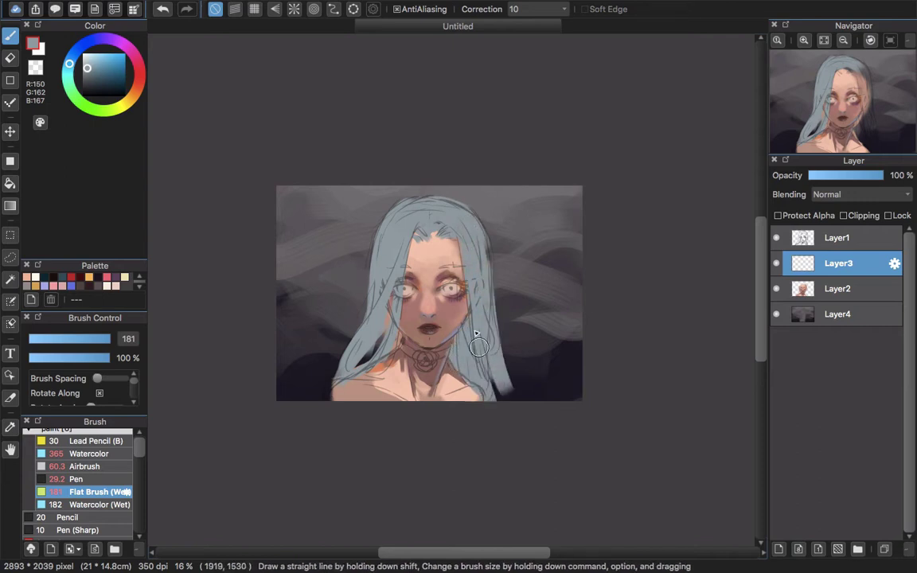
{"action": "mouse_move", "coordinate": [337, 375]}
{"action": "left_mouse_down"}
{"action": "mouse_move", "coordinate": [323, 417]}
{"action": "mouse_move", "coordinate": [345, 377]}
{"action": "left_mouse_up"}
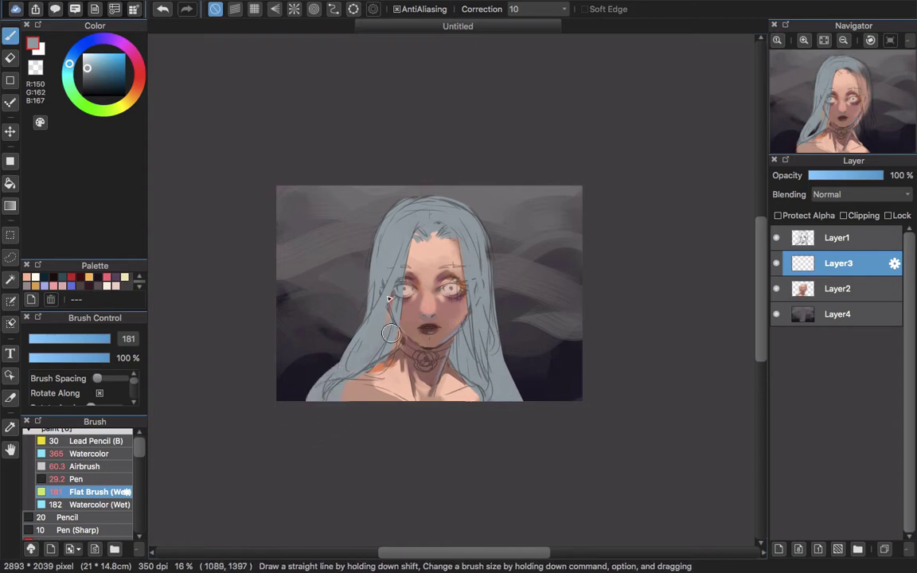
{"action": "mouse_move", "coordinate": [390, 333]}
{"action": "left_mouse_down"}
{"action": "mouse_move", "coordinate": [393, 345]}
{"action": "mouse_move", "coordinate": [369, 337]}
{"action": "left_mouse_up"}
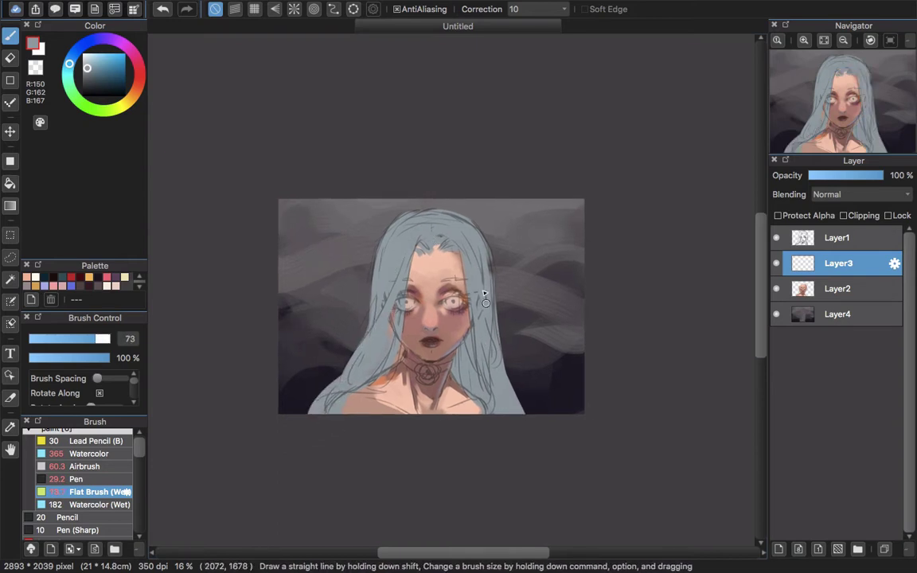
Sample darker tones, ending on grey-blue (R105 G117 B121), and paint the shadow in the left hair beside the neck
{"action": "scroll", "coordinate": [473, 308], "scroll_direction": "down", "scroll_amount": 1}
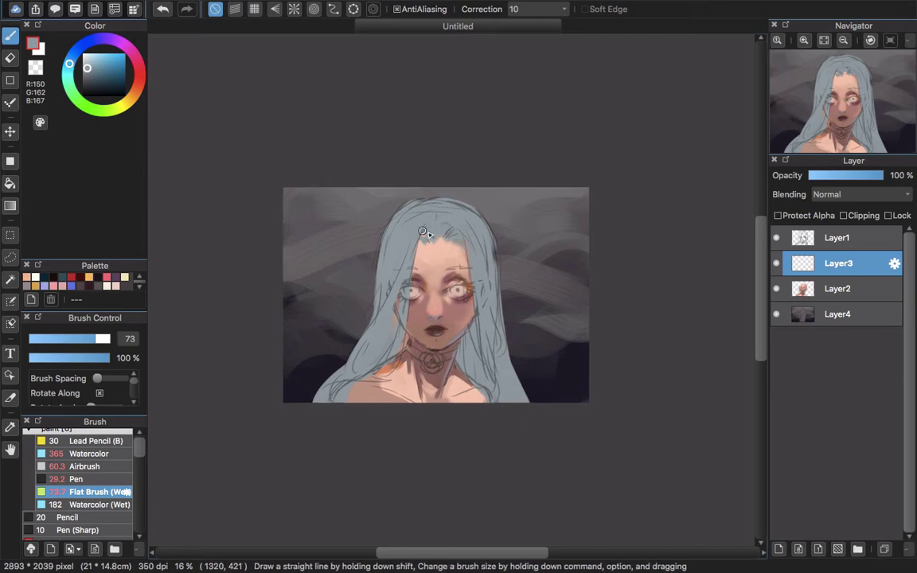
{"action": "scroll", "coordinate": [445, 252], "scroll_direction": "up", "scroll_amount": 3}
{"action": "scroll", "coordinate": [422, 250], "scroll_direction": "down", "scroll_amount": 2}
{"action": "scroll", "coordinate": [423, 250], "scroll_direction": "left", "scroll_amount": 2}
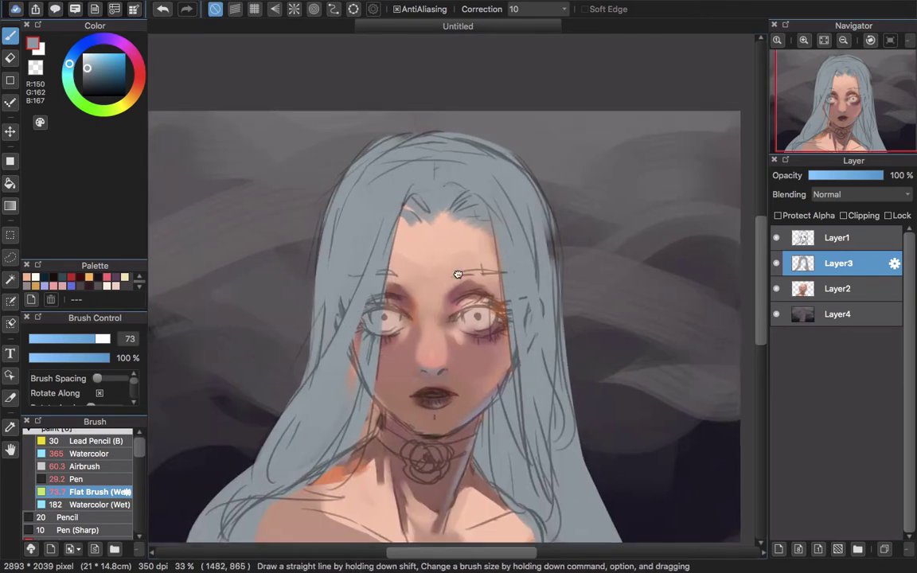
{"action": "left_click", "coordinate": [190, 204], "text": "alt"}
{"action": "scroll", "coordinate": [332, 312], "scroll_direction": "down", "scroll_amount": 4}
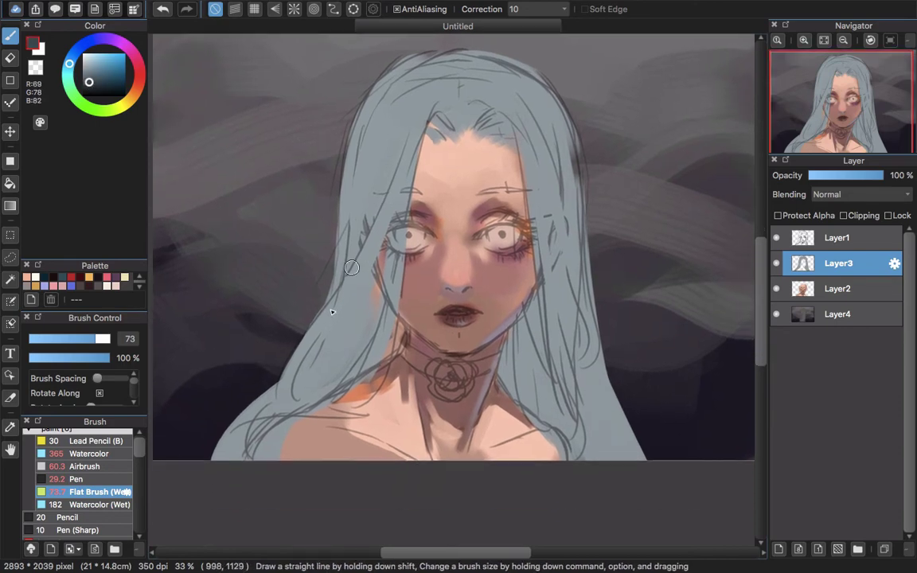
{"action": "mouse_move", "coordinate": [376, 270]}
{"action": "left_mouse_down"}
{"action": "mouse_move", "coordinate": [370, 305]}
{"action": "mouse_move", "coordinate": [373, 287]}
{"action": "mouse_move", "coordinate": [384, 308]}
{"action": "mouse_move", "coordinate": [356, 360]}
{"action": "mouse_move", "coordinate": [372, 270]}
{"action": "mouse_move", "coordinate": [335, 383]}
{"action": "left_mouse_up"}
{"action": "left_click", "coordinate": [305, 331], "text": "alt"}
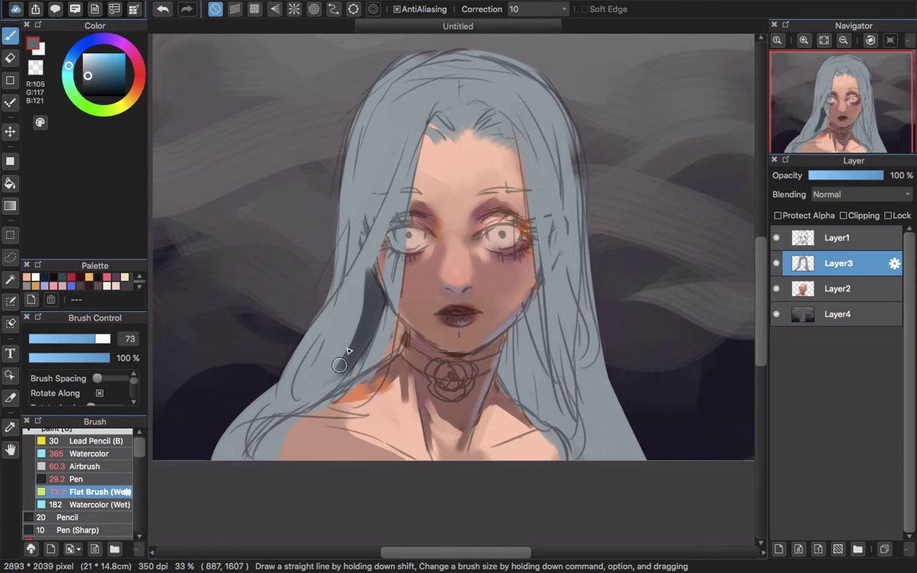
{"action": "mouse_move", "coordinate": [374, 290]}
{"action": "left_mouse_down"}
{"action": "mouse_move", "coordinate": [368, 342]}
{"action": "mouse_move", "coordinate": [394, 335]}
{"action": "mouse_move", "coordinate": [342, 325]}
{"action": "mouse_move", "coordinate": [369, 368]}
{"action": "left_mouse_up"}
Paint shadow strands through the hair on the portrait's right side and down the left face-framing lock
{"action": "mouse_move", "coordinate": [524, 312]}
{"action": "left_mouse_down"}
{"action": "mouse_move", "coordinate": [505, 370]}
{"action": "mouse_move", "coordinate": [535, 380]}
{"action": "mouse_move", "coordinate": [523, 347]}
{"action": "mouse_move", "coordinate": [509, 375]}
{"action": "mouse_move", "coordinate": [500, 353]}
{"action": "mouse_move", "coordinate": [548, 262]}
{"action": "mouse_move", "coordinate": [571, 354]}
{"action": "mouse_move", "coordinate": [559, 262]}
{"action": "mouse_move", "coordinate": [557, 410]}
{"action": "left_mouse_up"}
{"action": "scroll", "coordinate": [558, 410], "scroll_direction": "down", "scroll_amount": 2}
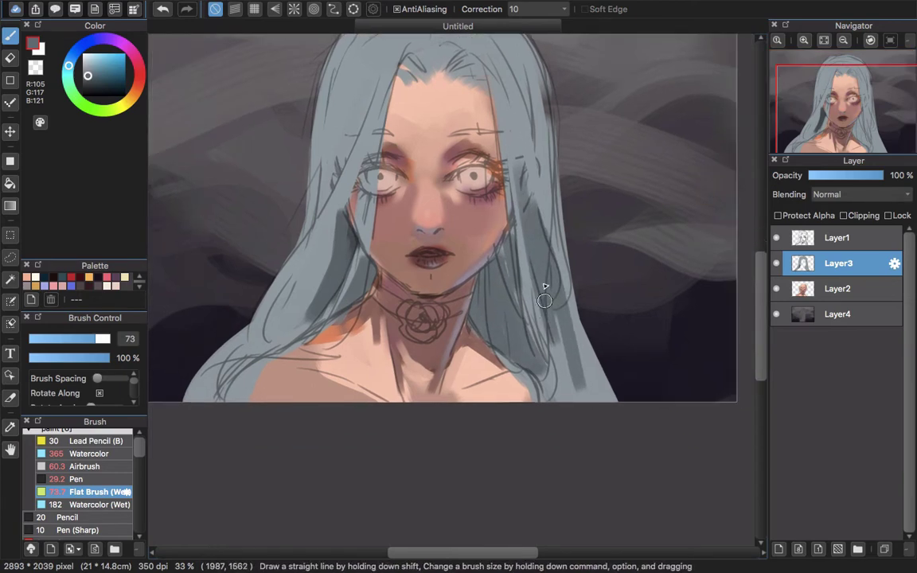
{"action": "left_click_drag", "start_coordinate": [510, 302], "coordinate": [581, 423]}
{"action": "scroll", "coordinate": [581, 423], "scroll_direction": "up", "scroll_amount": 3}
{"action": "mouse_move", "coordinate": [454, 199]}
{"action": "left_mouse_down"}
{"action": "mouse_move", "coordinate": [405, 333]}
{"action": "mouse_move", "coordinate": [453, 186]}
{"action": "mouse_move", "coordinate": [436, 307]}
{"action": "left_mouse_up"}
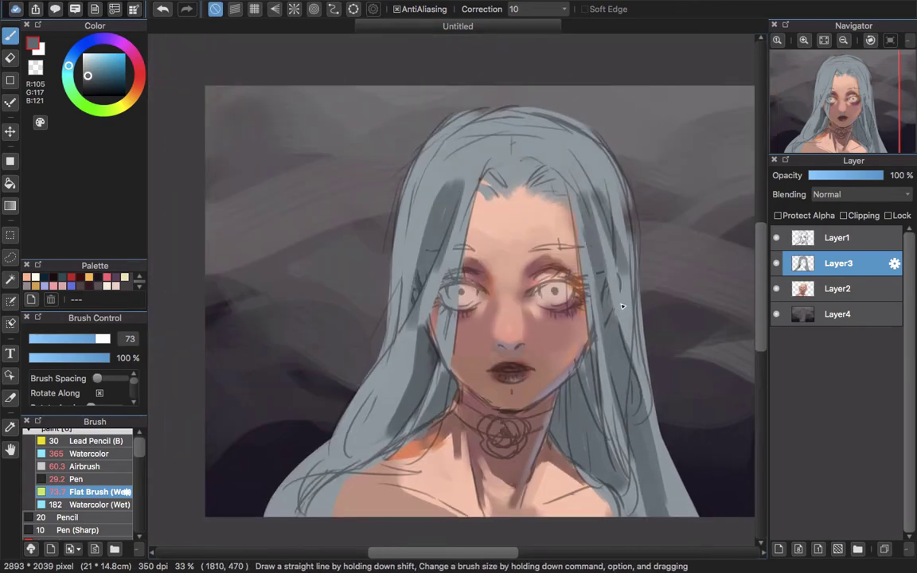
Shade the hair roots along the forehead hairline and the lower strands above the left shoulder
{"action": "left_click_drag", "start_coordinate": [484, 149], "coordinate": [508, 179]}
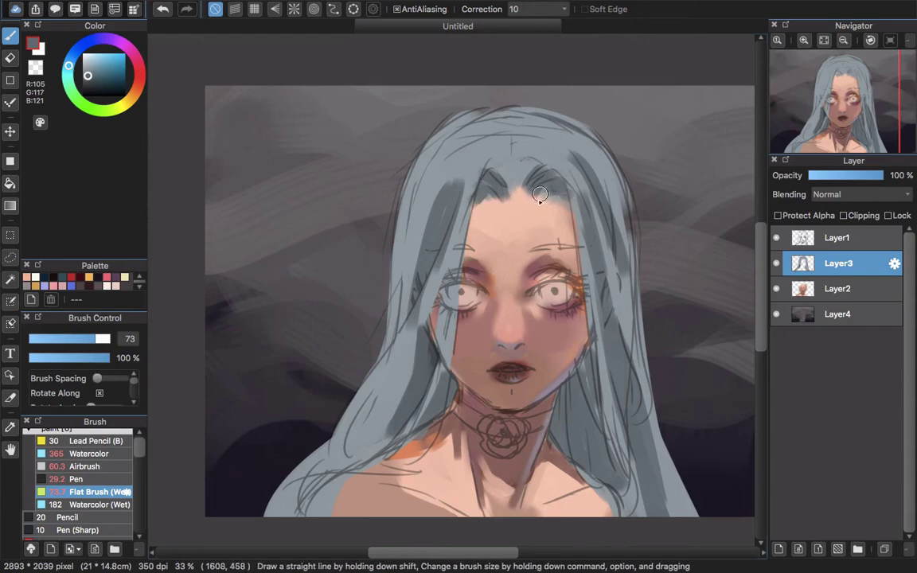
{"action": "left_click_drag", "start_coordinate": [510, 173], "coordinate": [482, 191]}
{"action": "scroll", "coordinate": [399, 319], "scroll_direction": "down", "scroll_amount": 5}
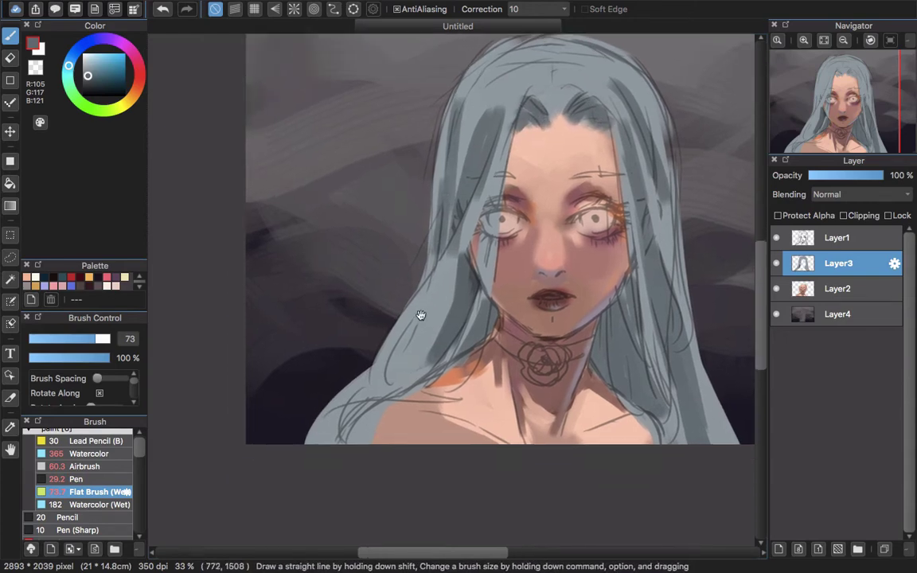
{"action": "mouse_move", "coordinate": [391, 373]}
{"action": "left_mouse_down"}
{"action": "mouse_move", "coordinate": [398, 270]}
{"action": "mouse_move", "coordinate": [363, 343]}
{"action": "mouse_move", "coordinate": [326, 350]}
{"action": "mouse_move", "coordinate": [334, 445]}
{"action": "left_mouse_up"}
{"action": "scroll", "coordinate": [343, 358], "scroll_direction": "right", "scroll_amount": 5}
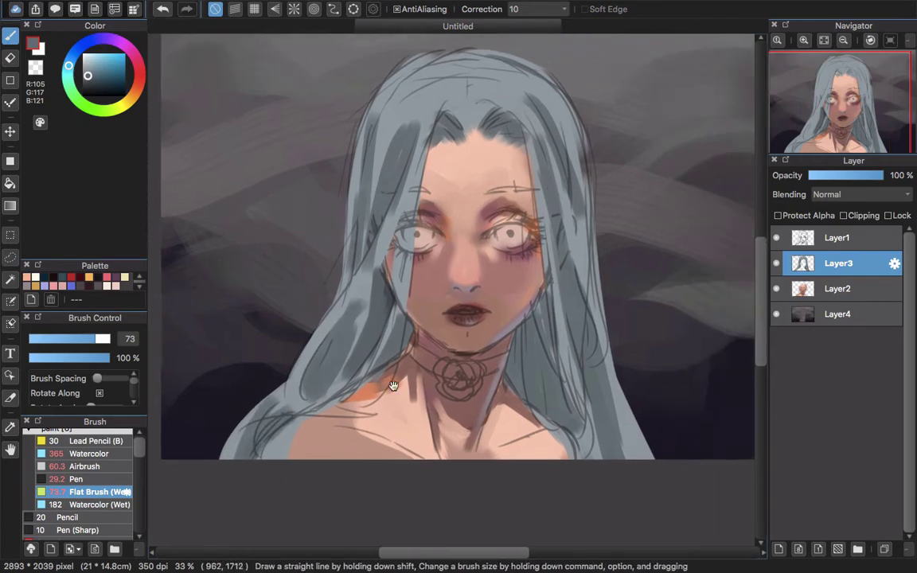
Sample tones from the hair, ending on R133 G145 B149, and blend mid-tone strands into the upper left hair
{"action": "scroll", "coordinate": [398, 239], "scroll_direction": "up", "scroll_amount": 2}
{"action": "left_click", "coordinate": [382, 175], "text": "alt"}
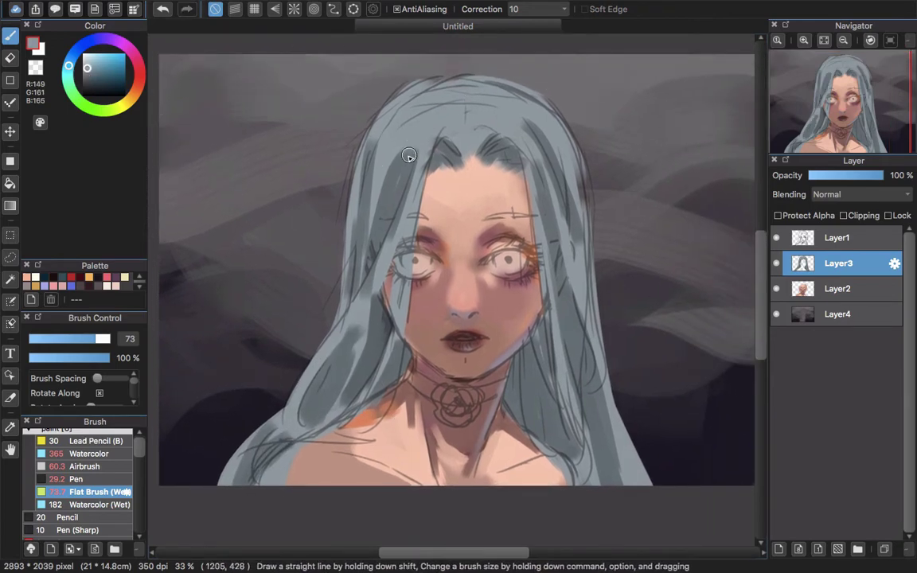
{"action": "left_click", "coordinate": [406, 153], "text": "alt"}
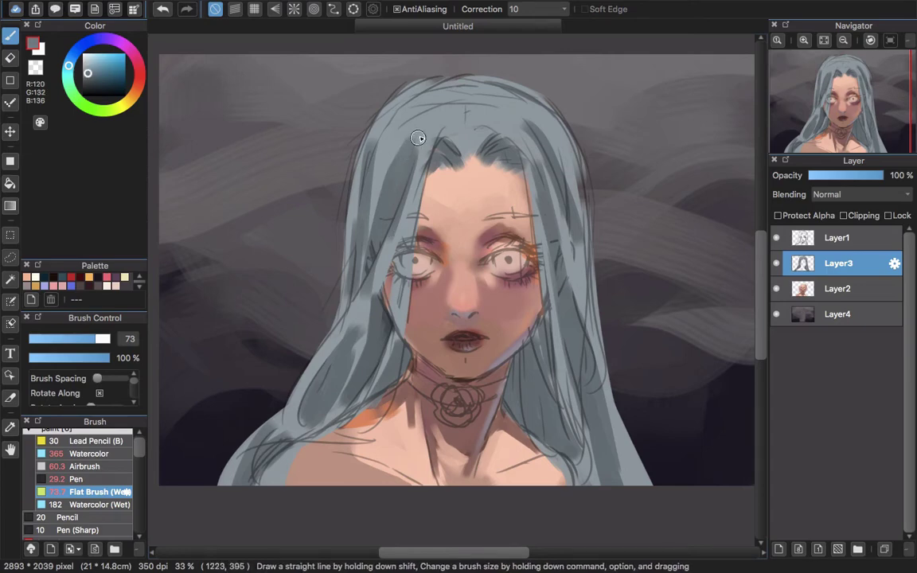
{"action": "left_click", "coordinate": [422, 129], "text": "alt"}
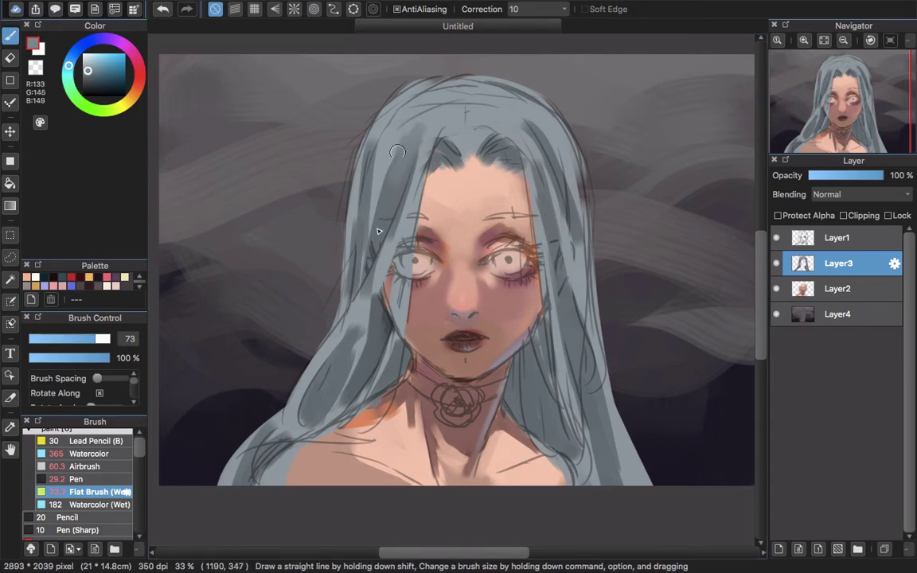
{"action": "left_click_drag", "start_coordinate": [360, 179], "coordinate": [381, 111]}
{"action": "left_click_drag", "start_coordinate": [374, 149], "coordinate": [371, 161]}
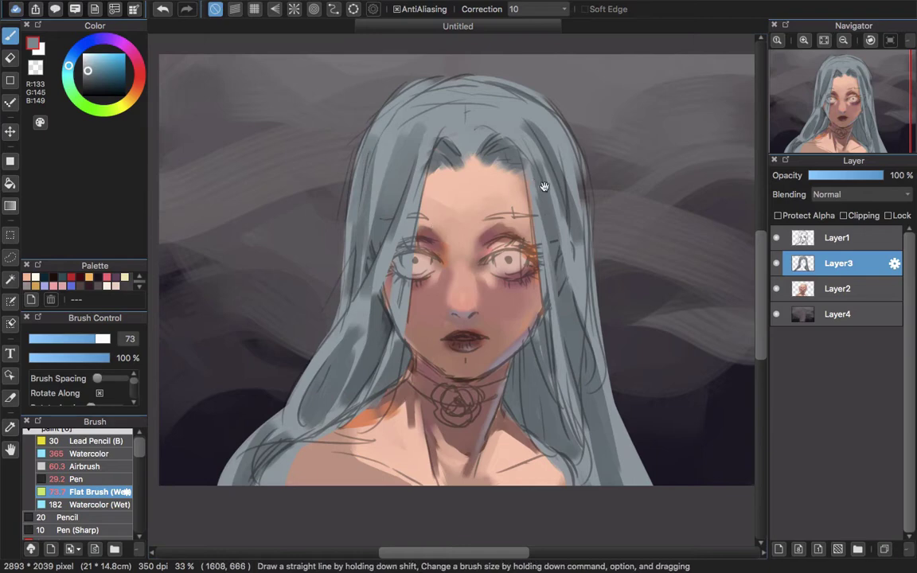
Sample a darker hair tone (R125 G137 B141) and shade the centre parting at the crown with brush size 37
{"action": "left_click_drag", "start_coordinate": [545, 186], "coordinate": [531, 187]}
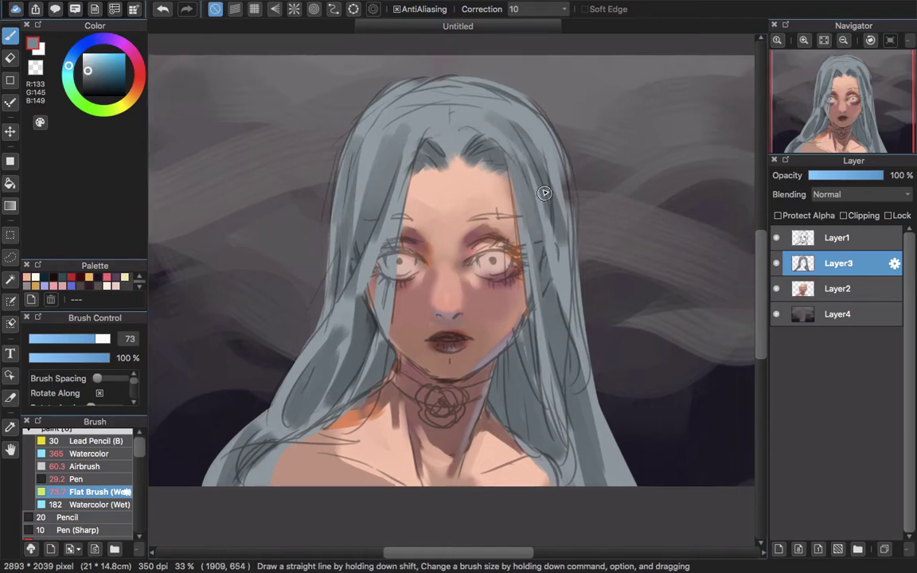
{"action": "scroll", "coordinate": [428, 169], "scroll_direction": "up", "scroll_amount": 2}
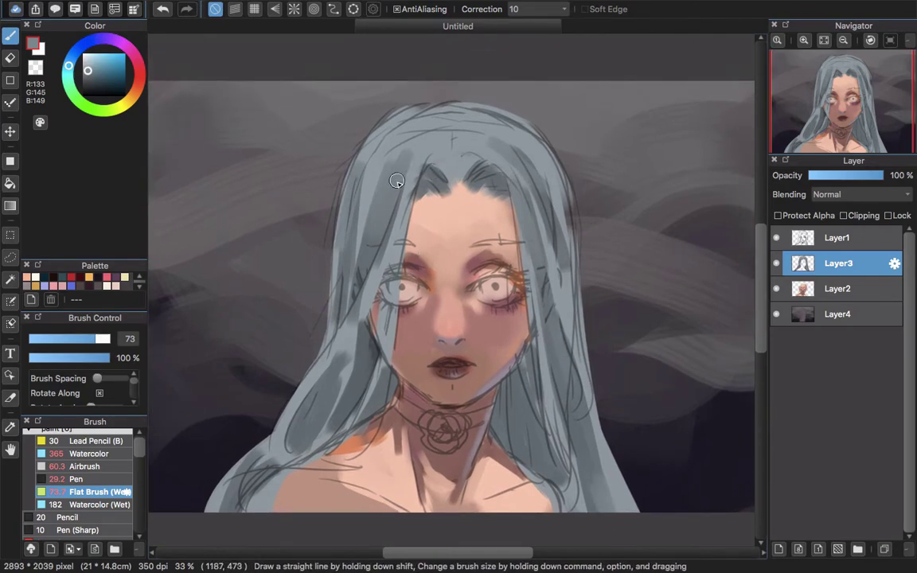
{"action": "left_click", "coordinate": [423, 150], "text": "alt"}
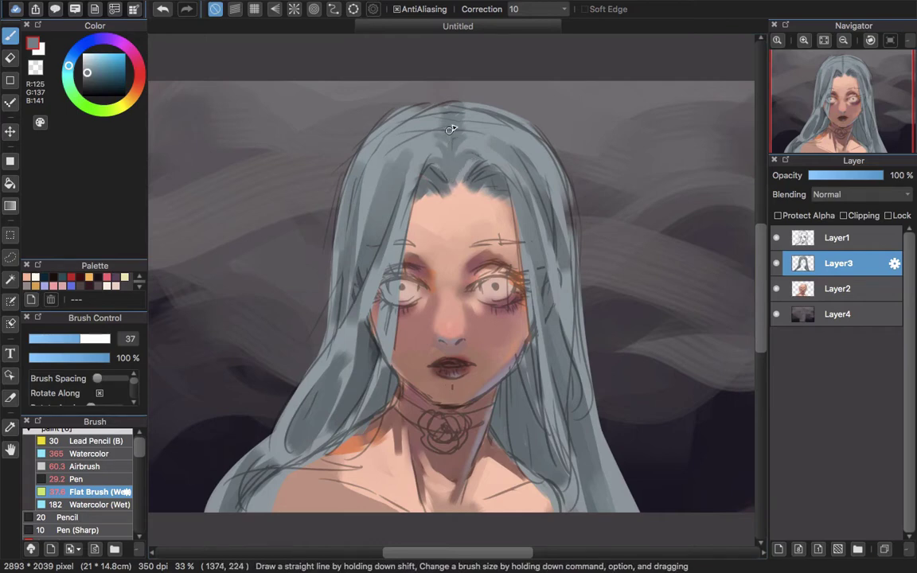
Choose a light blue-grey (R200 G209 B213) and paint a long highlight along the left face-framing lock to the shoulder
{"action": "scroll", "coordinate": [450, 129], "scroll_direction": "up", "scroll_amount": 3}
{"action": "left_click", "coordinate": [396, 201], "text": "alt"}
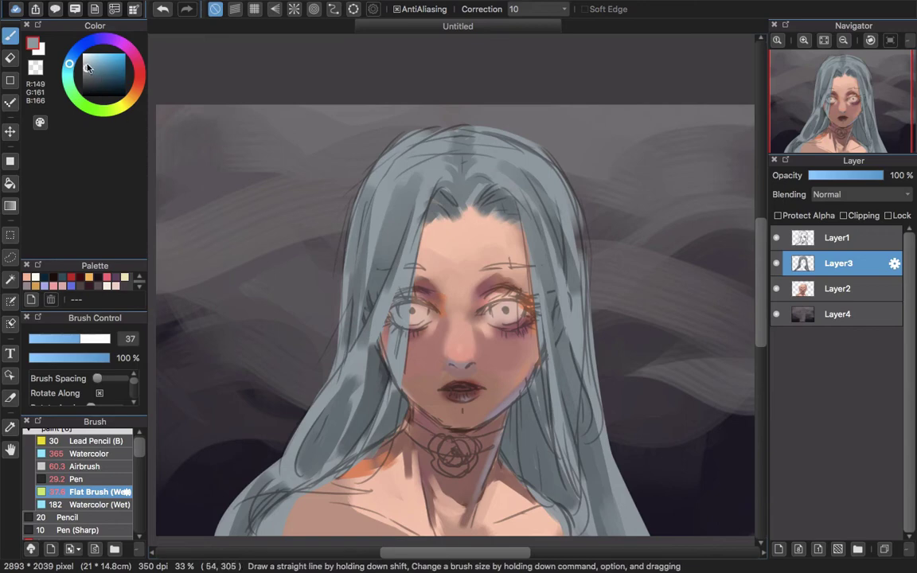
{"action": "left_click_drag", "start_coordinate": [88, 68], "coordinate": [84, 63]}
{"action": "left_click_drag", "start_coordinate": [433, 171], "coordinate": [415, 226]}
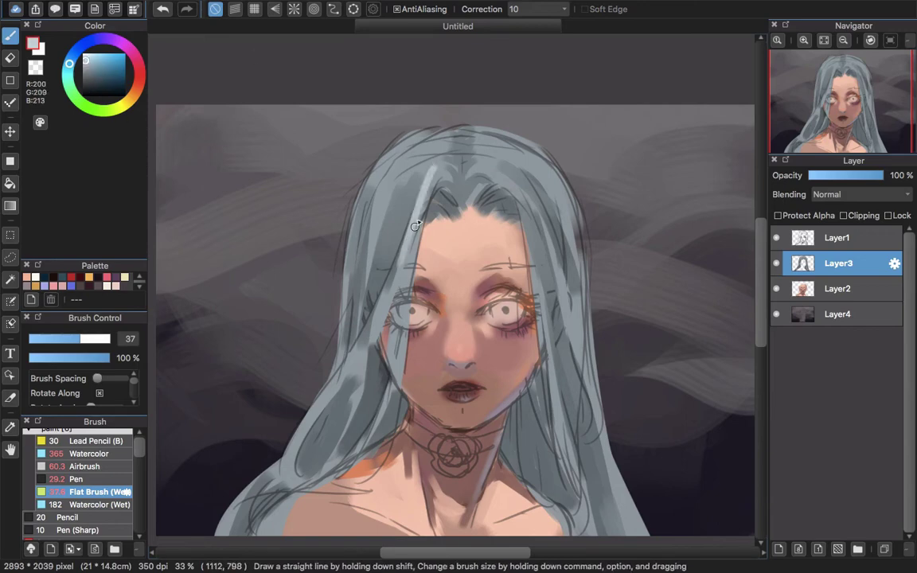
{"action": "left_click_drag", "start_coordinate": [399, 157], "coordinate": [352, 260]}
{"action": "left_click_drag", "start_coordinate": [375, 195], "coordinate": [323, 317]}
{"action": "left_click_drag", "start_coordinate": [357, 249], "coordinate": [309, 344]}
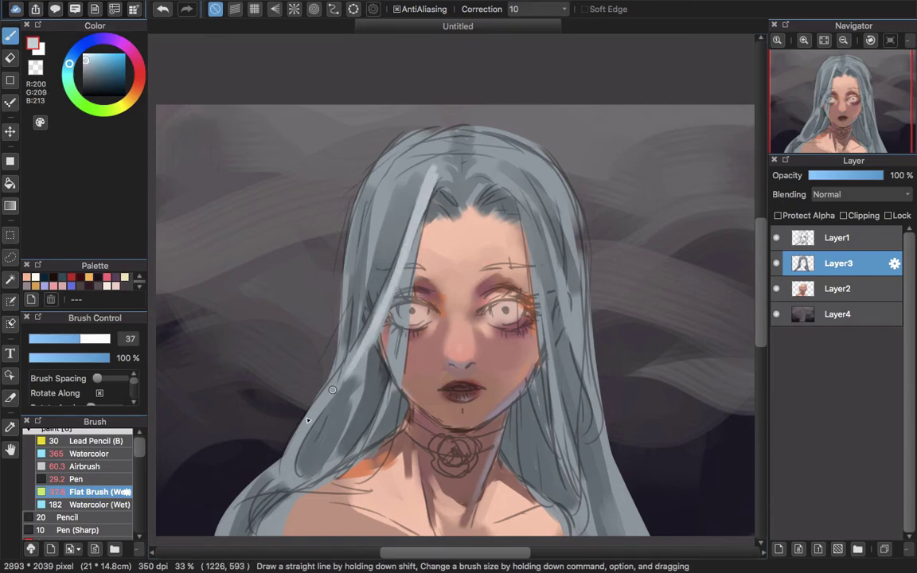
{"action": "left_click_drag", "start_coordinate": [330, 295], "coordinate": [270, 388]}
{"action": "left_click_drag", "start_coordinate": [309, 328], "coordinate": [255, 429]}
Add light highlights to the crown and outer strands on the portrait's left side, undoing and redoing strokes to compare
{"action": "scroll", "coordinate": [345, 280], "scroll_direction": "up", "scroll_amount": 3}
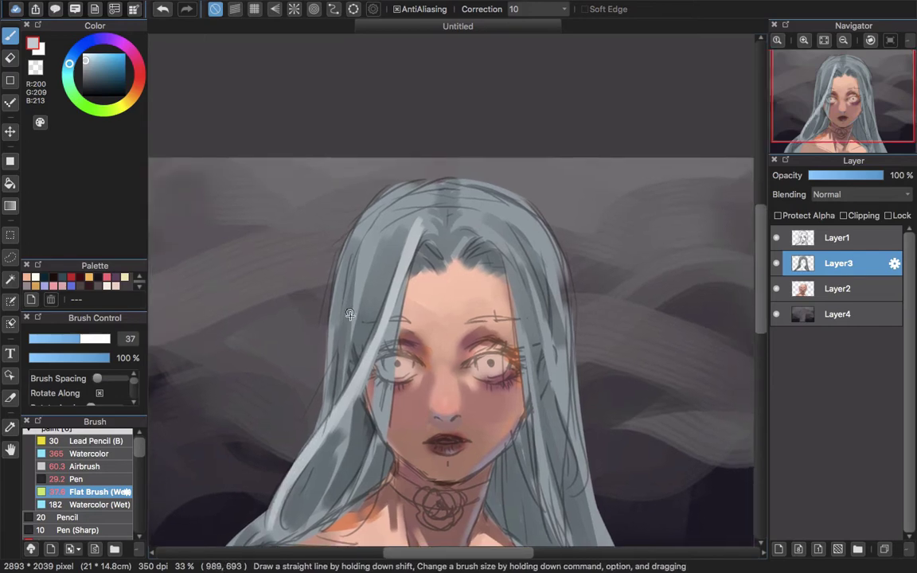
{"action": "mouse_move", "coordinate": [395, 172]}
{"action": "left_mouse_down"}
{"action": "mouse_move", "coordinate": [350, 210]}
{"action": "mouse_move", "coordinate": [342, 196]}
{"action": "mouse_move", "coordinate": [323, 243]}
{"action": "left_mouse_up"}
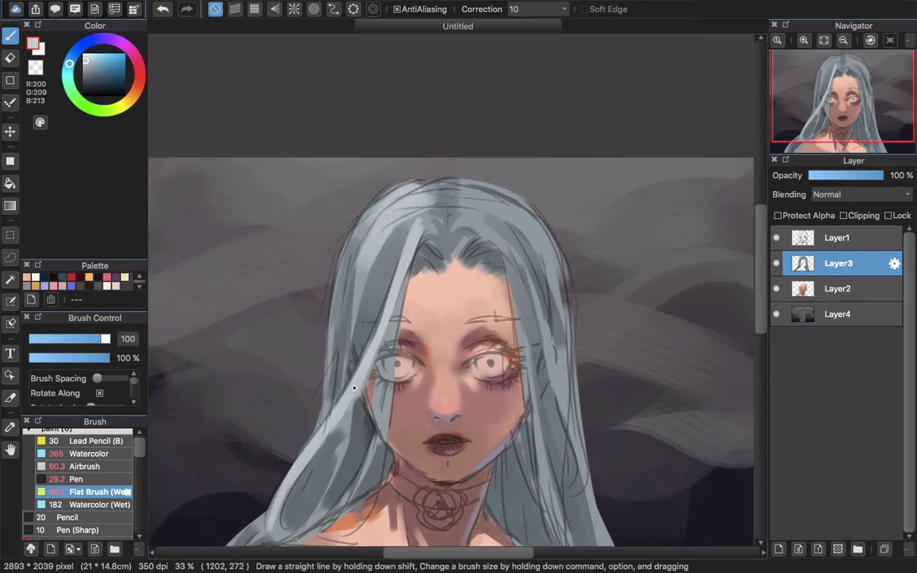
{"action": "mouse_move", "coordinate": [348, 204]}
{"action": "left_mouse_down"}
{"action": "mouse_move", "coordinate": [309, 301]}
{"action": "mouse_move", "coordinate": [302, 271]}
{"action": "left_mouse_up"}
{"action": "key", "text": "super+shift+z"}
{"action": "key", "text": "super+z"}
{"action": "key", "text": "super+z"}
{"action": "key", "text": "super+shift+z"}
{"action": "key", "text": "super+z"}
{"action": "key", "text": "super+shift+z"}
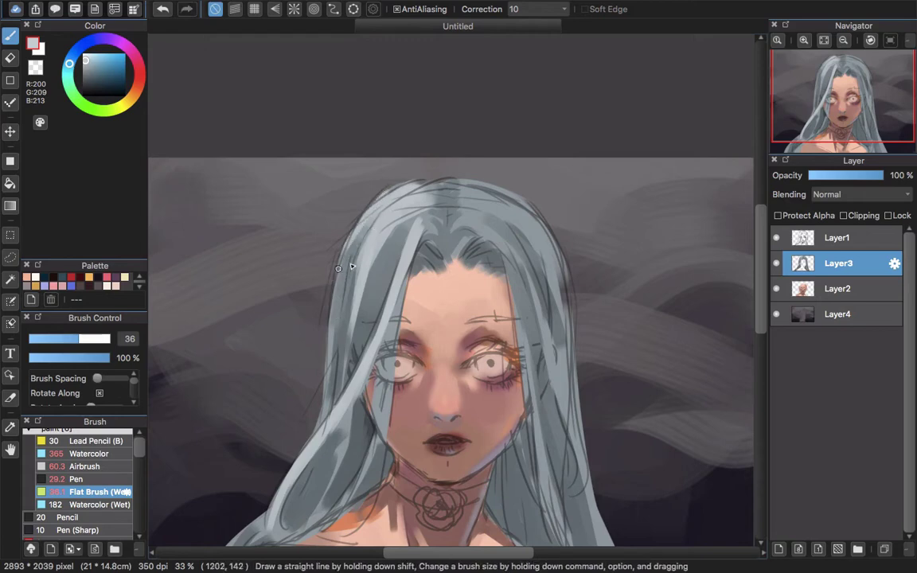
{"action": "key", "text": "super+z"}
{"action": "key", "text": "super+shift+z"}
Paint light highlight strands from the parting down the hair on the portrait's right side, using brush size 36
{"action": "scroll", "coordinate": [365, 231], "scroll_direction": "up", "scroll_amount": 3}
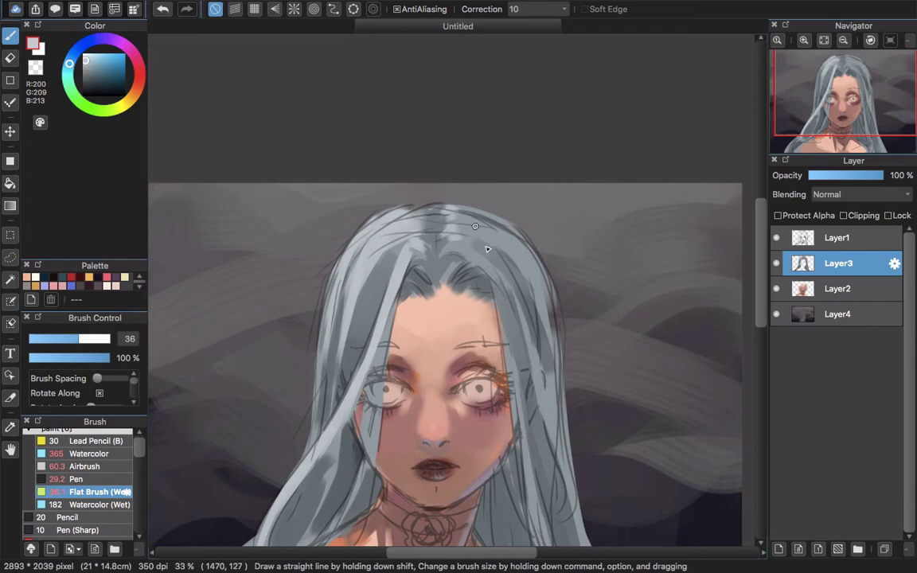
{"action": "scroll", "coordinate": [391, 209], "scroll_direction": "down", "scroll_amount": 2}
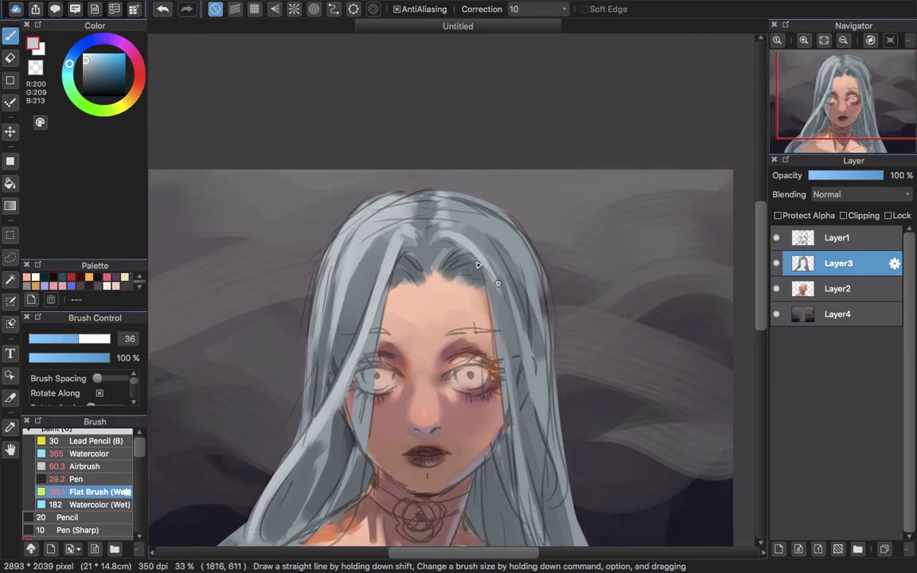
{"action": "scroll", "coordinate": [451, 239], "scroll_direction": "down", "scroll_amount": 6}
{"action": "scroll", "coordinate": [451, 239], "scroll_direction": "right", "scroll_amount": 3}
{"action": "scroll", "coordinate": [483, 367], "scroll_direction": "down", "scroll_amount": 10}
{"action": "scroll", "coordinate": [484, 367], "scroll_direction": "right", "scroll_amount": 2}
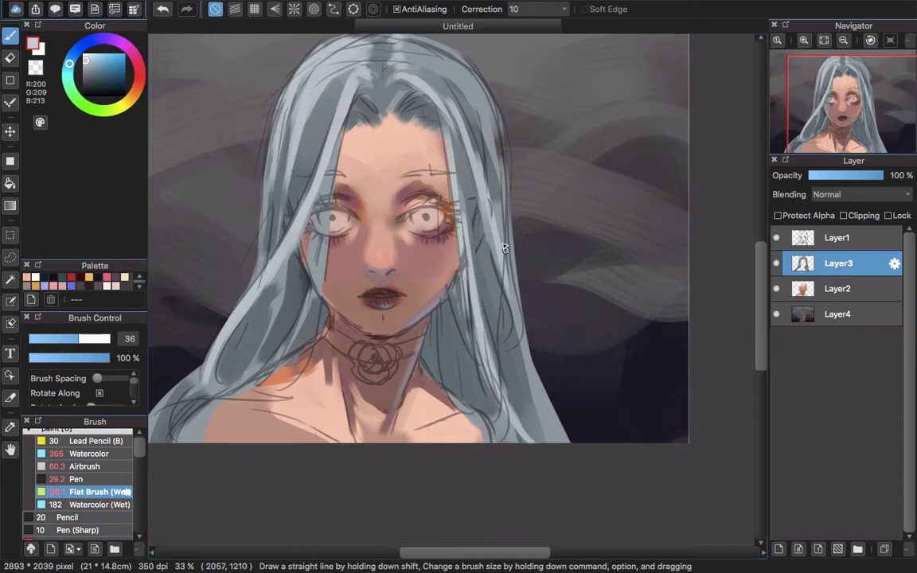
Highlight the outer edge of the right-side hair from the crown down to loose strands at the bottom of the canvas
{"action": "scroll", "coordinate": [503, 248], "scroll_direction": "up", "scroll_amount": 7}
{"action": "scroll", "coordinate": [503, 248], "scroll_direction": "left", "scroll_amount": 2}
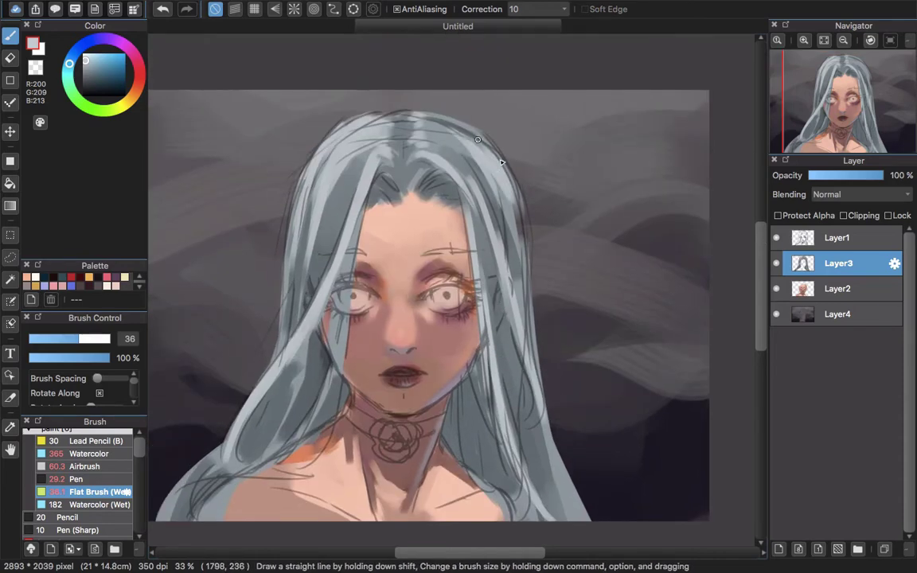
{"action": "scroll", "coordinate": [481, 159], "scroll_direction": "down", "scroll_amount": 7}
{"action": "scroll", "coordinate": [482, 159], "scroll_direction": "right", "scroll_amount": 2}
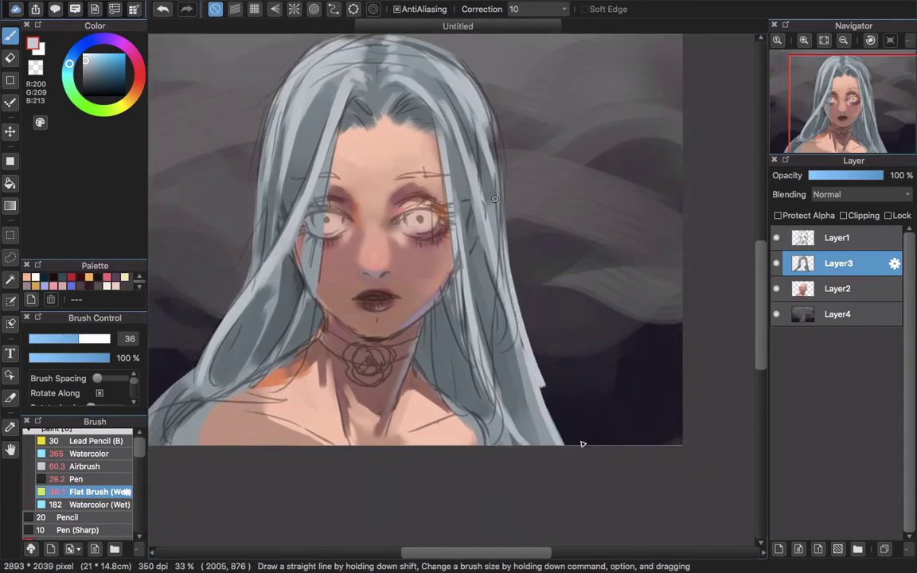
Paint light strands along the outer left edge of the hair down to the shoulder, redrawing the stray stroke
{"action": "scroll", "coordinate": [327, 321], "scroll_direction": "left", "scroll_amount": 7}
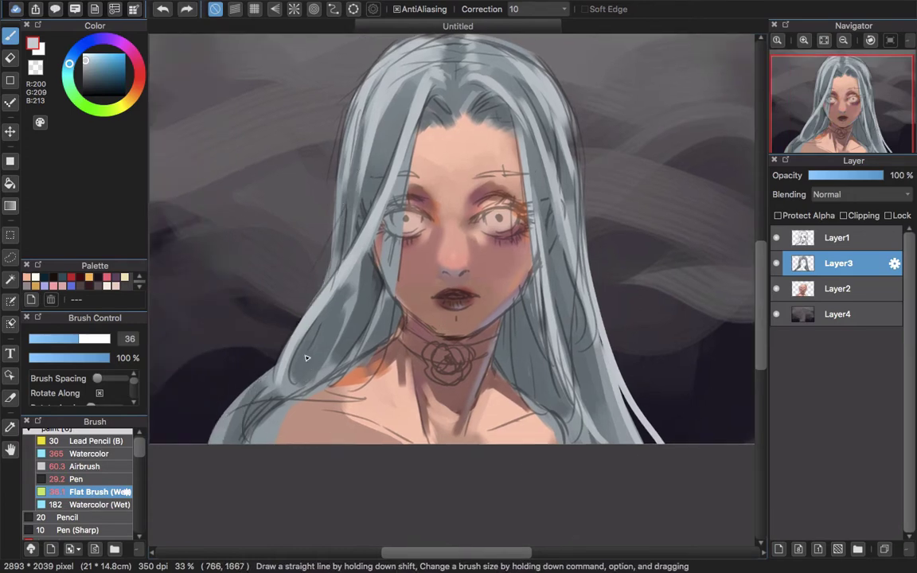
{"action": "mouse_move", "coordinate": [208, 398]}
{"action": "left_mouse_down"}
{"action": "mouse_move", "coordinate": [227, 344]}
{"action": "mouse_move", "coordinate": [248, 388]}
{"action": "left_mouse_up"}
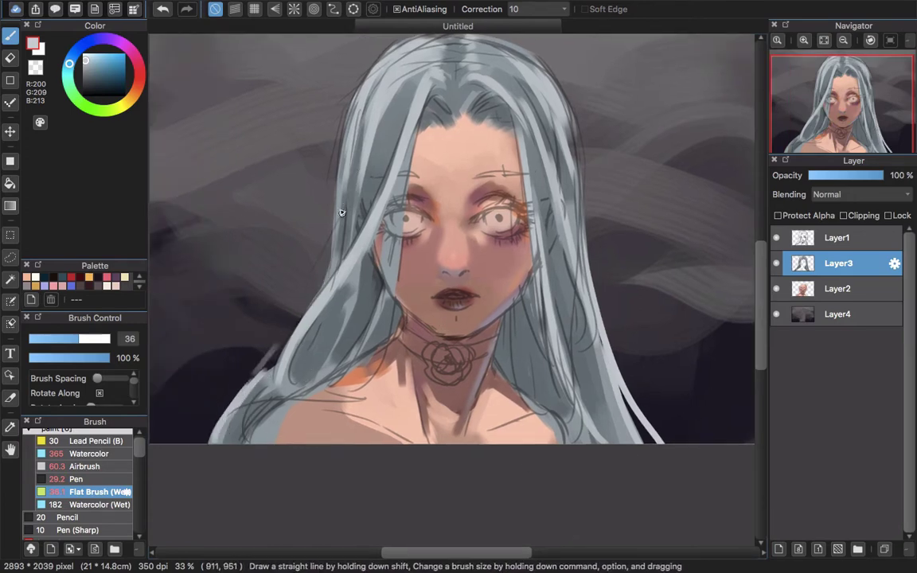
{"action": "left_click_drag", "start_coordinate": [341, 213], "coordinate": [261, 334]}
{"action": "key", "text": "super+z"}
{"action": "left_click_drag", "start_coordinate": [310, 175], "coordinate": [206, 393]}
Add more light strands inside the left-side hair, from beside the temple down towards the shoulder
{"action": "left_click_drag", "start_coordinate": [377, 286], "coordinate": [374, 310]}
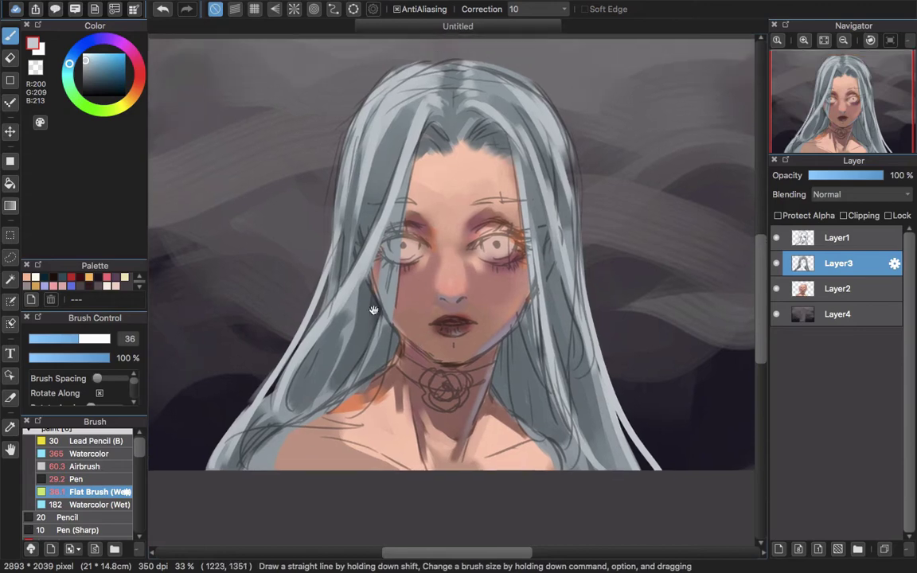
{"action": "left_click_drag", "start_coordinate": [368, 151], "coordinate": [353, 227]}
{"action": "mouse_move", "coordinate": [358, 178]}
{"action": "left_mouse_down"}
{"action": "mouse_move", "coordinate": [349, 252]}
{"action": "mouse_move", "coordinate": [279, 375]}
{"action": "left_mouse_up"}
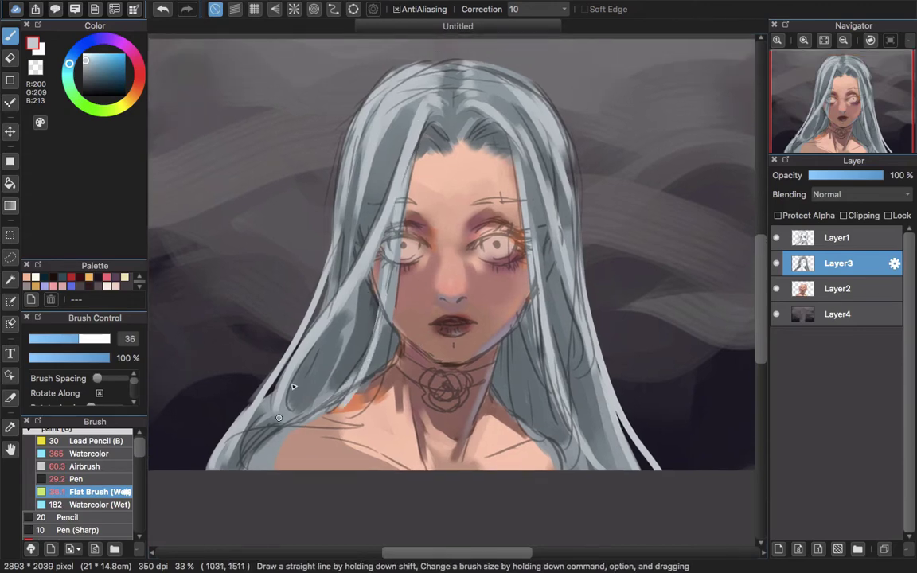
Lower the opacity of the sketch on Layer1, then make Layer3 the active layer again
{"action": "left_click_drag", "start_coordinate": [482, 144], "coordinate": [477, 169]}
{"action": "left_click", "coordinate": [777, 238]}
{"action": "left_click_drag", "start_coordinate": [511, 233], "coordinate": [531, 257]}
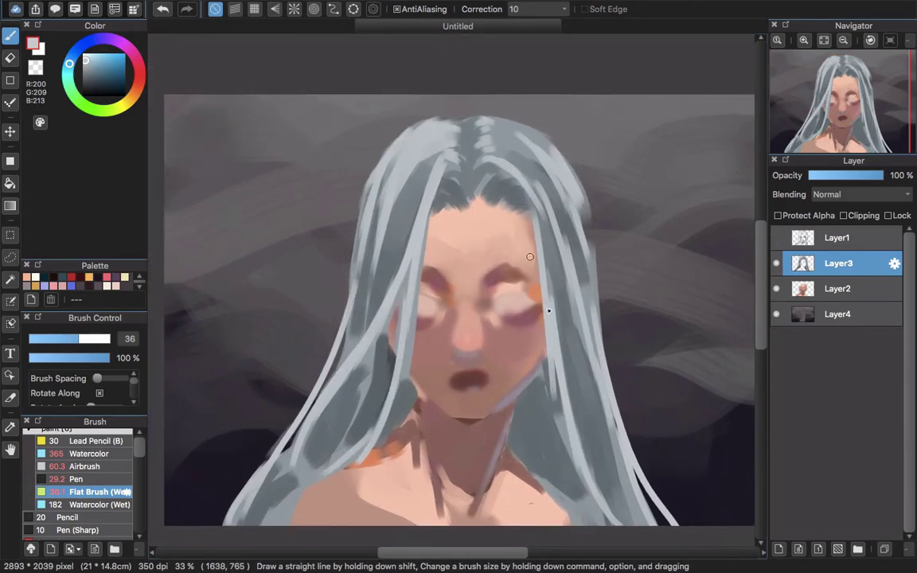
{"action": "left_click", "coordinate": [825, 246]}
{"action": "left_click", "coordinate": [778, 238]}
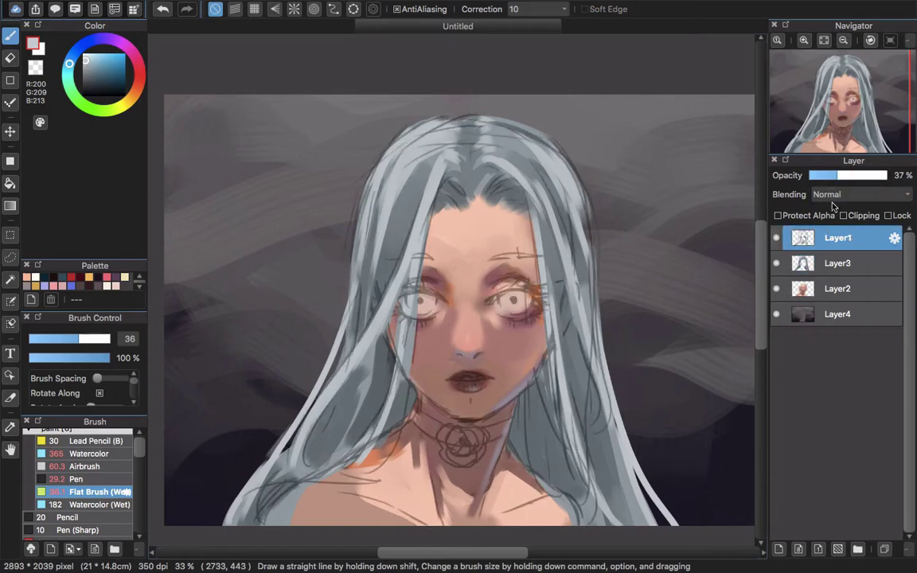
{"action": "left_click_drag", "start_coordinate": [851, 175], "coordinate": [815, 177]}
{"action": "left_click", "coordinate": [868, 264]}
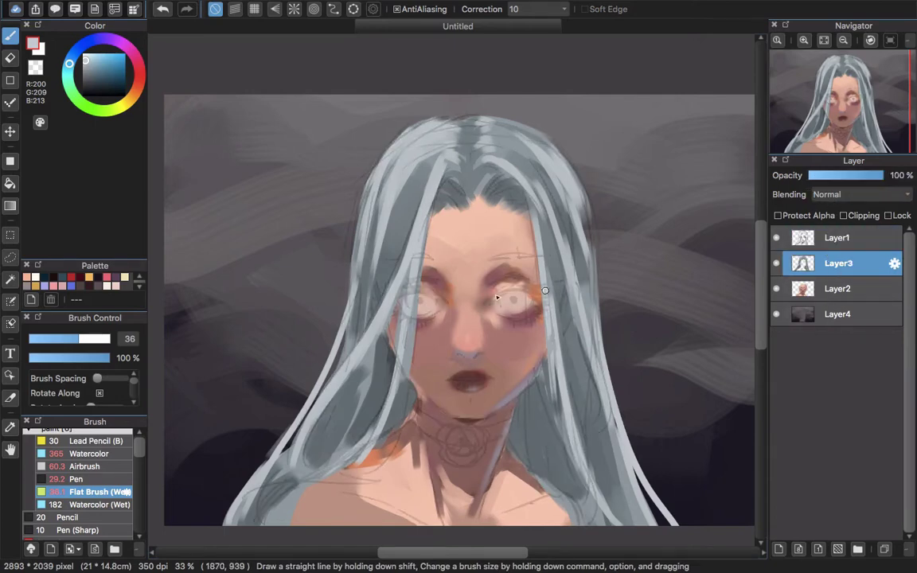
Sample dark blue-grey tones from the hair and paint shadow strands beside the temple in the left-side hair
{"action": "mouse_move", "coordinate": [392, 215]}
{"action": "left_mouse_down"}
{"action": "mouse_move", "coordinate": [414, 190]}
{"action": "mouse_move", "coordinate": [354, 263]}
{"action": "mouse_move", "coordinate": [378, 209]}
{"action": "mouse_move", "coordinate": [357, 267]}
{"action": "left_mouse_up"}
{"action": "left_click", "coordinate": [373, 301], "text": "alt"}
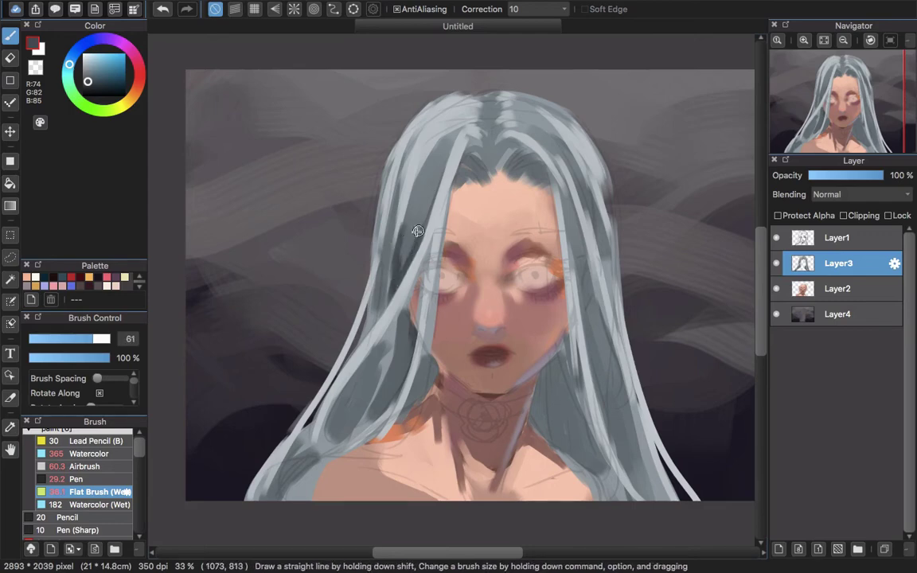
{"action": "left_click", "coordinate": [418, 231], "text": "alt"}
{"action": "left_click_drag", "start_coordinate": [381, 190], "coordinate": [351, 266]}
{"action": "mouse_move", "coordinate": [379, 179]}
{"action": "left_mouse_down"}
{"action": "mouse_move", "coordinate": [365, 199]}
{"action": "mouse_move", "coordinate": [365, 223]}
{"action": "left_mouse_up"}
{"action": "left_click_drag", "start_coordinate": [365, 224], "coordinate": [355, 241]}
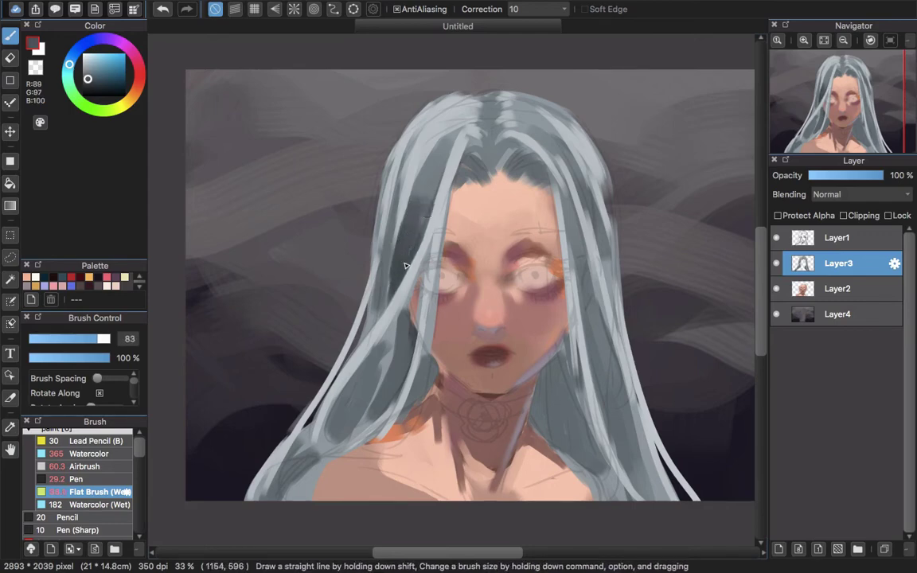
{"action": "left_click", "coordinate": [423, 194], "text": "alt"}
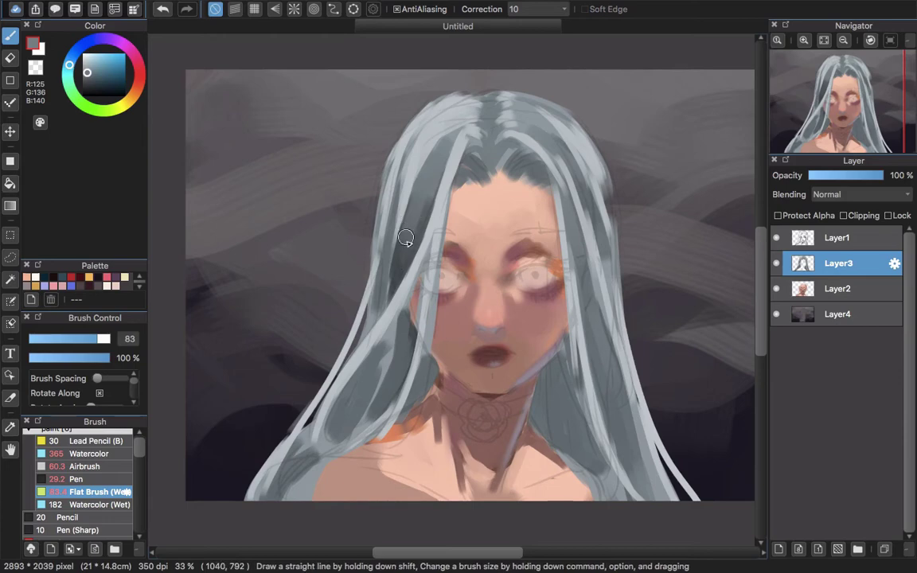
Deepen the left-side hair shadows from the temple down past the ear and cheek, using brush size 83
{"action": "left_click", "coordinate": [365, 219], "text": "alt"}
{"action": "left_click_drag", "start_coordinate": [357, 209], "coordinate": [336, 287]}
{"action": "left_click_drag", "start_coordinate": [365, 388], "coordinate": [374, 361]}
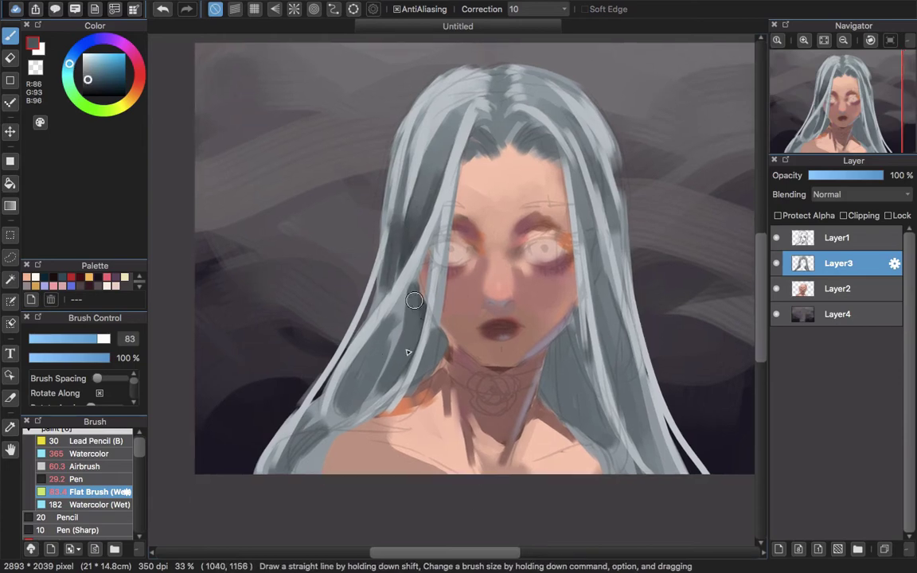
{"action": "left_click", "coordinate": [417, 307], "text": "alt"}
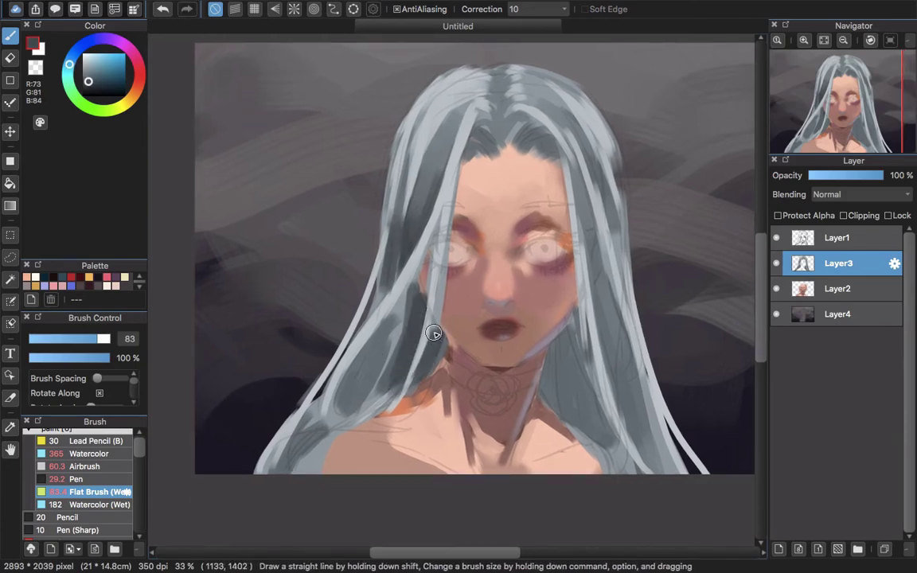
Sample the dark grey RGB 77, 86, 89 and shade the right-side hair next to the neck with brush size 83
{"action": "scroll", "coordinate": [430, 319], "scroll_direction": "down", "scroll_amount": 3}
{"action": "scroll", "coordinate": [430, 318], "scroll_direction": "right", "scroll_amount": 3}
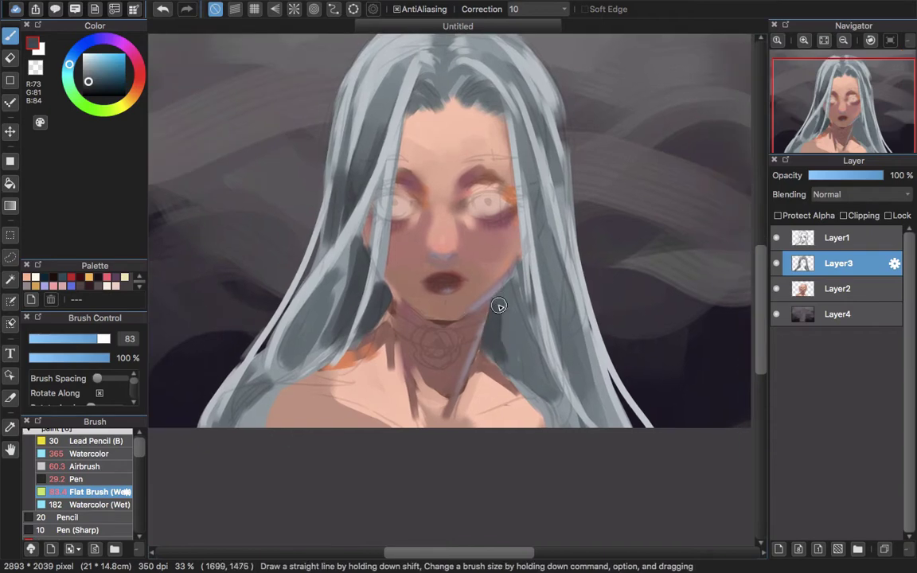
{"action": "left_click", "coordinate": [498, 305], "text": "alt"}
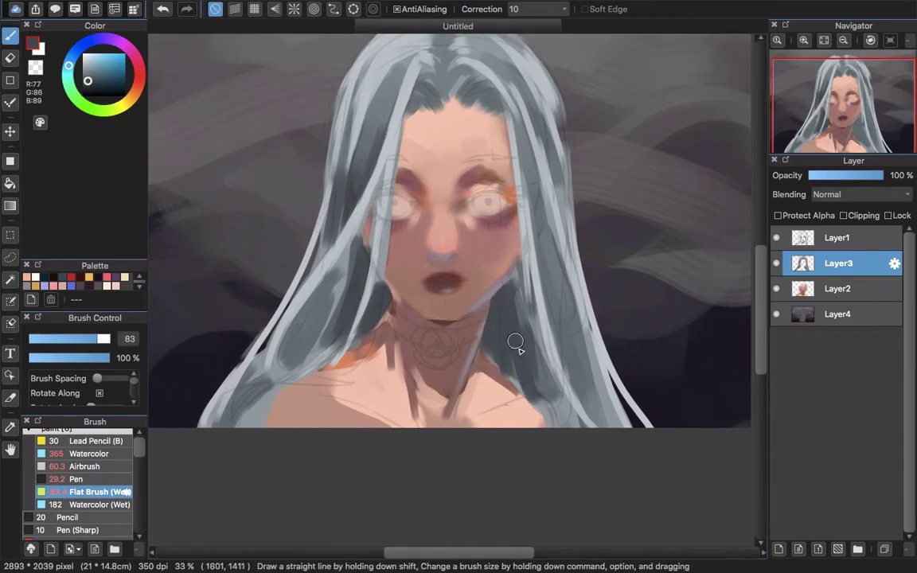
{"action": "mouse_move", "coordinate": [496, 371]}
{"action": "left_mouse_down"}
{"action": "mouse_move", "coordinate": [483, 309]}
{"action": "mouse_move", "coordinate": [456, 316]}
{"action": "left_mouse_up"}
Paint long dark strands through the right-side hair from beside the forehead towards the shoulder, using brush size 52
{"action": "left_click_drag", "start_coordinate": [487, 211], "coordinate": [502, 295]}
{"action": "left_click_drag", "start_coordinate": [509, 294], "coordinate": [527, 359]}
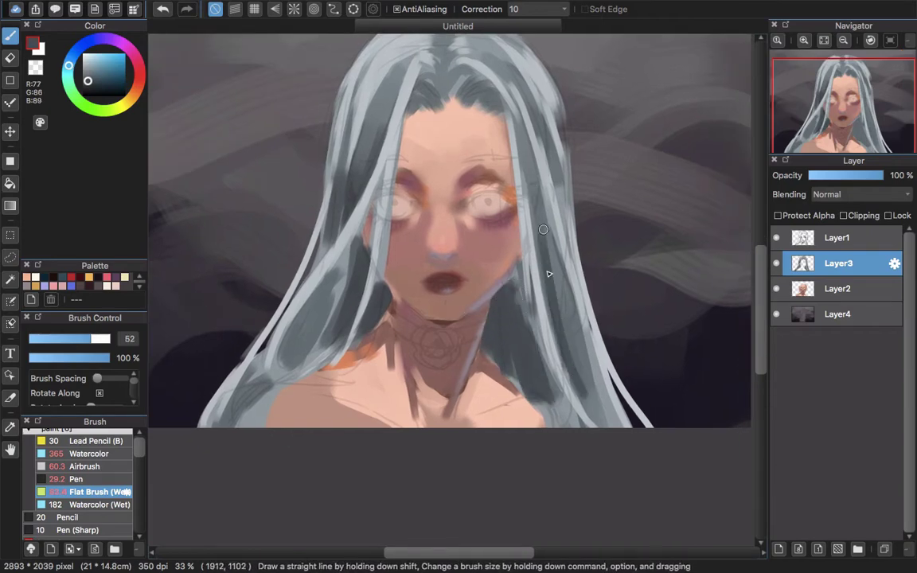
{"action": "left_click_drag", "start_coordinate": [498, 223], "coordinate": [530, 342]}
{"action": "left_click_drag", "start_coordinate": [506, 271], "coordinate": [542, 374]}
{"action": "scroll", "coordinate": [548, 255], "scroll_direction": "up", "scroll_amount": 3}
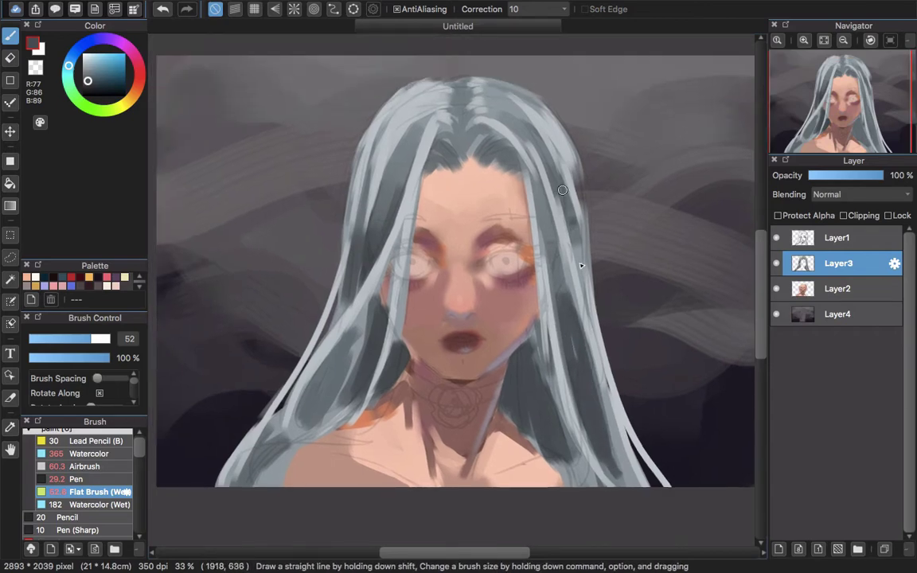
{"action": "left_click_drag", "start_coordinate": [505, 168], "coordinate": [525, 251]}
Darken the hair roots along the hairline on both sides of the parting, reducing the brush size to 38
{"action": "scroll", "coordinate": [567, 265], "scroll_direction": "up", "scroll_amount": 2}
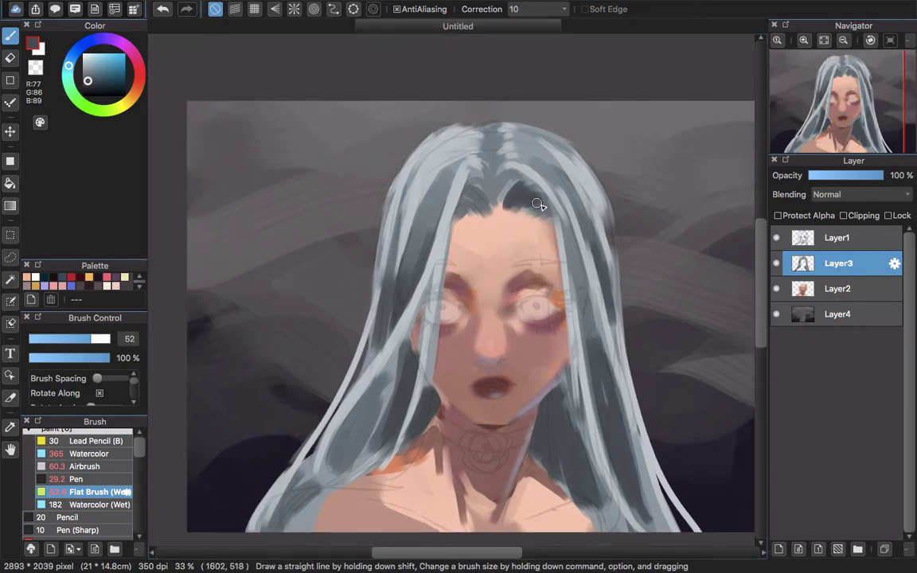
{"action": "key", "text": "bracketleft"}
{"action": "key", "text": "bracketleft"}
{"action": "left_click_drag", "start_coordinate": [478, 170], "coordinate": [465, 191]}
{"action": "mouse_move", "coordinate": [465, 153]}
{"action": "left_mouse_down"}
{"action": "mouse_move", "coordinate": [461, 167]}
{"action": "mouse_move", "coordinate": [478, 198]}
{"action": "left_mouse_up"}
{"action": "left_click_drag", "start_coordinate": [441, 164], "coordinate": [421, 191]}
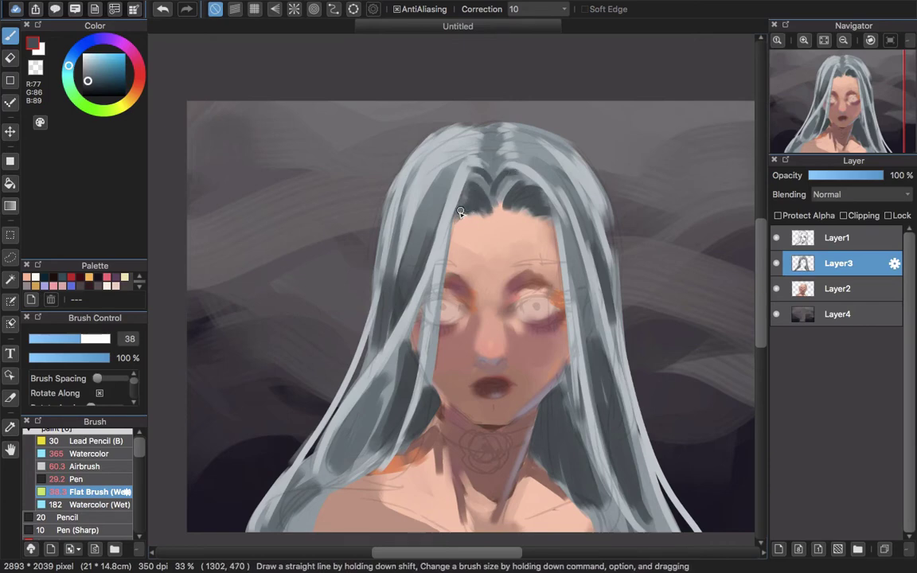
Darken the centre parting at the crown and add fine shadow strands beside it with brush size 25
{"action": "scroll", "coordinate": [456, 174], "scroll_direction": "up", "scroll_amount": 1}
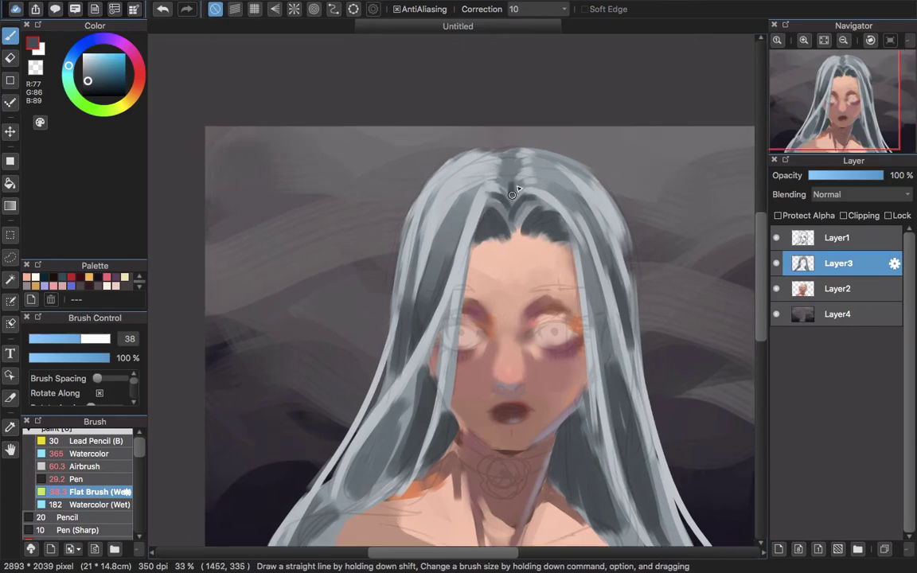
{"action": "key", "text": "bracketleft"}
{"action": "key", "text": "bracketleft"}
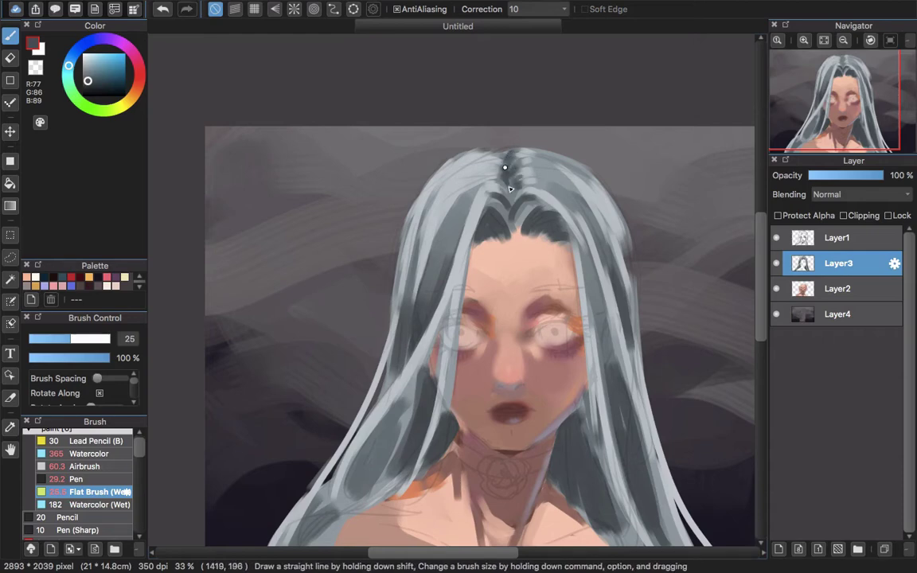
{"action": "scroll", "coordinate": [476, 191], "scroll_direction": "down", "scroll_amount": 1}
{"action": "scroll", "coordinate": [476, 191], "scroll_direction": "down", "scroll_amount": 2}
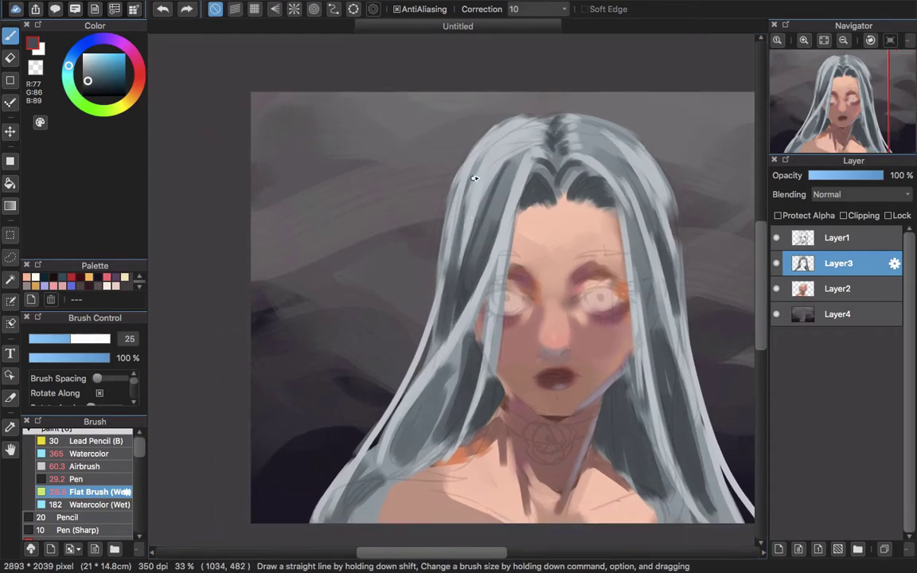
Enlarge the brush and shade the inside of the lower left lock above the shoulder
{"action": "scroll", "coordinate": [465, 237], "scroll_direction": "down", "scroll_amount": 3}
{"action": "key", "text": "bracketright"}
{"action": "key", "text": "bracketright"}
{"action": "key", "text": "bracketright"}
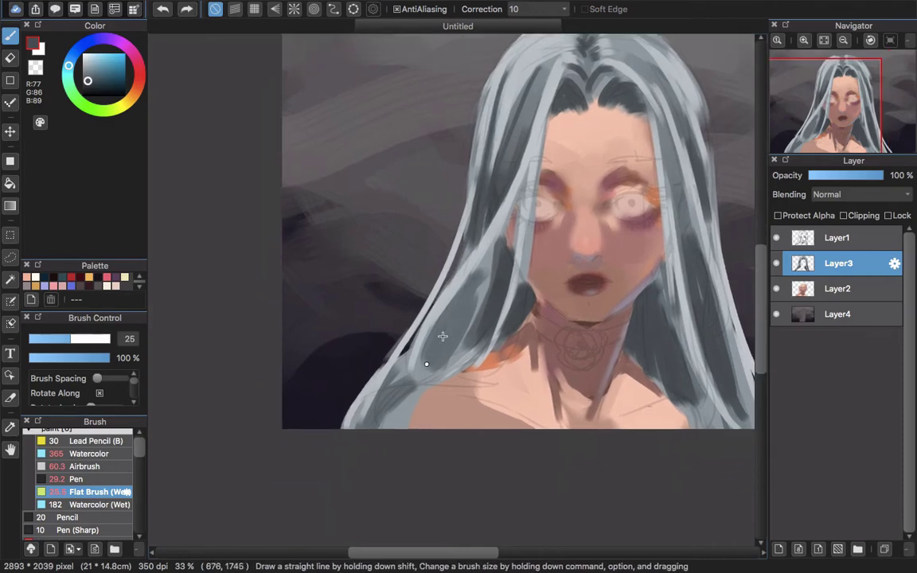
{"action": "key", "text": "bracketright"}
{"action": "key", "text": "bracketright"}
{"action": "key", "text": "bracketright"}
{"action": "key", "text": "bracketright"}
{"action": "mouse_move", "coordinate": [446, 318]}
{"action": "left_mouse_down"}
{"action": "mouse_move", "coordinate": [451, 305]}
{"action": "mouse_move", "coordinate": [428, 373]}
{"action": "left_mouse_up"}
Paint sampled mid-tone strands down the lower left lock, using brush size 53
{"action": "key", "text": "bracketleft"}
{"action": "key", "text": "bracketleft"}
{"action": "key", "text": "bracketleft"}
{"action": "key", "text": "bracketleft"}
{"action": "scroll", "coordinate": [455, 290], "scroll_direction": "up", "scroll_amount": 1}
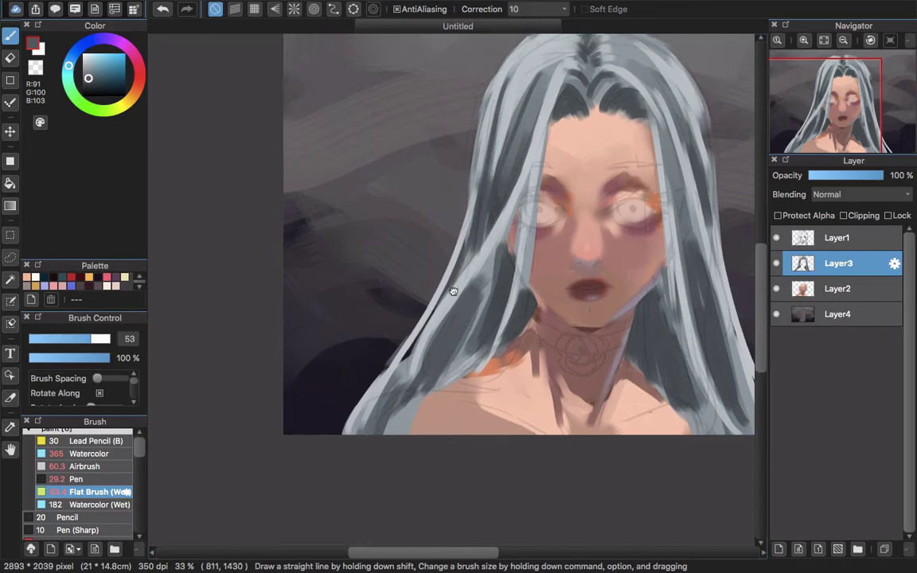
{"action": "left_click", "coordinate": [459, 292], "text": "alt"}
{"action": "left_click_drag", "start_coordinate": [430, 291], "coordinate": [378, 386]}
{"action": "left_click_drag", "start_coordinate": [414, 315], "coordinate": [360, 390]}
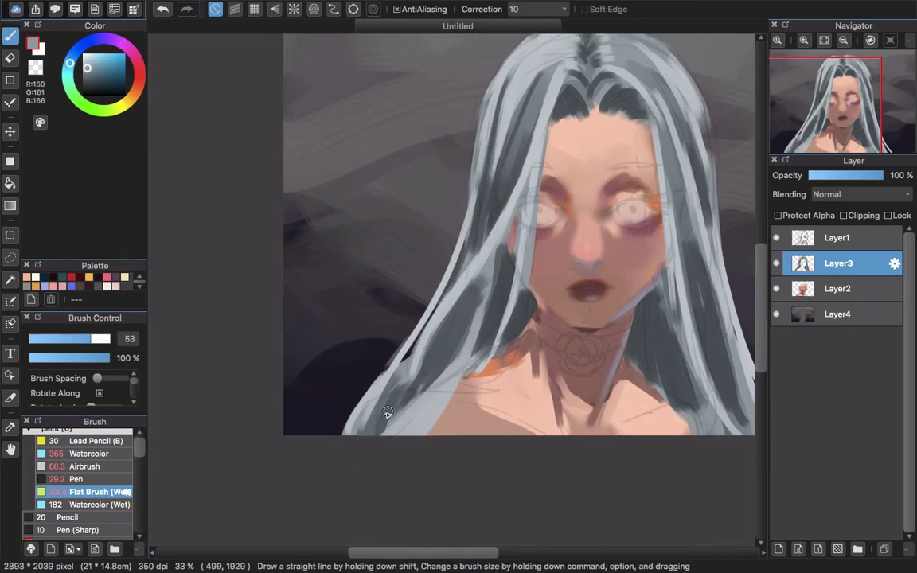
Add dark strands to the hair on the left shoulder and cover its inner edge in grey with brush size 147
{"action": "left_click", "coordinate": [387, 409], "text": "alt"}
{"action": "left_click_drag", "start_coordinate": [389, 436], "coordinate": [452, 362]}
{"action": "key", "text": "bracketright"}
{"action": "key", "text": "bracketright"}
{"action": "key", "text": "bracketright"}
{"action": "key", "text": "bracketright"}
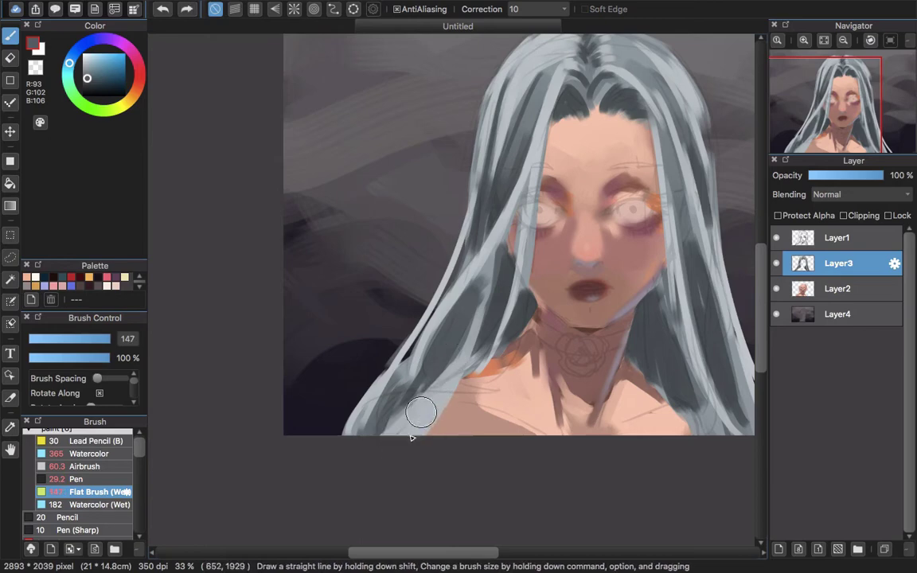
{"action": "left_click", "coordinate": [430, 409], "text": "alt"}
{"action": "scroll", "coordinate": [410, 420], "scroll_direction": "right", "scroll_amount": 2}
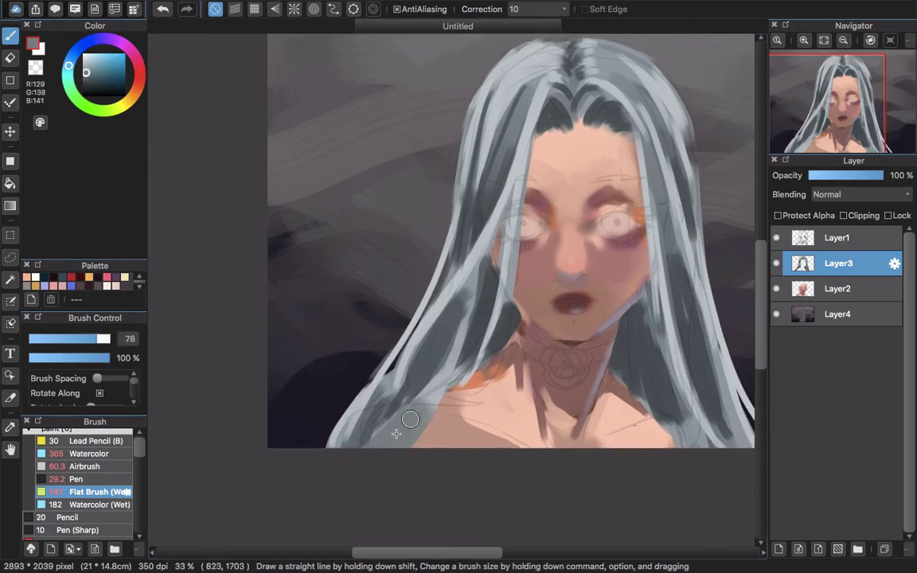
Pick the near-white RGB 225, 225, 225 and highlight the front strand beside the forehead with a smaller brush
{"action": "key", "text": "bracketleft"}
{"action": "key", "text": "bracketleft"}
{"action": "key", "text": "bracketleft"}
{"action": "key", "text": "bracketleft"}
{"action": "scroll", "coordinate": [356, 444], "scroll_direction": "up", "scroll_amount": 2}
{"action": "scroll", "coordinate": [356, 444], "scroll_direction": "right", "scroll_amount": 1}
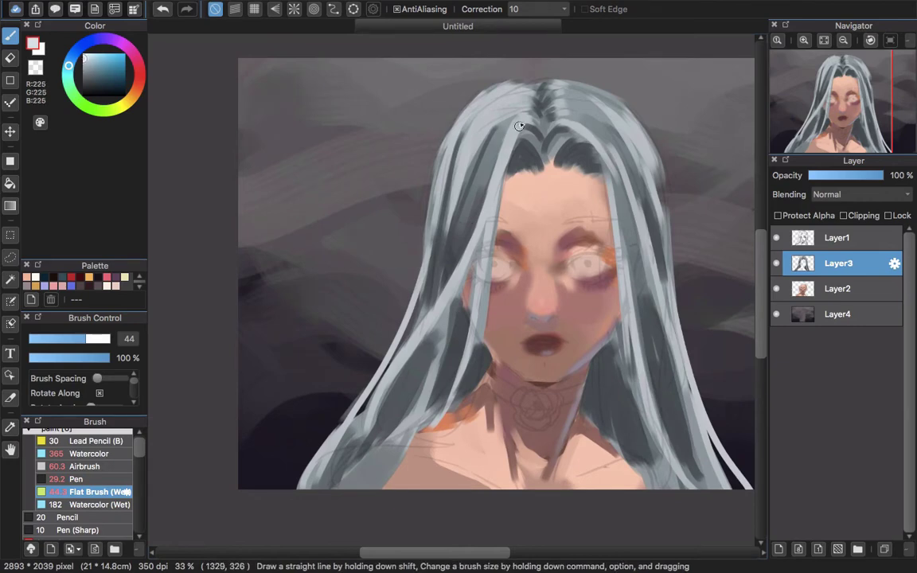
{"action": "key", "text": "bracketleft"}
{"action": "key", "text": "bracketleft"}
{"action": "key", "text": "bracketleft"}
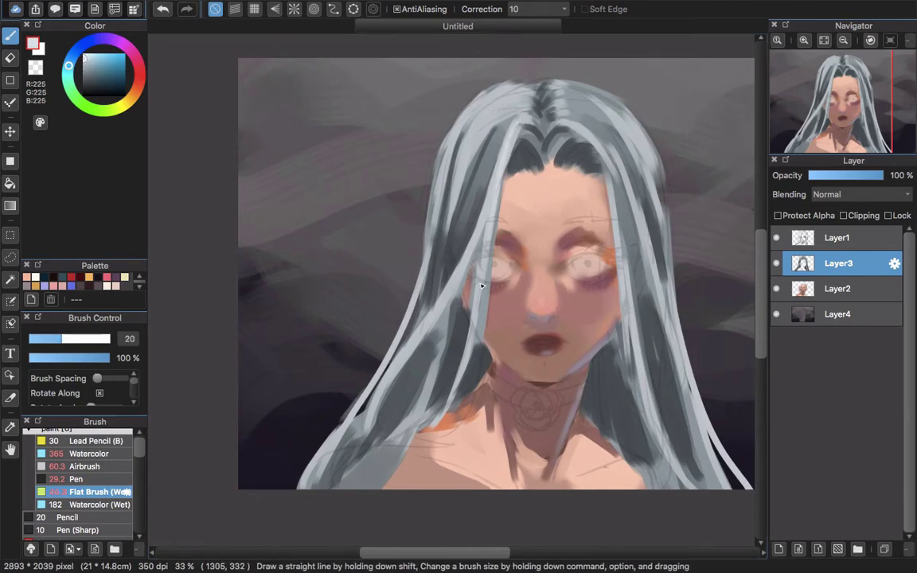
Paint near-white highlights over the left side of the crown, refining them into thin strands with brush size 20
{"action": "scroll", "coordinate": [458, 209], "scroll_direction": "up", "scroll_amount": 2}
{"action": "scroll", "coordinate": [458, 209], "scroll_direction": "left", "scroll_amount": 1}
{"action": "key", "text": "bracketright"}
{"action": "key", "text": "bracketright"}
{"action": "left_click_drag", "start_coordinate": [477, 191], "coordinate": [466, 212]}
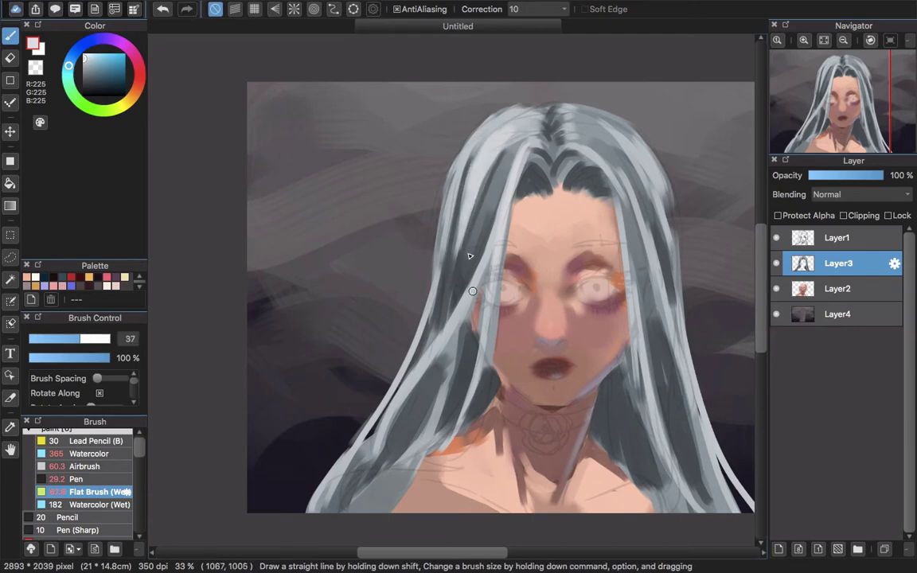
{"action": "left_click_drag", "start_coordinate": [487, 175], "coordinate": [491, 172]}
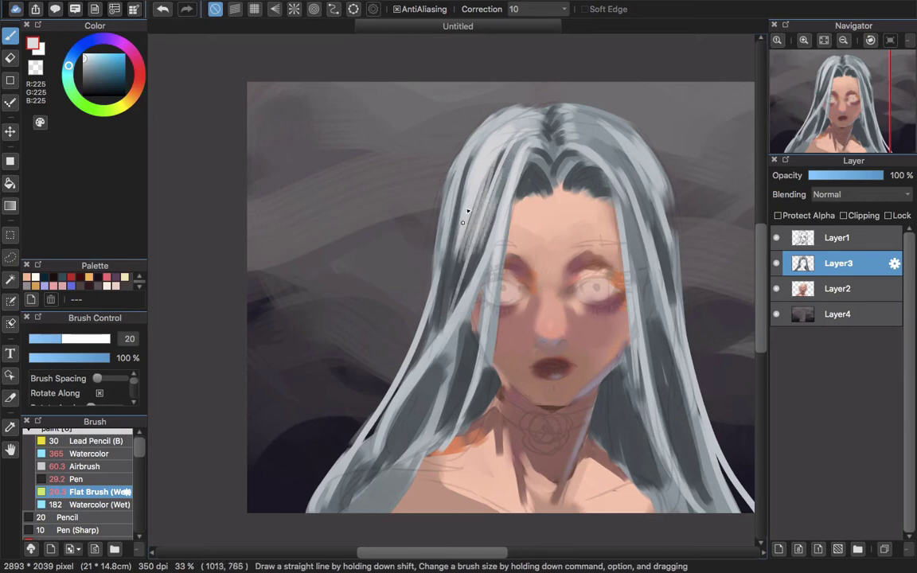
Paint near-white strands down the left-side hair and over the shoulder, undoing the stray stroke
{"action": "scroll", "coordinate": [478, 199], "scroll_direction": "up", "scroll_amount": 2}
{"action": "scroll", "coordinate": [447, 298], "scroll_direction": "down", "scroll_amount": 4}
{"action": "scroll", "coordinate": [446, 298], "scroll_direction": "left", "scroll_amount": 2}
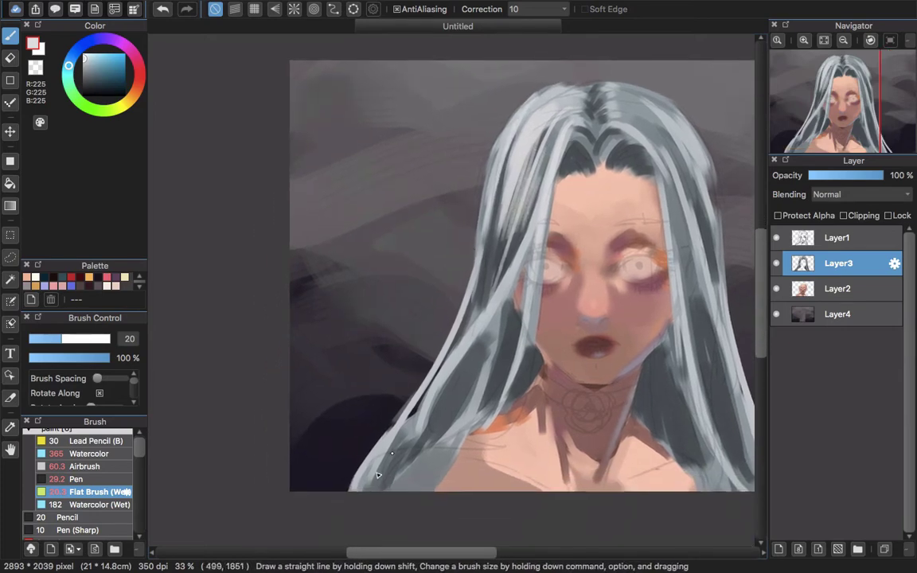
{"action": "left_click_drag", "start_coordinate": [382, 420], "coordinate": [404, 420]}
{"action": "left_click_drag", "start_coordinate": [367, 475], "coordinate": [436, 358]}
{"action": "key", "text": "super+z"}
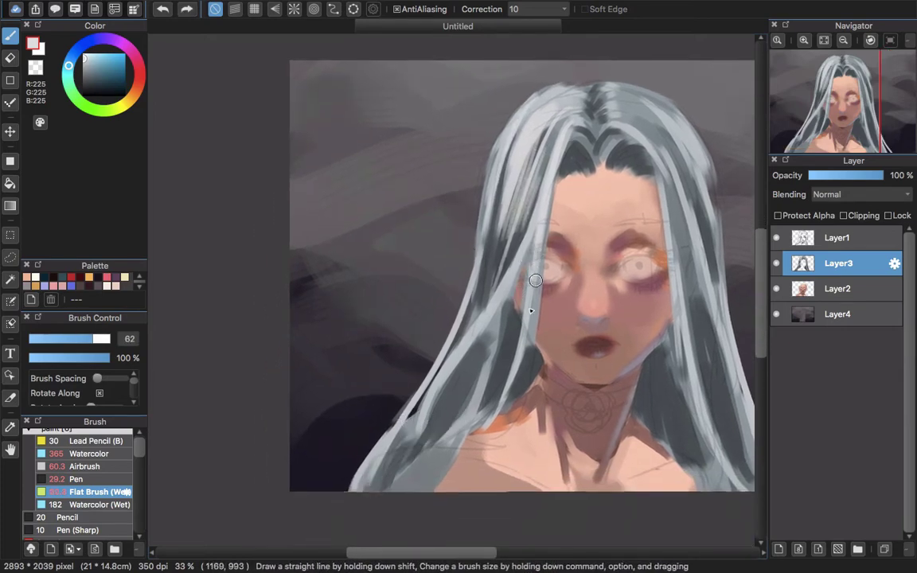
{"action": "mouse_move", "coordinate": [442, 315]}
{"action": "left_mouse_down"}
{"action": "mouse_move", "coordinate": [350, 446]}
{"action": "mouse_move", "coordinate": [331, 440]}
{"action": "mouse_move", "coordinate": [358, 438]}
{"action": "left_mouse_up"}
{"action": "scroll", "coordinate": [465, 385], "scroll_direction": "down", "scroll_amount": 4}
{"action": "scroll", "coordinate": [466, 385], "scroll_direction": "left", "scroll_amount": 2}
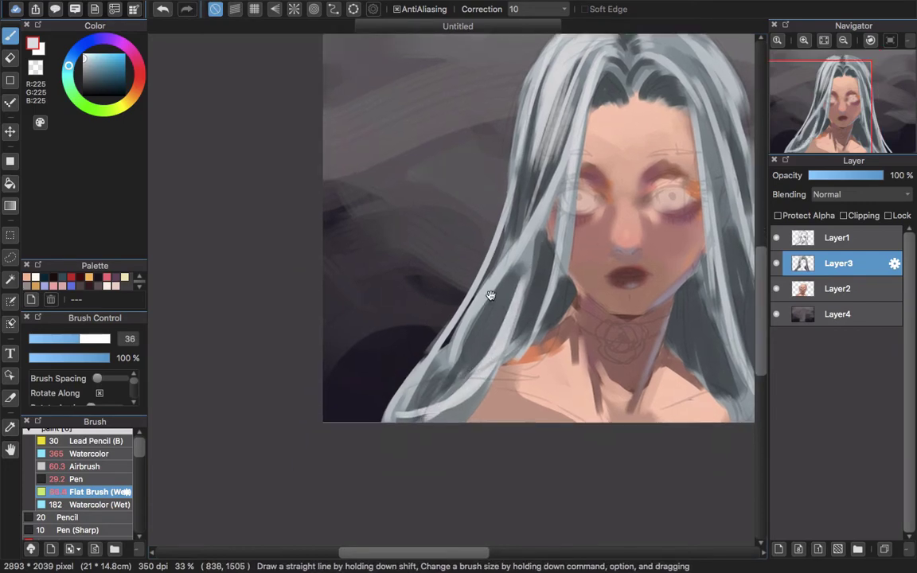
Add thin near-white strands along the lower left locks with brush size 23
{"action": "scroll", "coordinate": [490, 295], "scroll_direction": "up", "scroll_amount": 2}
{"action": "scroll", "coordinate": [490, 296], "scroll_direction": "right", "scroll_amount": 1}
{"action": "left_click_drag", "start_coordinate": [462, 252], "coordinate": [388, 363]}
{"action": "left_click_drag", "start_coordinate": [410, 329], "coordinate": [381, 390]}
{"action": "scroll", "coordinate": [487, 338], "scroll_direction": "up", "scroll_amount": 1}
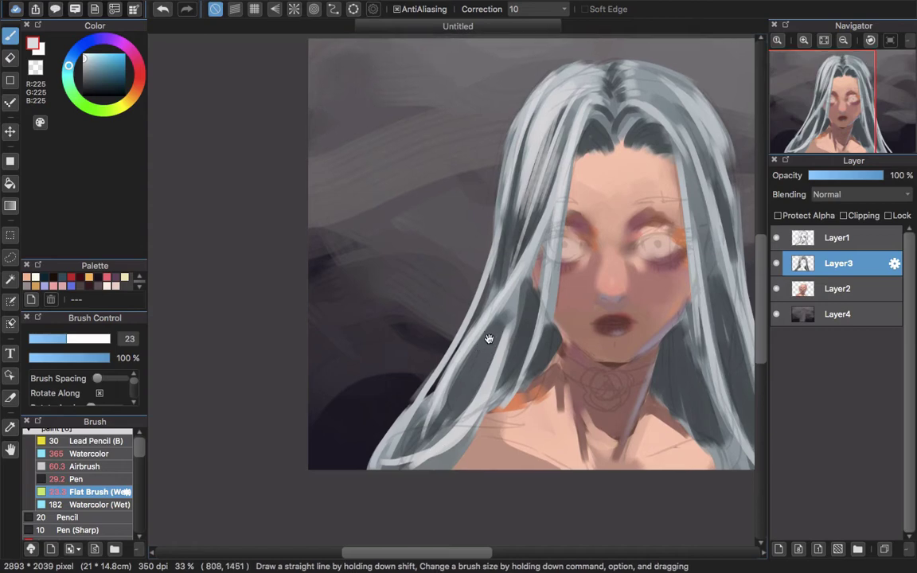
{"action": "mouse_move", "coordinate": [447, 298]}
{"action": "left_mouse_down"}
{"action": "mouse_move", "coordinate": [412, 350]}
{"action": "mouse_move", "coordinate": [393, 402]}
{"action": "left_mouse_up"}
{"action": "left_click_drag", "start_coordinate": [449, 291], "coordinate": [403, 378]}
Highlight the right-side front strands and crown in near-white, using brush size 66 for the broad crown strokes
{"action": "scroll", "coordinate": [514, 303], "scroll_direction": "up", "scroll_amount": 4}
{"action": "scroll", "coordinate": [514, 303], "scroll_direction": "left", "scroll_amount": 4}
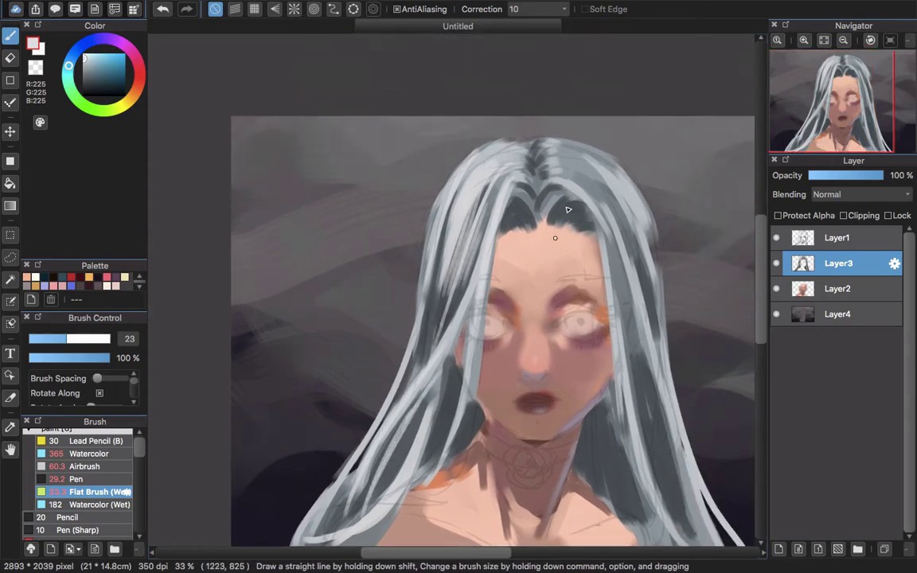
{"action": "mouse_move", "coordinate": [536, 183]}
{"action": "left_mouse_down"}
{"action": "mouse_move", "coordinate": [564, 248]}
{"action": "mouse_move", "coordinate": [578, 247]}
{"action": "left_mouse_up"}
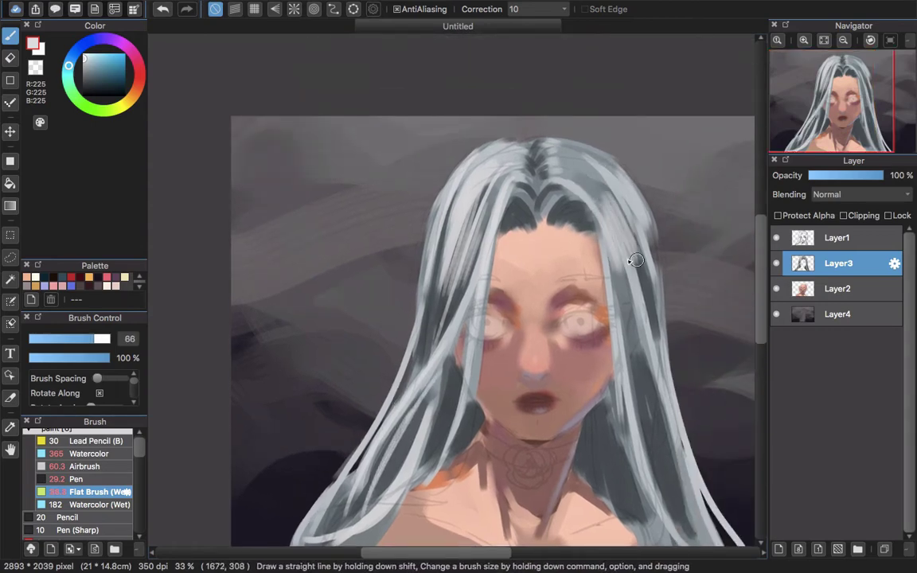
{"action": "left_click_drag", "start_coordinate": [527, 160], "coordinate": [578, 215]}
{"action": "mouse_move", "coordinate": [521, 134]}
{"action": "left_mouse_down"}
{"action": "mouse_move", "coordinate": [575, 189]}
{"action": "mouse_move", "coordinate": [572, 176]}
{"action": "left_mouse_up"}
{"action": "left_click_drag", "start_coordinate": [527, 133], "coordinate": [579, 180]}
{"action": "scroll", "coordinate": [641, 230], "scroll_direction": "up", "scroll_amount": 2}
{"action": "scroll", "coordinate": [642, 229], "scroll_direction": "left", "scroll_amount": 1}
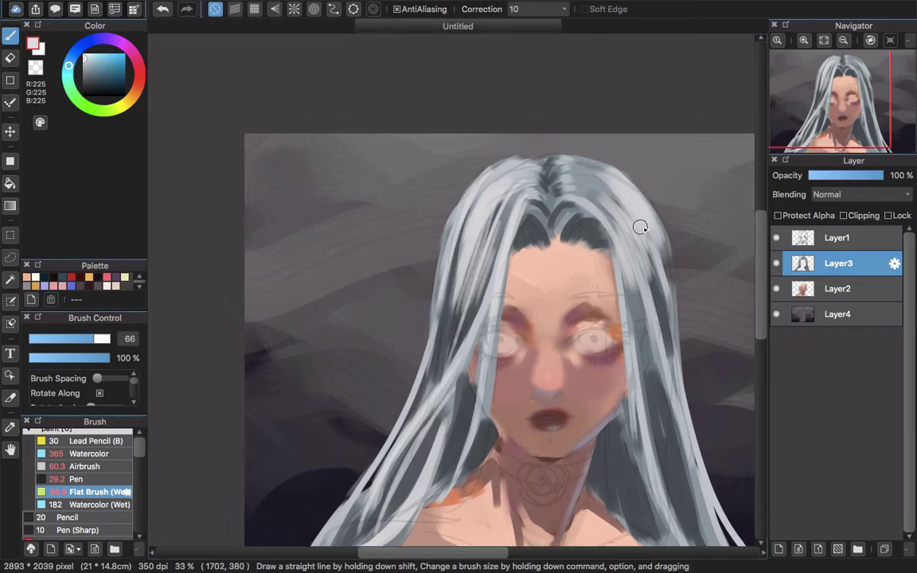
{"action": "scroll", "coordinate": [596, 217], "scroll_direction": "up", "scroll_amount": 1}
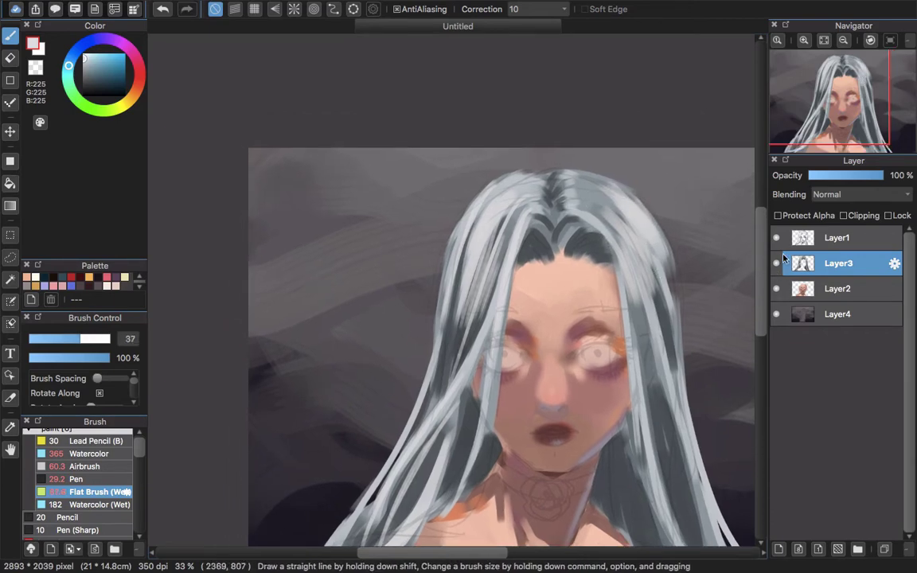
Hide the Layer1 sketch and zoom out to 25 % to review the painted hair
{"action": "left_click", "coordinate": [776, 238]}
{"action": "scroll", "coordinate": [661, 360], "scroll_direction": "down", "scroll_amount": 3}
{"action": "scroll", "coordinate": [632, 364], "scroll_direction": "up", "scroll_amount": 2}
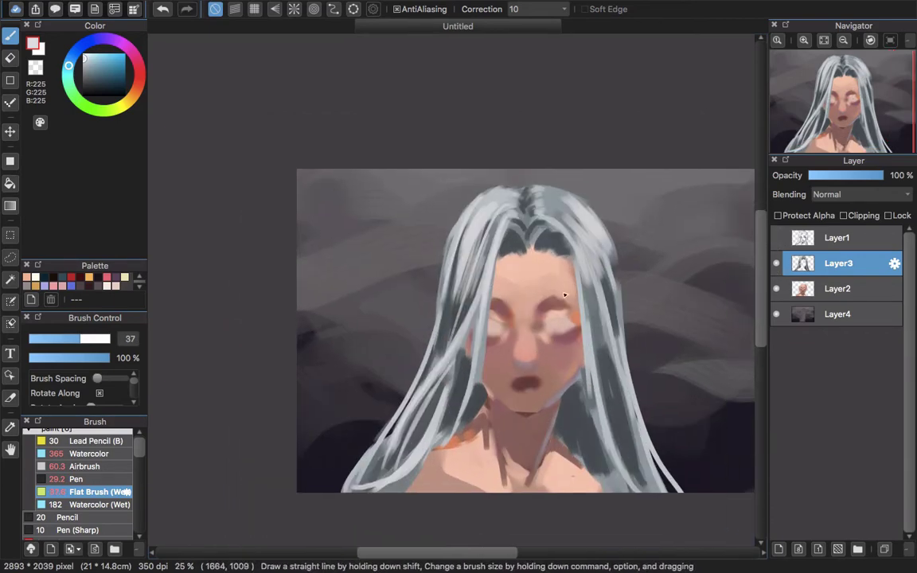
Undo the last stroke and paint light grey strands down the left-side upper hair, reducing the brush size from 37 to 25
{"action": "key", "text": "super+z"}
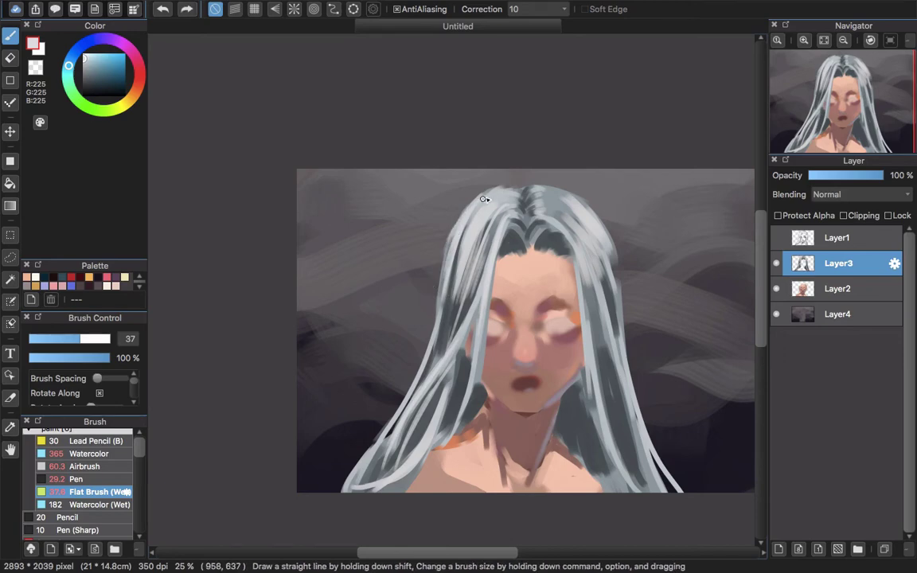
{"action": "mouse_move", "coordinate": [476, 201]}
{"action": "left_mouse_down"}
{"action": "mouse_move", "coordinate": [454, 221]}
{"action": "mouse_move", "coordinate": [451, 243]}
{"action": "left_mouse_up"}
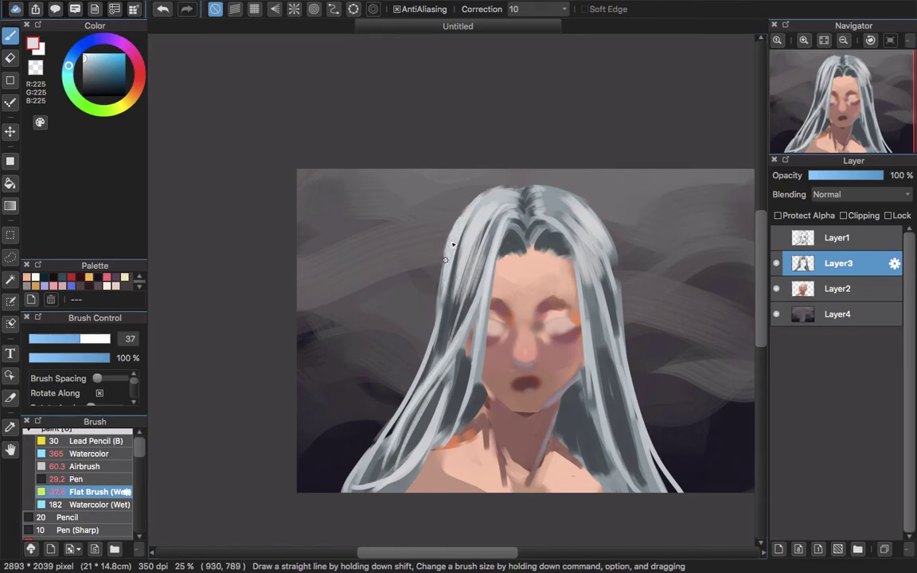
{"action": "scroll", "coordinate": [450, 238], "scroll_direction": "down", "scroll_amount": 1}
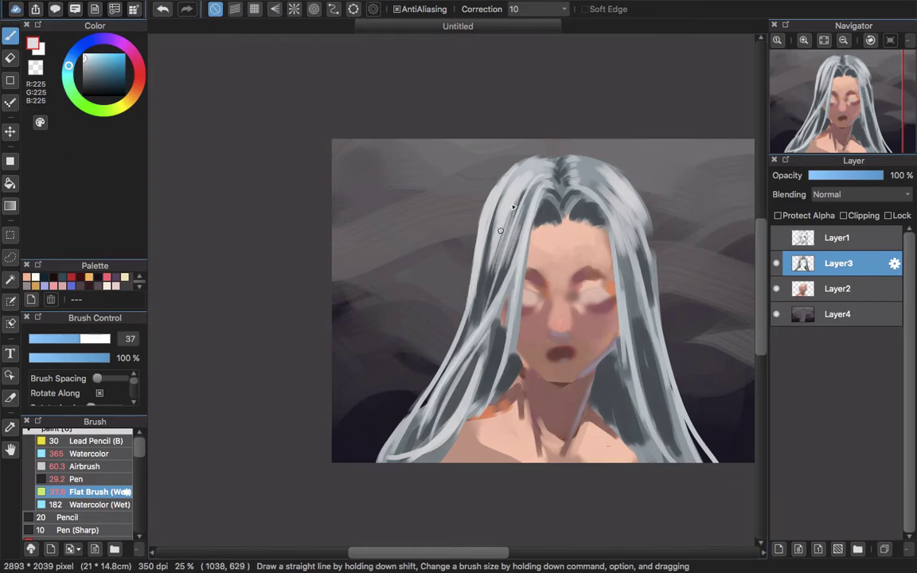
{"action": "scroll", "coordinate": [476, 234], "scroll_direction": "up", "scroll_amount": 1}
{"action": "scroll", "coordinate": [492, 252], "scroll_direction": "down", "scroll_amount": 1}
{"action": "scroll", "coordinate": [491, 252], "scroll_direction": "left", "scroll_amount": 1}
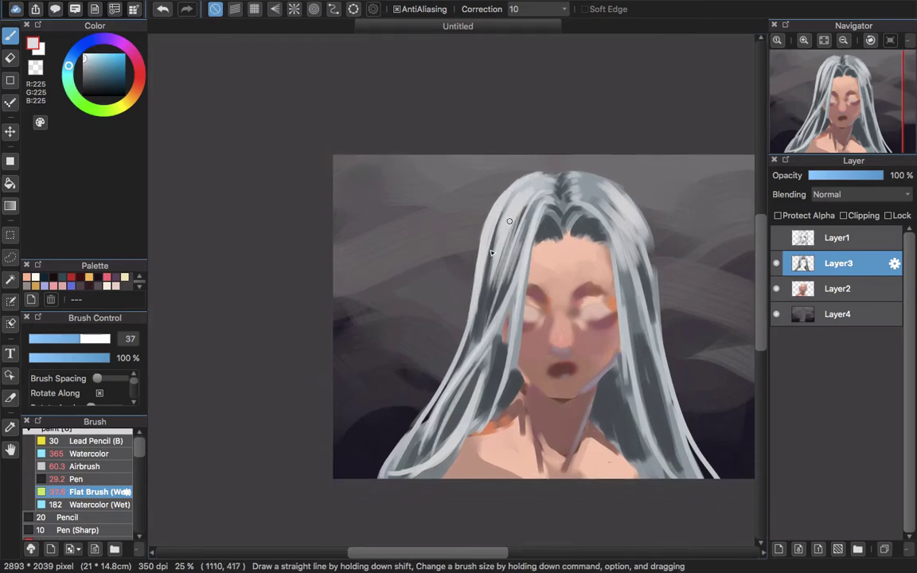
{"action": "left_click_drag", "start_coordinate": [518, 206], "coordinate": [500, 243]}
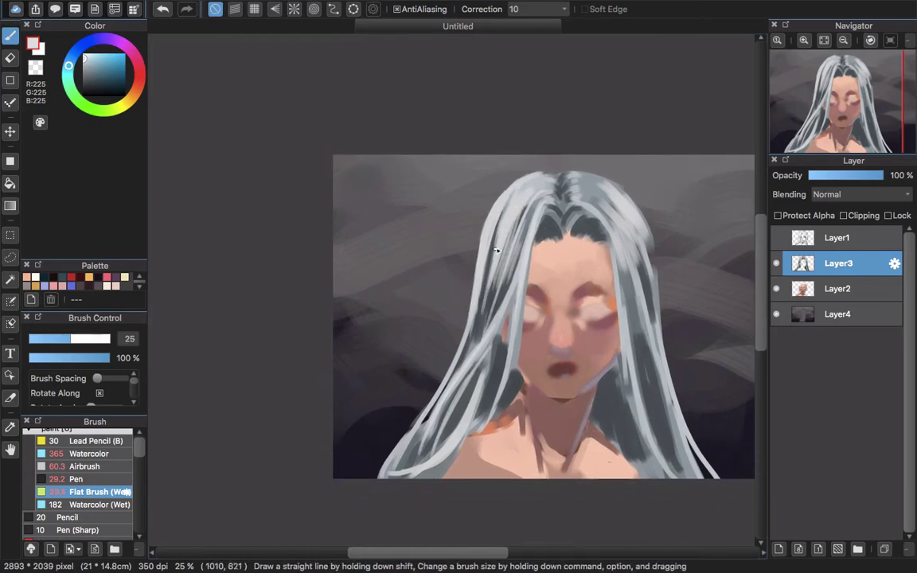
{"action": "left_click_drag", "start_coordinate": [443, 273], "coordinate": [471, 193]}
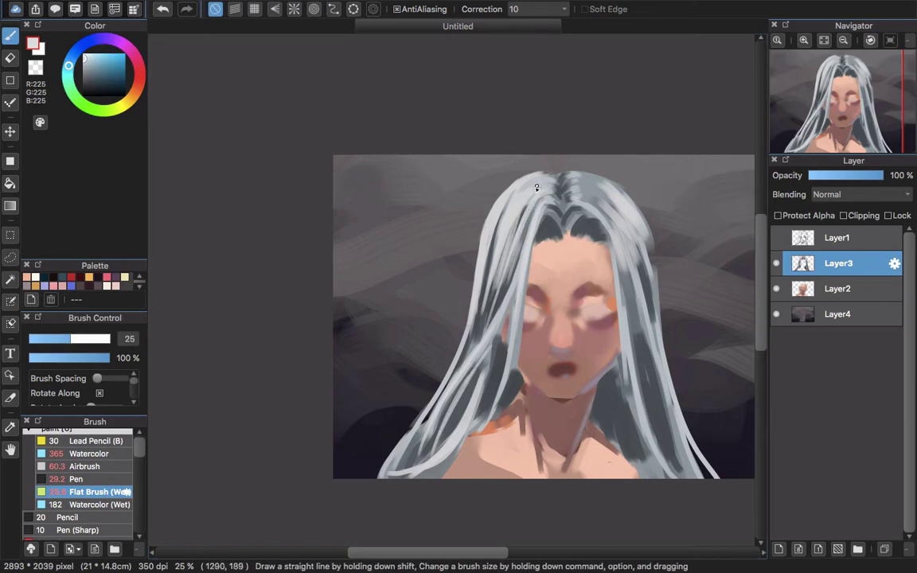
Sample the light grey (R213 G215 B216) from the left crown and brush broad highlights there with brush size 76
{"action": "left_click", "coordinate": [537, 188], "text": "alt"}
{"action": "left_click_drag", "start_coordinate": [537, 188], "coordinate": [543, 184]}
{"action": "scroll", "coordinate": [506, 239], "scroll_direction": "down", "scroll_amount": 4}
{"action": "scroll", "coordinate": [506, 239], "scroll_direction": "left", "scroll_amount": 2}
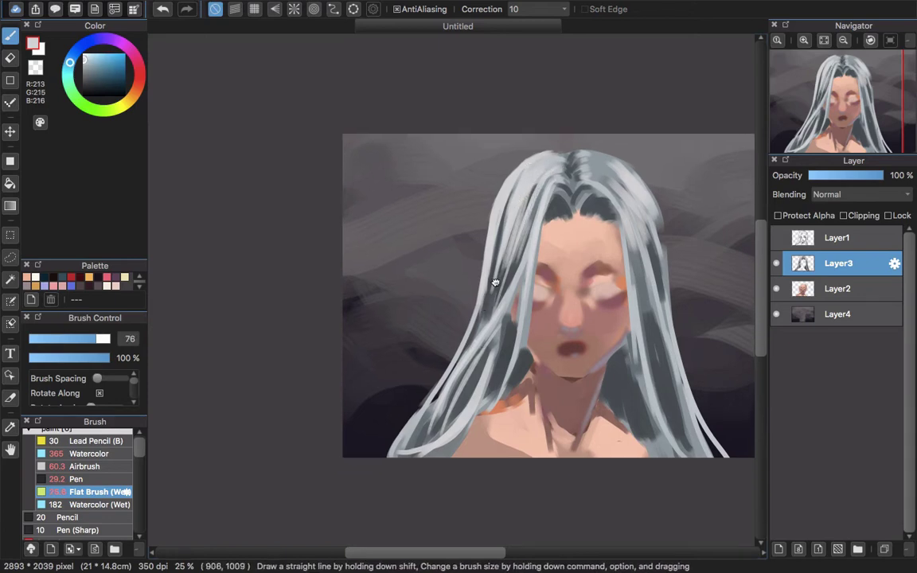
Sample light grey (R217 G217 B217) from the hair and paint strands along the lower left locks with brush sizes 57 and 42
{"action": "left_click", "coordinate": [440, 379], "text": "alt"}
{"action": "mouse_move", "coordinate": [439, 378]}
{"action": "left_mouse_down"}
{"action": "mouse_move", "coordinate": [430, 410]}
{"action": "mouse_move", "coordinate": [478, 334]}
{"action": "left_mouse_up"}
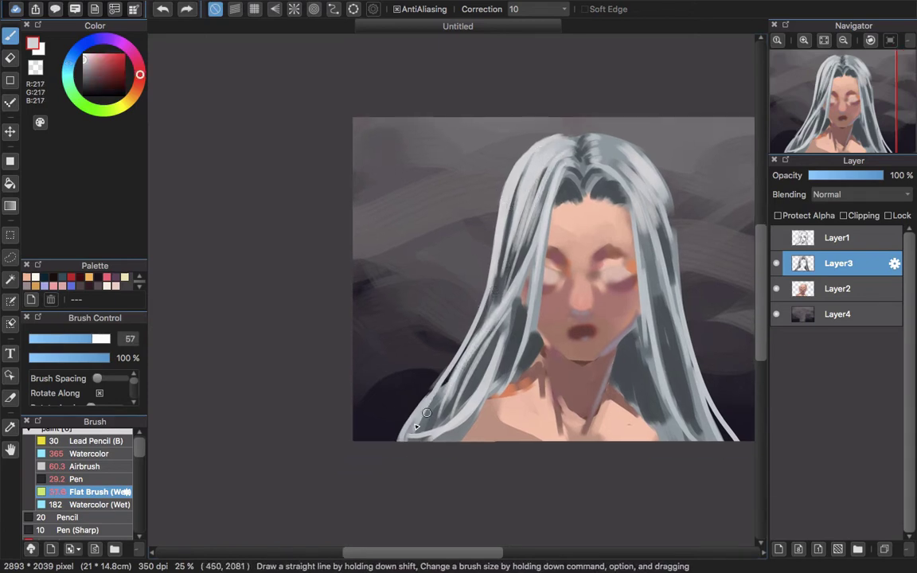
{"action": "left_click_drag", "start_coordinate": [426, 410], "coordinate": [476, 363]}
{"action": "left_click_drag", "start_coordinate": [427, 400], "coordinate": [478, 230]}
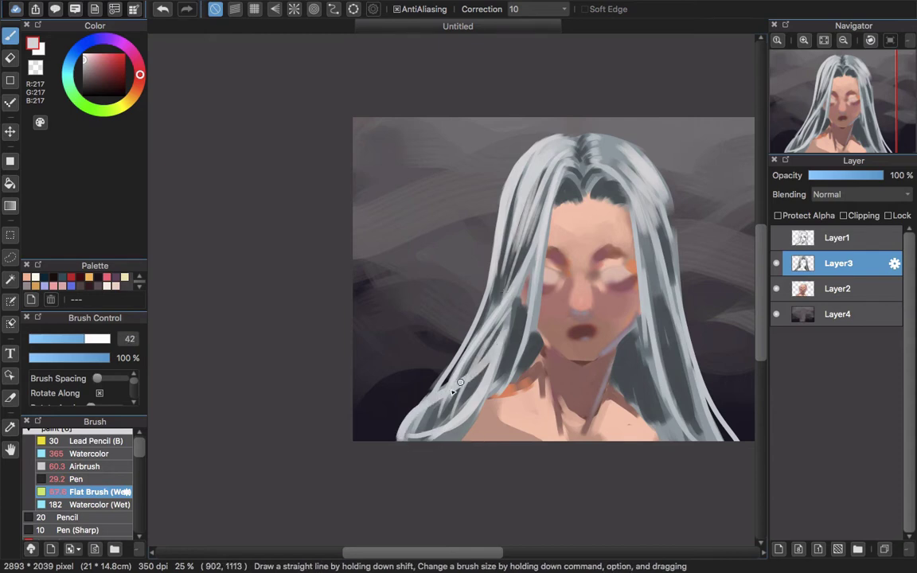
{"action": "left_click_drag", "start_coordinate": [455, 383], "coordinate": [436, 383]}
{"action": "left_click_drag", "start_coordinate": [374, 382], "coordinate": [406, 342]}
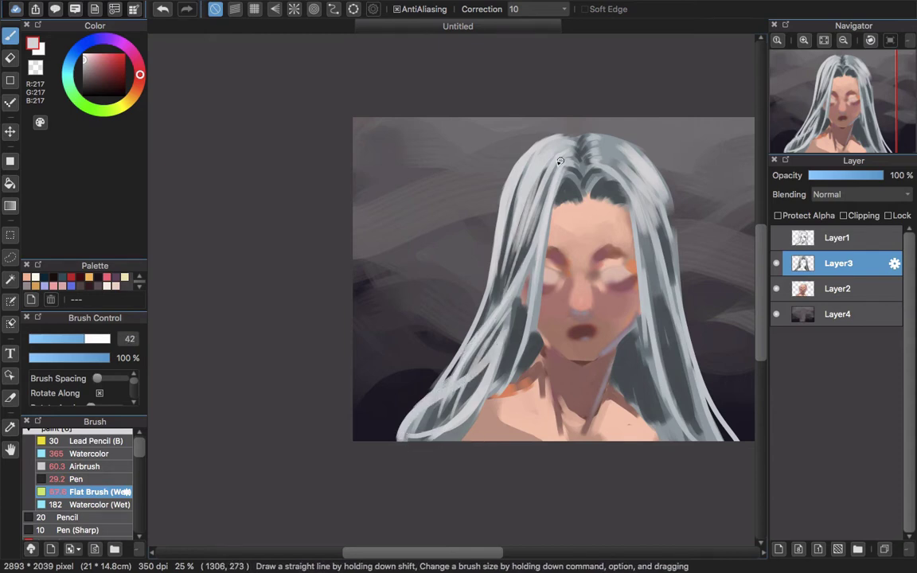
Add light grey strands to the left front hair and the locks over the shoulder, using brush size 35 for the finer ones
{"action": "left_click_drag", "start_coordinate": [495, 239], "coordinate": [491, 178]}
{"action": "left_click_drag", "start_coordinate": [533, 273], "coordinate": [519, 351]}
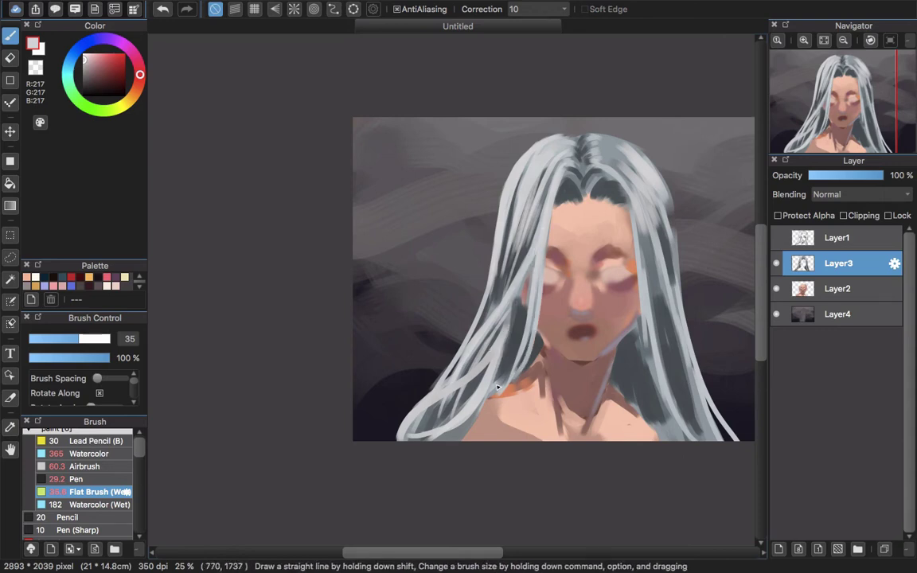
{"action": "left_click_drag", "start_coordinate": [458, 322], "coordinate": [417, 388]}
{"action": "left_click_drag", "start_coordinate": [437, 443], "coordinate": [461, 421]}
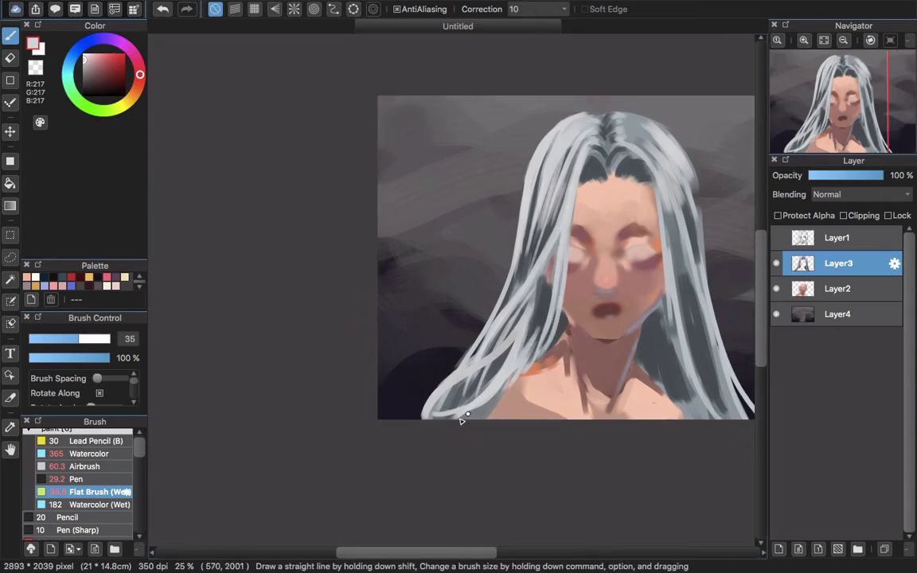
{"action": "left_click_drag", "start_coordinate": [469, 338], "coordinate": [426, 375]}
Brighten the right-side crown and outer hair in light grey with brush sizes 63 and 39, comparing the strokes through undo and redo
{"action": "scroll", "coordinate": [486, 311], "scroll_direction": "right", "scroll_amount": 5}
{"action": "scroll", "coordinate": [486, 311], "scroll_direction": "up", "scroll_amount": 3}
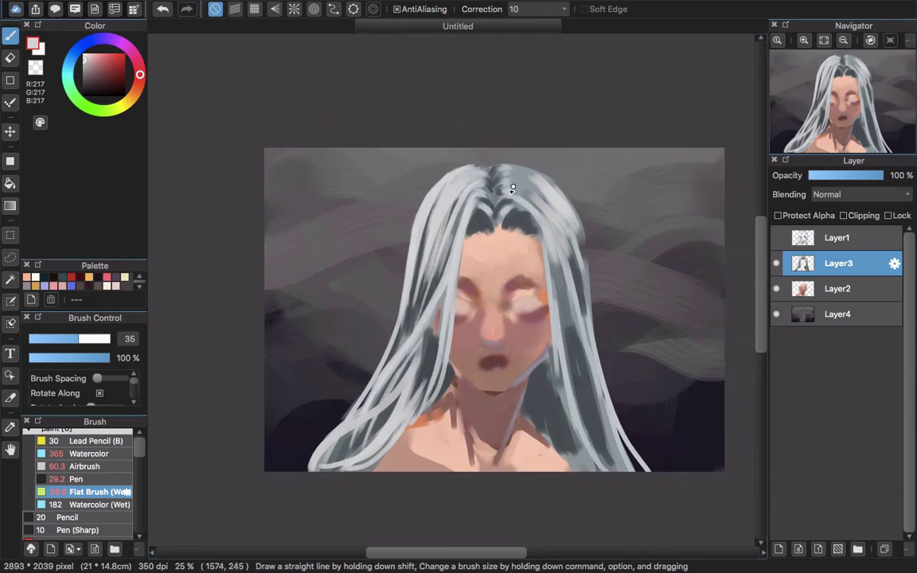
{"action": "mouse_move", "coordinate": [535, 200]}
{"action": "left_mouse_down"}
{"action": "mouse_move", "coordinate": [560, 191]}
{"action": "mouse_move", "coordinate": [504, 170]}
{"action": "mouse_move", "coordinate": [526, 176]}
{"action": "mouse_move", "coordinate": [566, 231]}
{"action": "mouse_move", "coordinate": [527, 173]}
{"action": "mouse_move", "coordinate": [554, 214]}
{"action": "mouse_move", "coordinate": [507, 179]}
{"action": "mouse_move", "coordinate": [559, 291]}
{"action": "left_mouse_up"}
{"action": "scroll", "coordinate": [559, 291], "scroll_direction": "down", "scroll_amount": 3}
{"action": "scroll", "coordinate": [559, 292], "scroll_direction": "right", "scroll_amount": 3}
{"action": "key", "text": "super+z"}
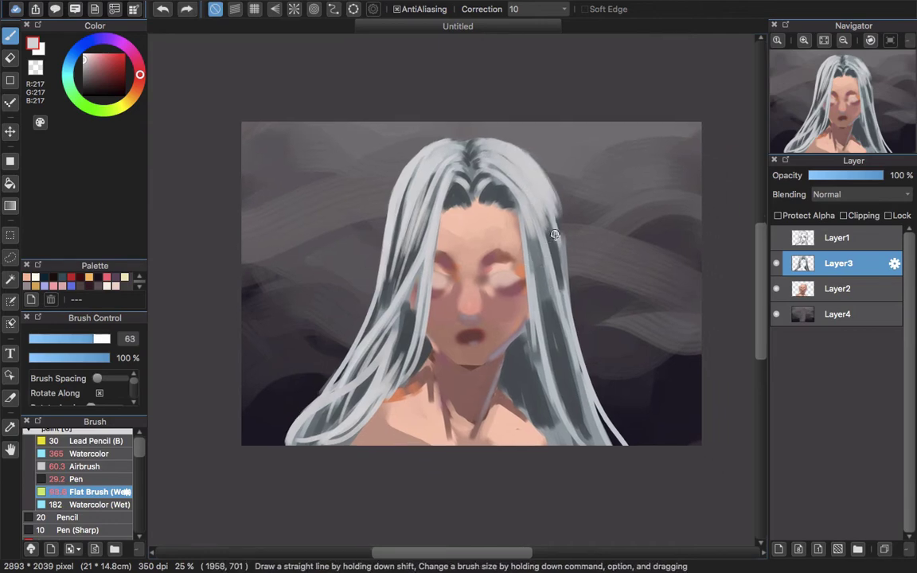
{"action": "key", "text": "super+y"}
{"action": "key", "text": "super+z"}
{"action": "key", "text": "super+y"}
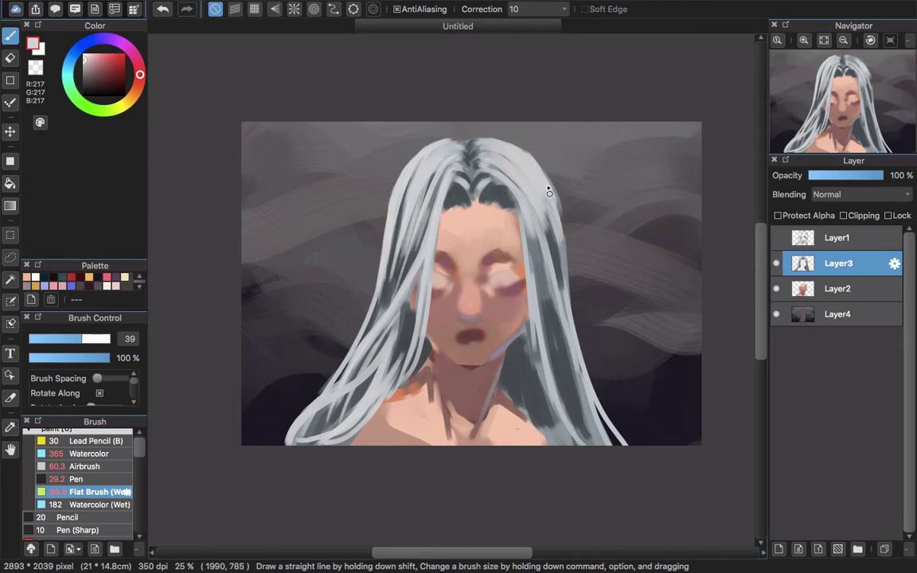
Paint thin light grey strands down the right-side hair and its outer edge with brush size 24
{"action": "key", "text": "bracketleft"}
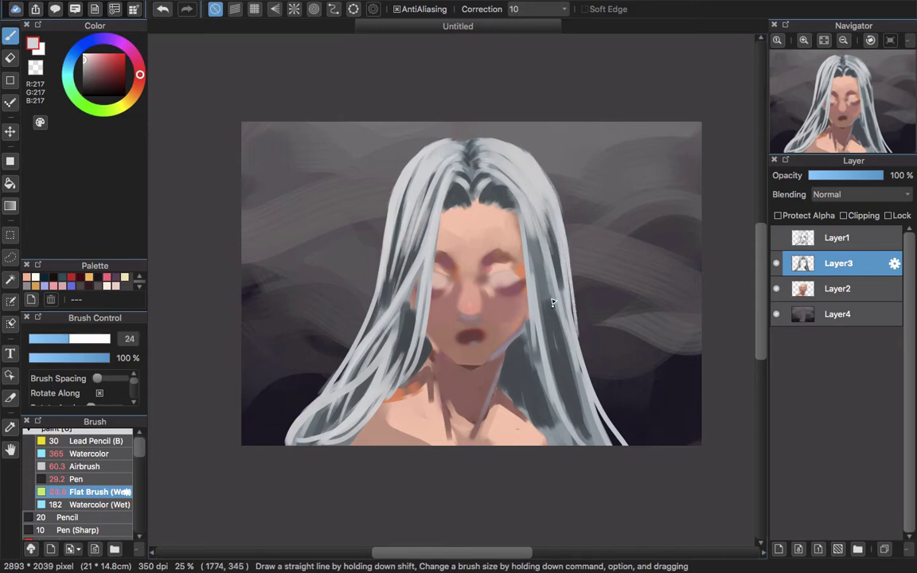
{"action": "key", "text": "super+y"}
{"action": "key", "text": "super+y"}
{"action": "key", "text": "super+y"}
{"action": "key", "text": "super+y"}
{"action": "key", "text": "super+y"}
{"action": "key", "text": "super+y"}
{"action": "key", "text": "super+y"}
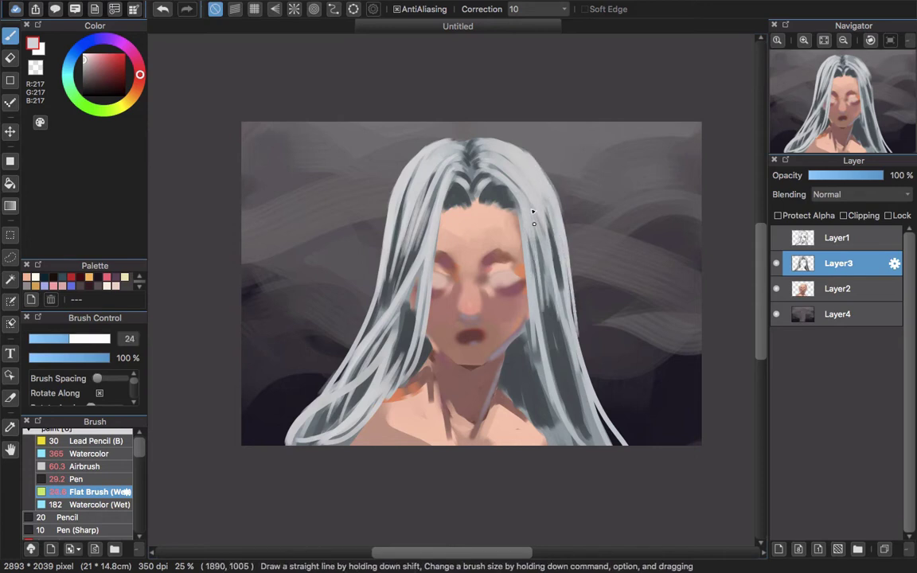
{"action": "left_click_drag", "start_coordinate": [541, 346], "coordinate": [525, 306]}
{"action": "key", "text": "super+y"}
{"action": "key", "text": "super+y"}
{"action": "key", "text": "super+y"}
{"action": "key", "text": "super+y"}
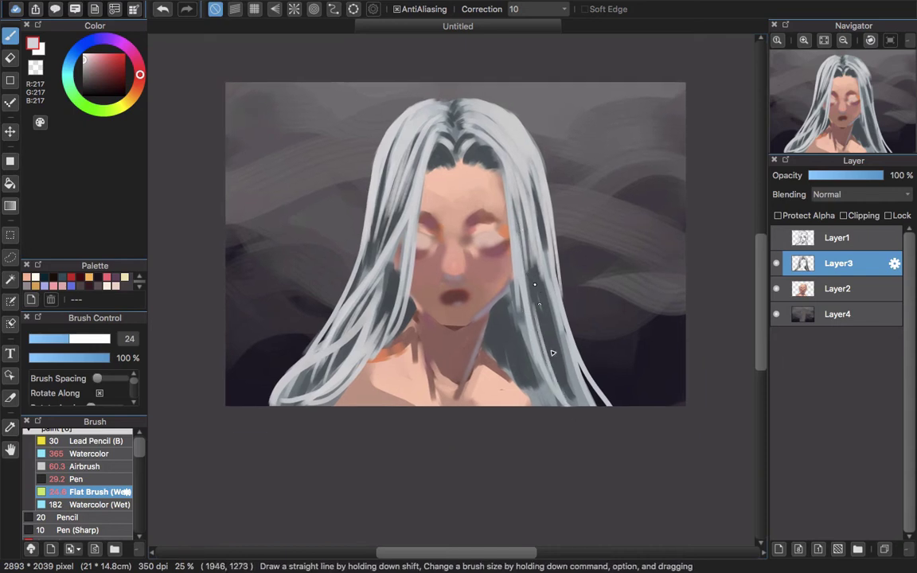
{"action": "left_click_drag", "start_coordinate": [497, 370], "coordinate": [505, 335]}
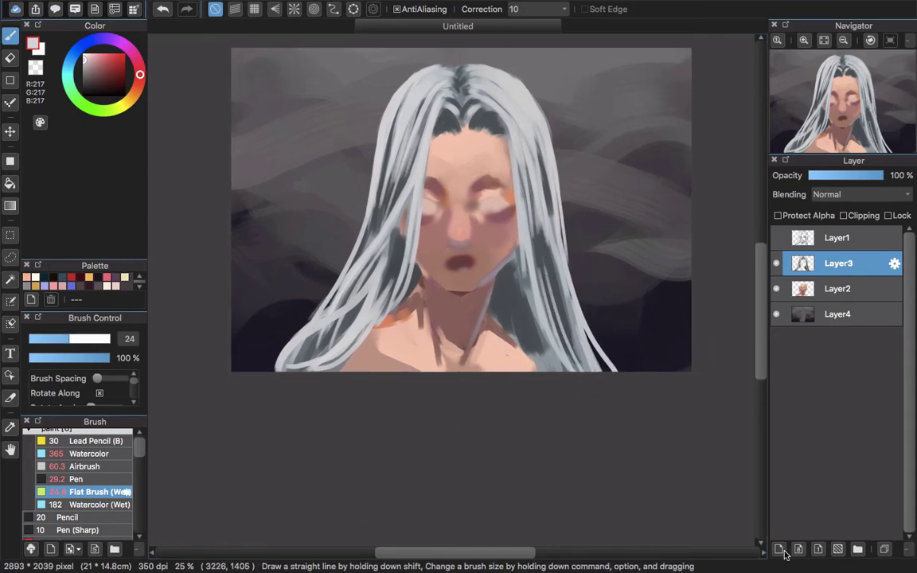
Add a new layer clipped to the hair layer and set its blending mode to Dodge
{"action": "left_click", "coordinate": [781, 550]}
{"action": "left_click", "coordinate": [844, 215]}
{"action": "left_click", "coordinate": [860, 194]}
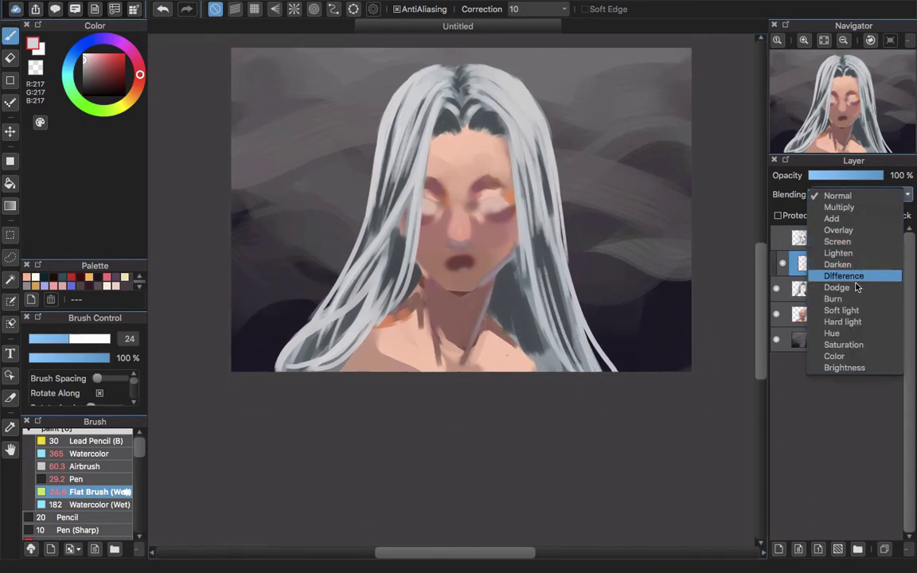
{"action": "left_click", "coordinate": [857, 287]}
Airbrush a bright glow over the crown and both sides of the hair on the Dodge layer with brush size 298
{"action": "scroll", "coordinate": [447, 207], "scroll_direction": "up", "scroll_amount": 3}
{"action": "key", "text": "v"}
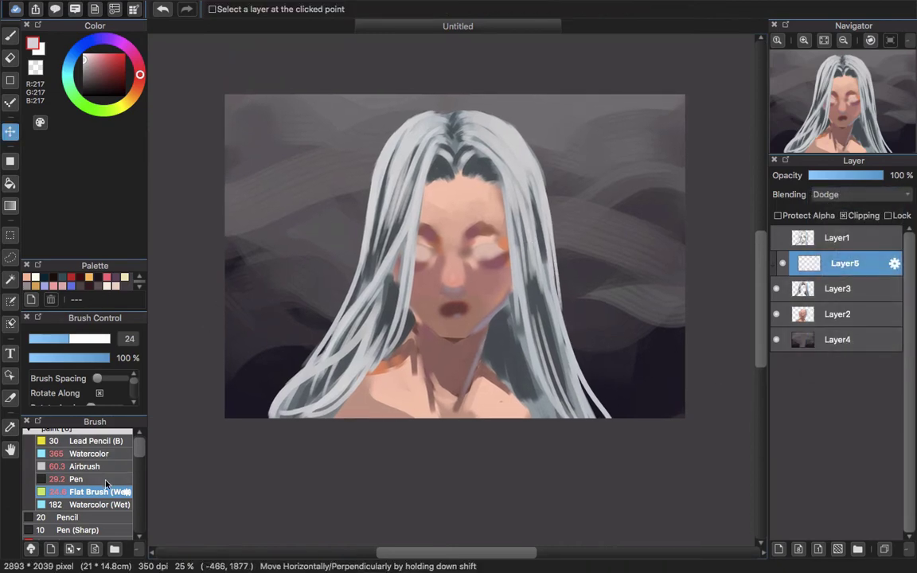
{"action": "left_click", "coordinate": [88, 467]}
{"action": "key", "text": "b"}
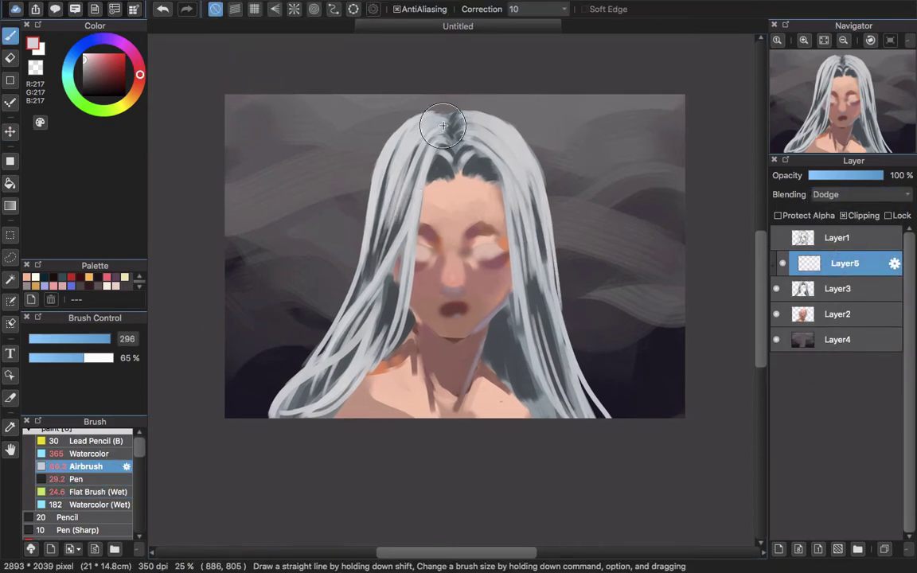
{"action": "mouse_move", "coordinate": [444, 125]}
{"action": "left_mouse_down"}
{"action": "mouse_move", "coordinate": [334, 191]}
{"action": "mouse_move", "coordinate": [384, 111]}
{"action": "mouse_move", "coordinate": [477, 145]}
{"action": "mouse_move", "coordinate": [538, 219]}
{"action": "mouse_move", "coordinate": [417, 296]}
{"action": "left_mouse_up"}
{"action": "scroll", "coordinate": [416, 296], "scroll_direction": "down", "scroll_amount": 2}
{"action": "scroll", "coordinate": [417, 296], "scroll_direction": "left", "scroll_amount": 1}
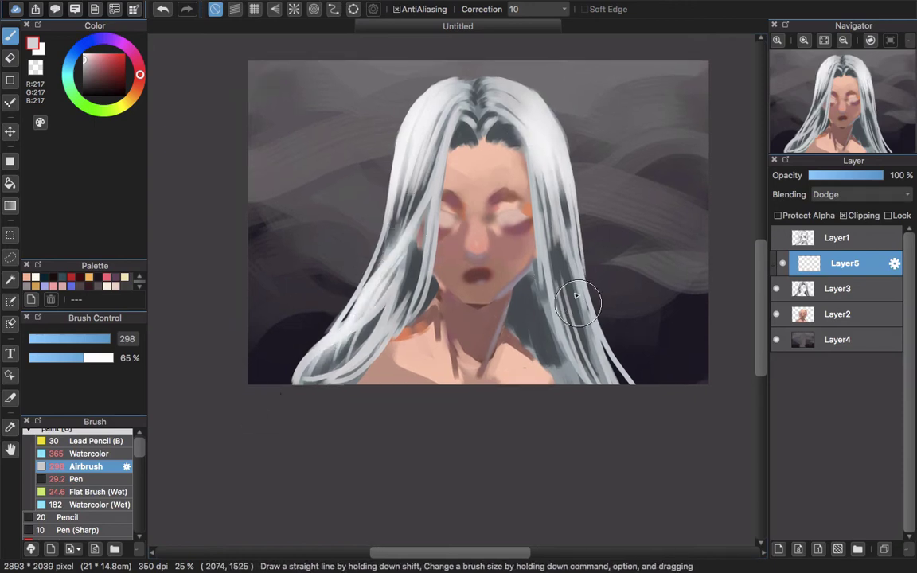
Airbrush a sampled blue-grey (R147 G159 B164) glow onto the shadowed hair beside the neck and merge the Dodge layer into Layer3
{"action": "mouse_move", "coordinate": [577, 296]}
{"action": "left_mouse_down"}
{"action": "mouse_move", "coordinate": [592, 365]}
{"action": "mouse_move", "coordinate": [596, 343]}
{"action": "mouse_move", "coordinate": [523, 353]}
{"action": "mouse_move", "coordinate": [521, 321]}
{"action": "mouse_move", "coordinate": [409, 317]}
{"action": "mouse_move", "coordinate": [552, 365]}
{"action": "mouse_move", "coordinate": [523, 339]}
{"action": "mouse_move", "coordinate": [514, 298]}
{"action": "mouse_move", "coordinate": [513, 335]}
{"action": "mouse_move", "coordinate": [432, 309]}
{"action": "mouse_move", "coordinate": [429, 282]}
{"action": "mouse_move", "coordinate": [385, 369]}
{"action": "mouse_move", "coordinate": [526, 289]}
{"action": "mouse_move", "coordinate": [555, 367]}
{"action": "mouse_move", "coordinate": [484, 359]}
{"action": "left_mouse_up"}
{"action": "left_click", "coordinate": [528, 336], "text": "alt"}
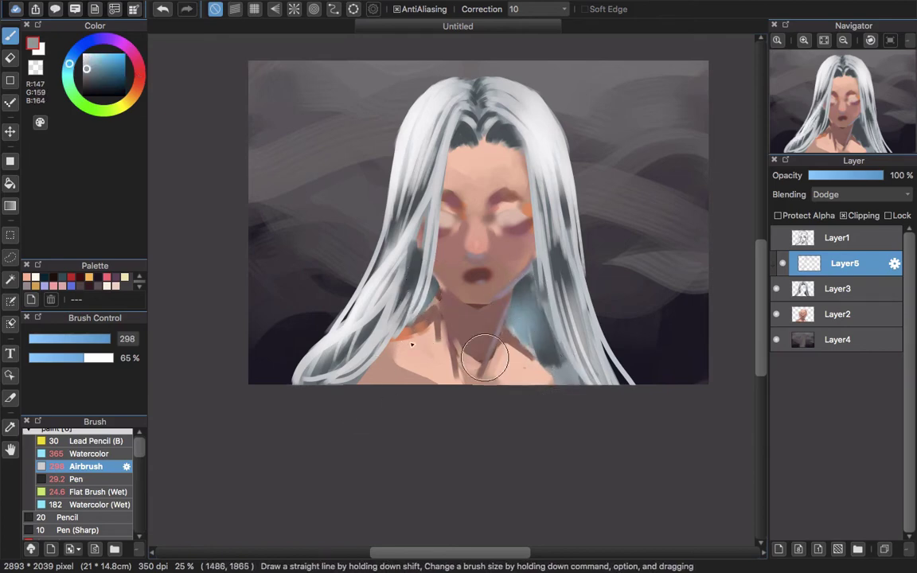
{"action": "scroll", "coordinate": [399, 317], "scroll_direction": "up", "scroll_amount": 5}
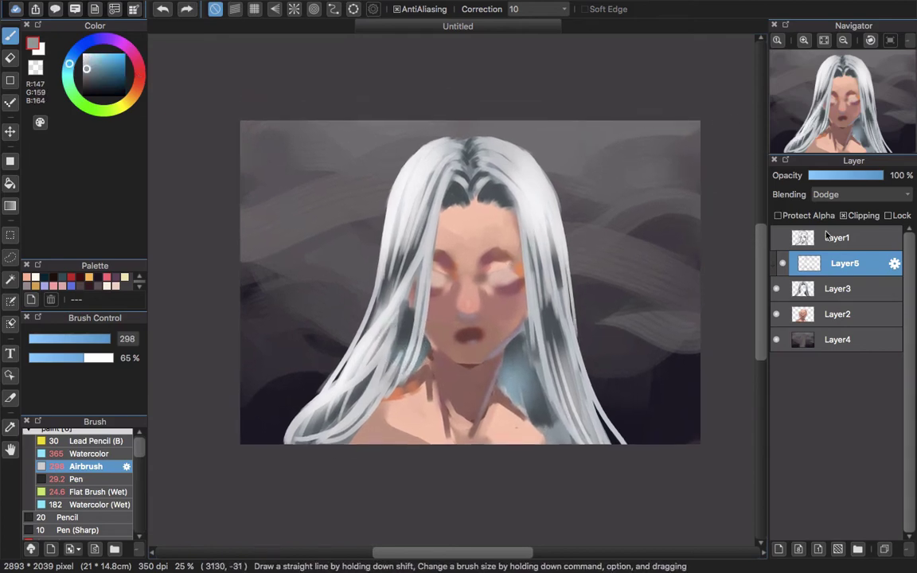
{"action": "key", "text": "super+e"}
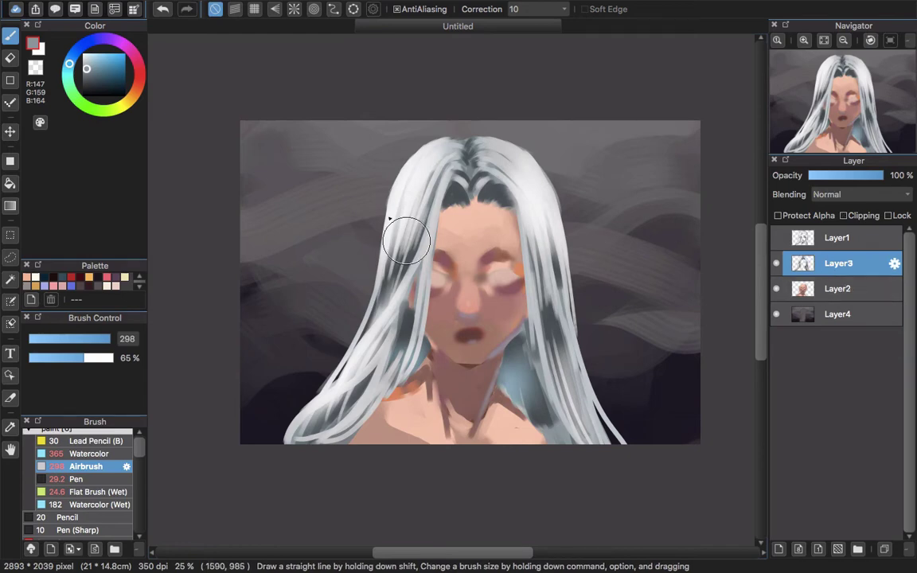
Sample grey (R178 G181 B183) and paint shadow strands through the left crown and upper hair with the size 24 Flat Brush (Wet)
{"action": "left_click", "coordinate": [401, 205], "text": "alt"}
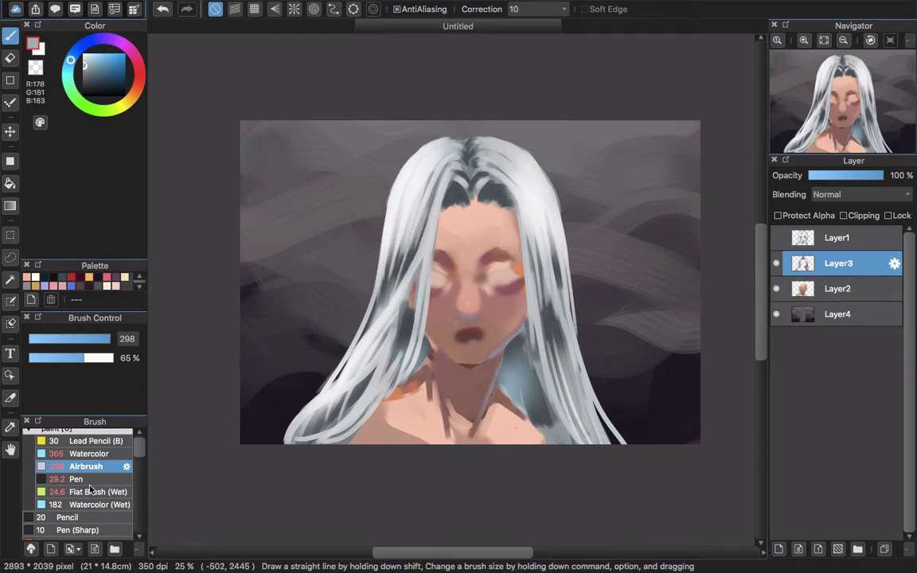
{"action": "left_click", "coordinate": [126, 492]}
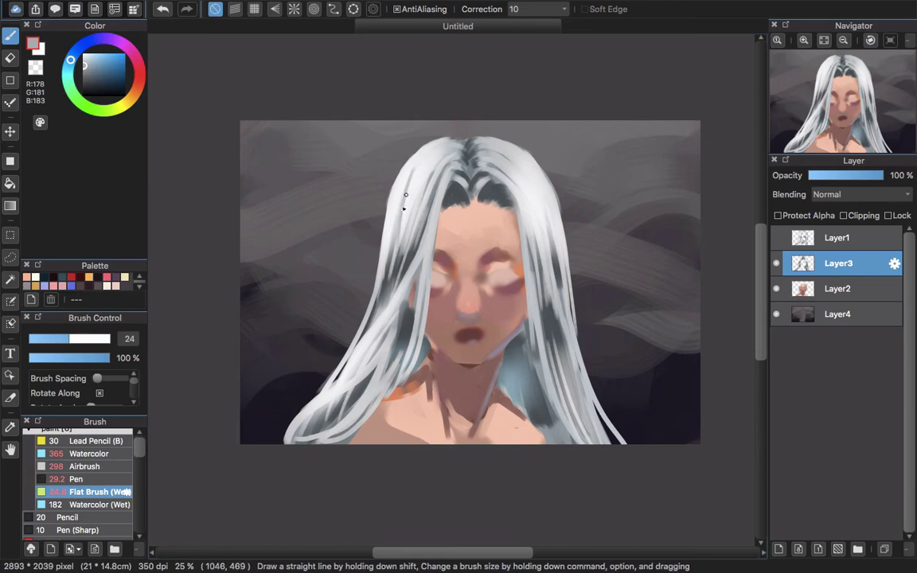
{"action": "scroll", "coordinate": [400, 189], "scroll_direction": "up", "scroll_amount": 1}
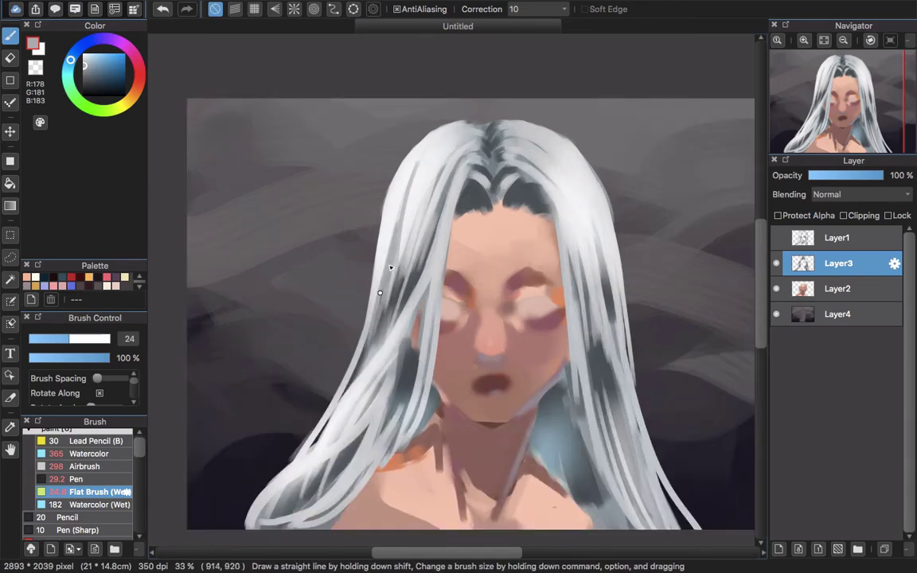
{"action": "left_click_drag", "start_coordinate": [431, 124], "coordinate": [380, 224]}
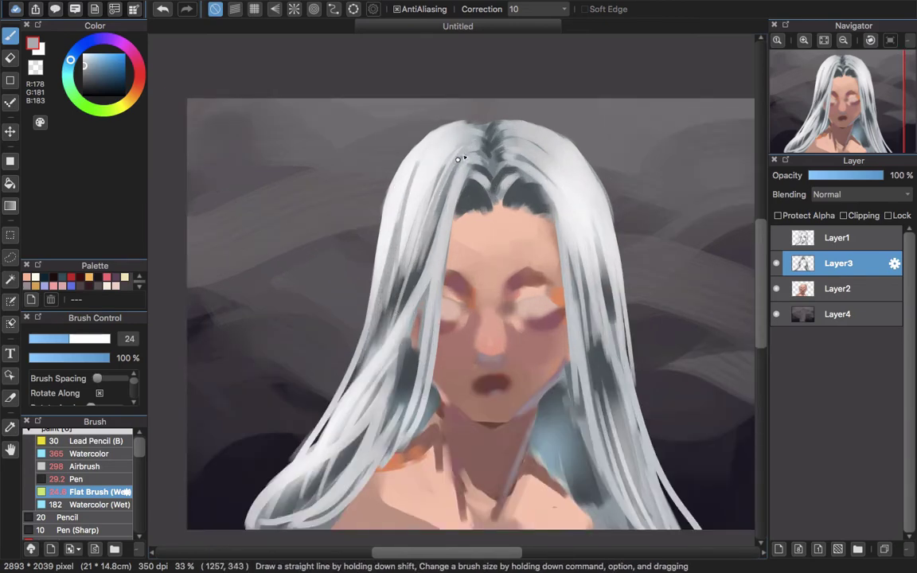
{"action": "left_click_drag", "start_coordinate": [433, 123], "coordinate": [377, 221]}
{"action": "left_click_drag", "start_coordinate": [404, 145], "coordinate": [379, 222]}
{"action": "left_click_drag", "start_coordinate": [394, 172], "coordinate": [372, 237]}
{"action": "scroll", "coordinate": [420, 206], "scroll_direction": "up", "scroll_amount": 2}
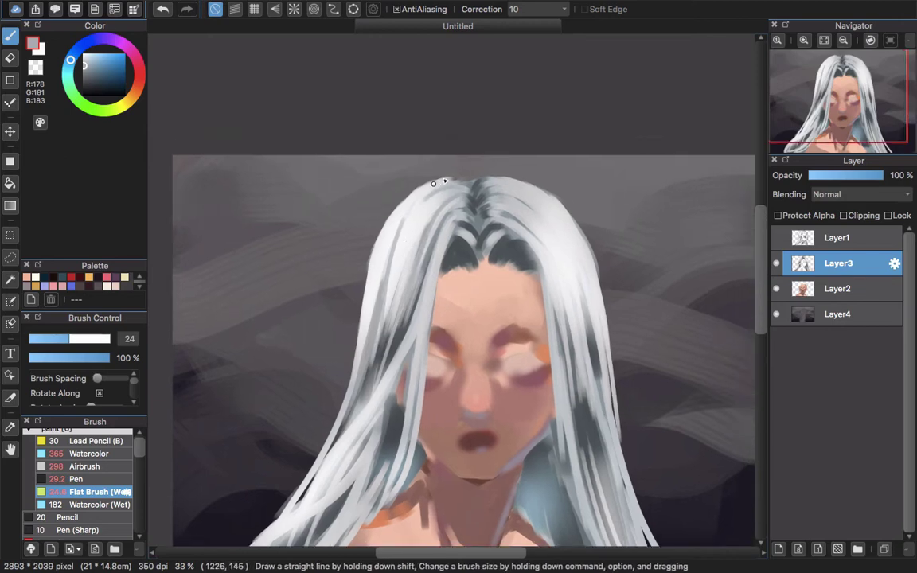
{"action": "scroll", "coordinate": [460, 185], "scroll_direction": "left", "scroll_amount": 1}
{"action": "scroll", "coordinate": [459, 184], "scroll_direction": "down", "scroll_amount": 1}
Sample near-white (R245 G246 B246) and paint a crown highlight and fine flyaway strands along the left hair edge, reducing the brush to 13.3
{"action": "left_click", "coordinate": [420, 191], "text": "alt"}
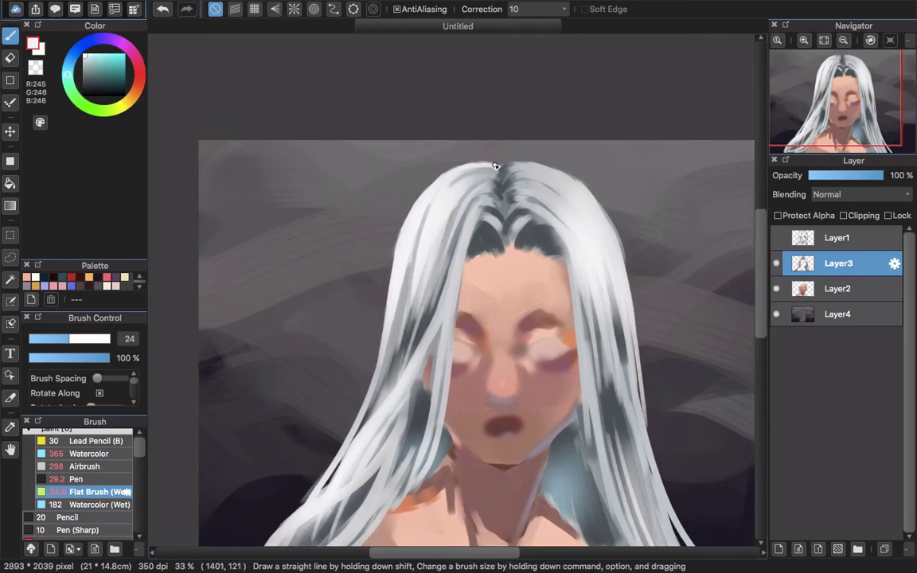
{"action": "scroll", "coordinate": [441, 211], "scroll_direction": "down", "scroll_amount": 2}
{"action": "scroll", "coordinate": [440, 211], "scroll_direction": "left", "scroll_amount": 1}
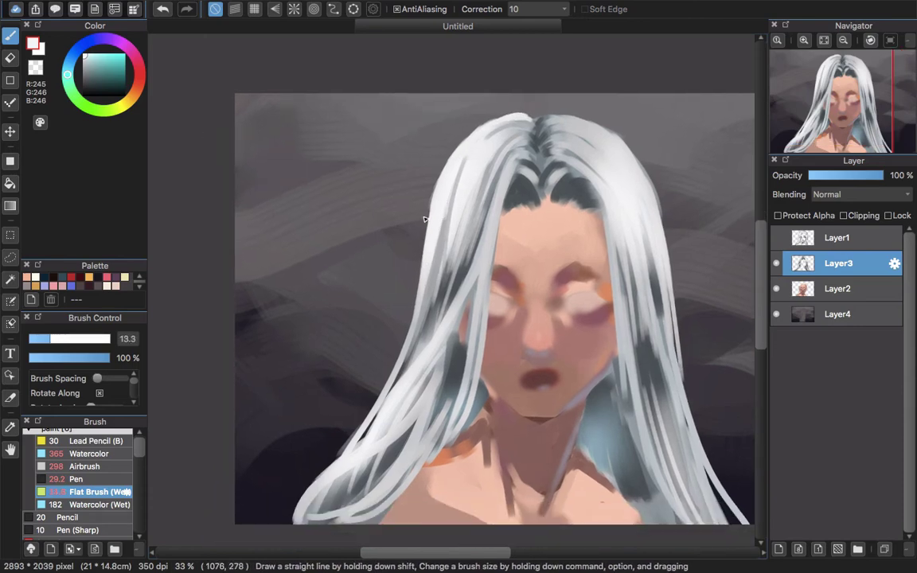
{"action": "mouse_move", "coordinate": [426, 209]}
{"action": "left_mouse_down"}
{"action": "mouse_move", "coordinate": [406, 312]}
{"action": "mouse_move", "coordinate": [415, 351]}
{"action": "left_mouse_up"}
{"action": "scroll", "coordinate": [422, 342], "scroll_direction": "down", "scroll_amount": 2}
{"action": "scroll", "coordinate": [422, 342], "scroll_direction": "left", "scroll_amount": 1}
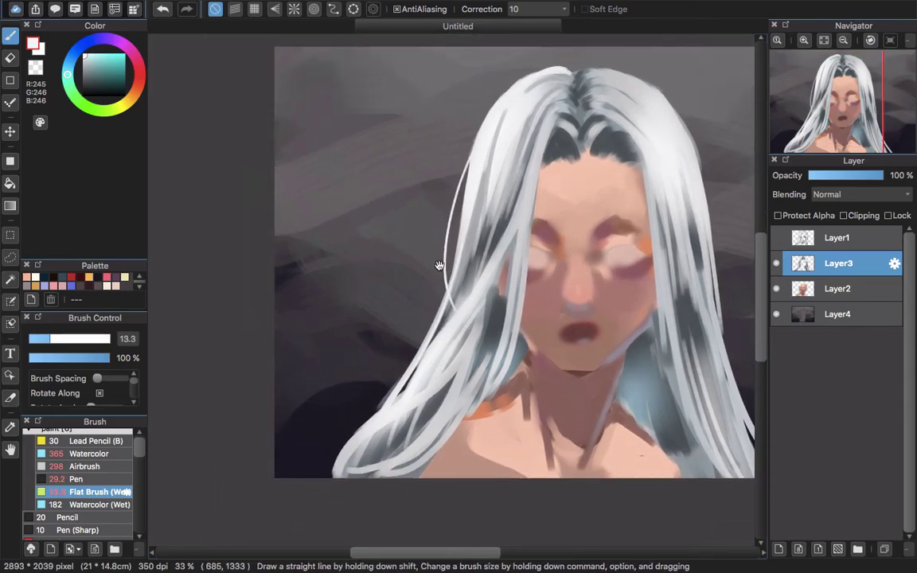
{"action": "left_click_drag", "start_coordinate": [447, 177], "coordinate": [396, 298]}
{"action": "left_click_drag", "start_coordinate": [455, 160], "coordinate": [416, 269]}
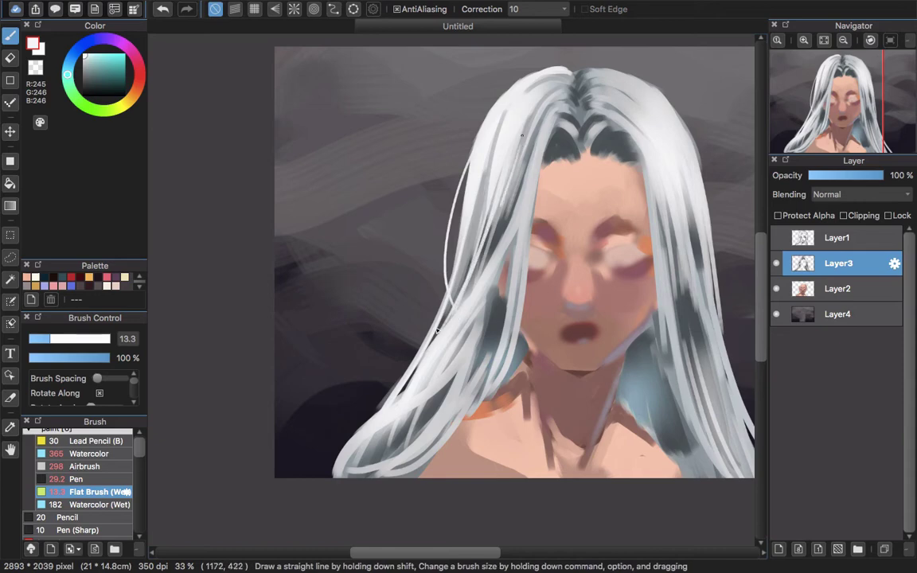
Paint fine near-white strands from the left crown down the outer edge of the hair with the size 13.3 Flat Brush (Wet)
{"action": "left_click_drag", "start_coordinate": [468, 142], "coordinate": [419, 267]}
{"action": "scroll", "coordinate": [494, 199], "scroll_direction": "up", "scroll_amount": 2}
{"action": "left_click_drag", "start_coordinate": [439, 229], "coordinate": [412, 298]}
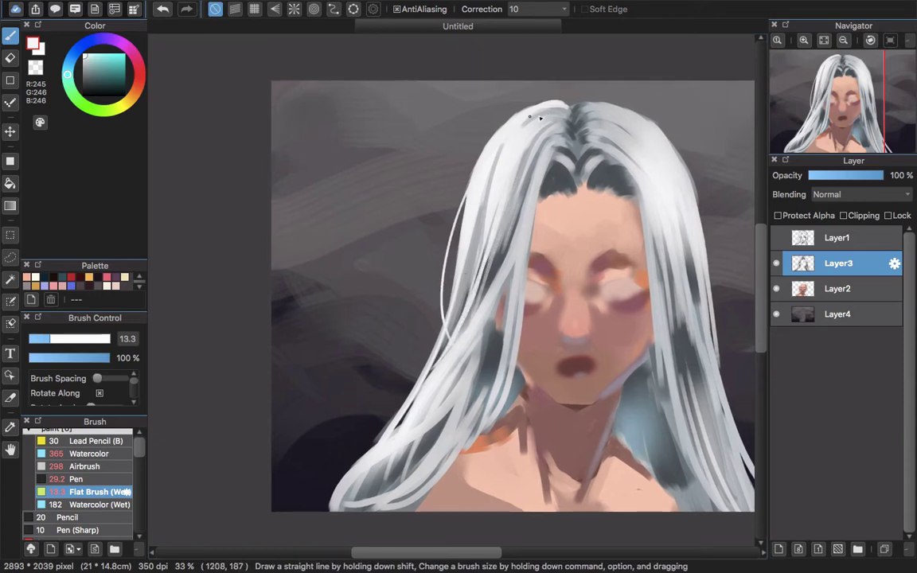
{"action": "scroll", "coordinate": [516, 174], "scroll_direction": "down", "scroll_amount": 2}
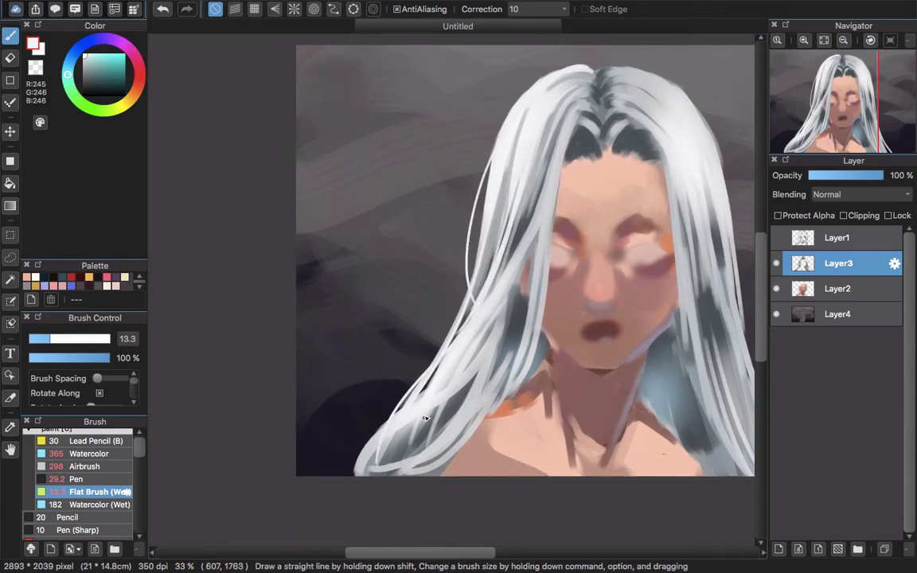
{"action": "scroll", "coordinate": [424, 420], "scroll_direction": "down", "scroll_amount": 2}
{"action": "scroll", "coordinate": [532, 181], "scroll_direction": "up", "scroll_amount": 2}
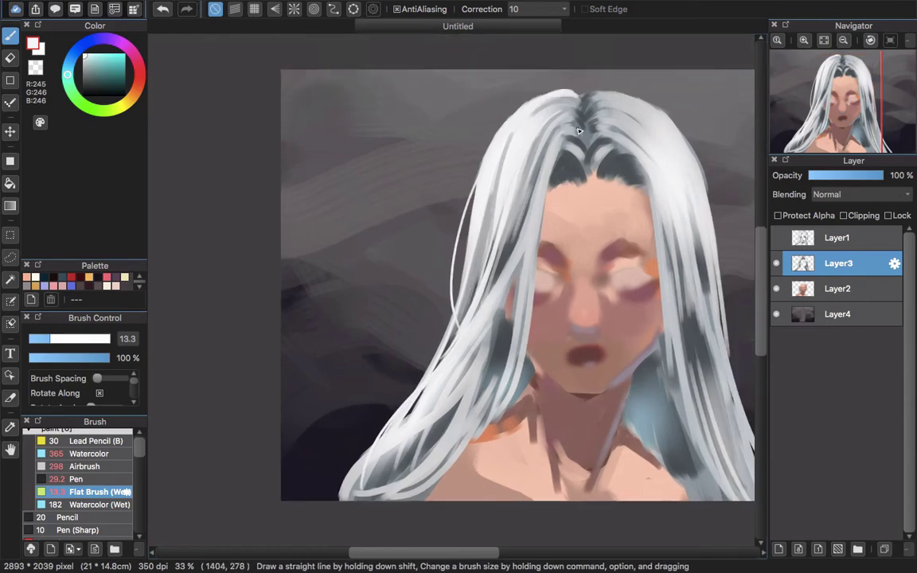
Paint long near-white strands from the parting down the lock framing the left side of the face at brush size 13.3
{"action": "left_click_drag", "start_coordinate": [525, 115], "coordinate": [475, 234]}
{"action": "left_click_drag", "start_coordinate": [504, 121], "coordinate": [401, 416]}
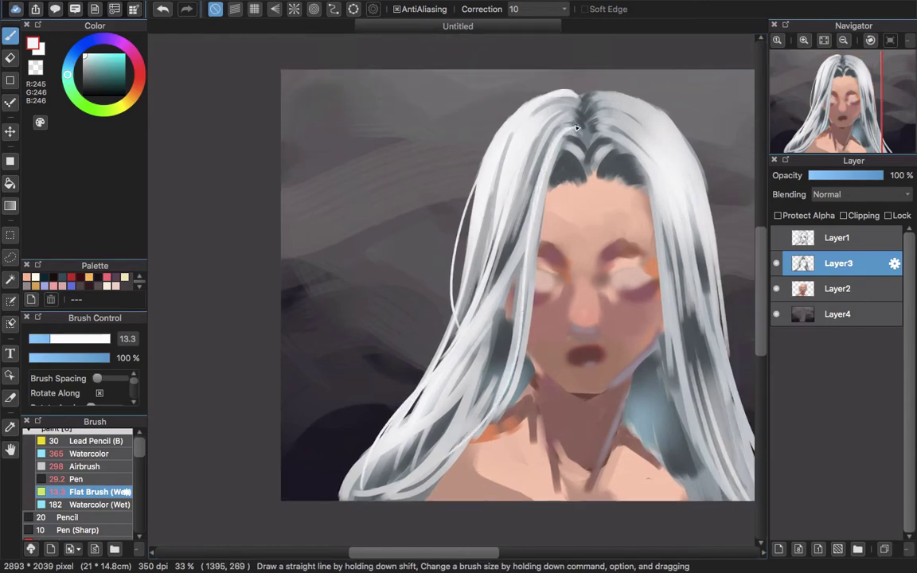
{"action": "mouse_move", "coordinate": [518, 113]}
{"action": "left_mouse_down"}
{"action": "mouse_move", "coordinate": [462, 327]}
{"action": "mouse_move", "coordinate": [389, 427]}
{"action": "left_mouse_up"}
{"action": "scroll", "coordinate": [520, 232], "scroll_direction": "up", "scroll_amount": 2}
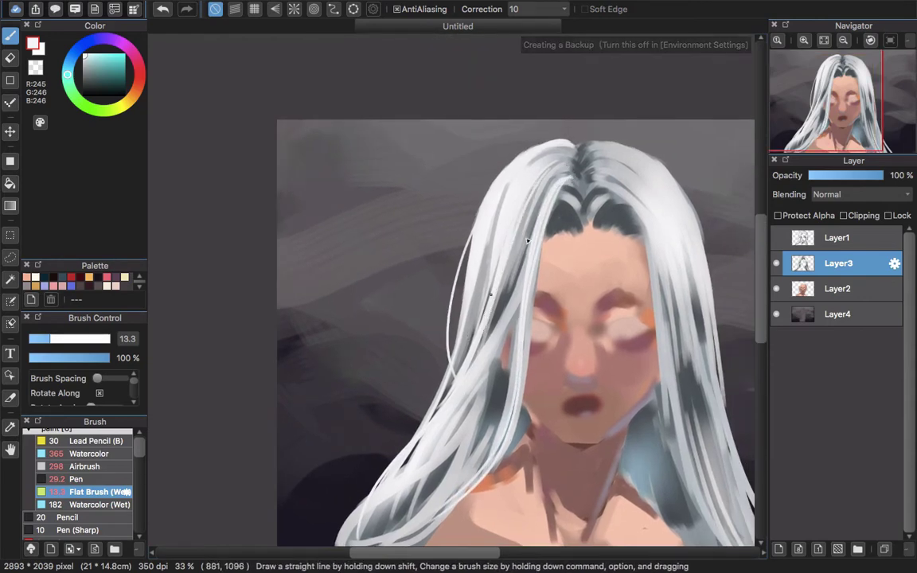
{"action": "scroll", "coordinate": [527, 240], "scroll_direction": "down", "scroll_amount": 3}
{"action": "left_click_drag", "start_coordinate": [501, 203], "coordinate": [339, 434]}
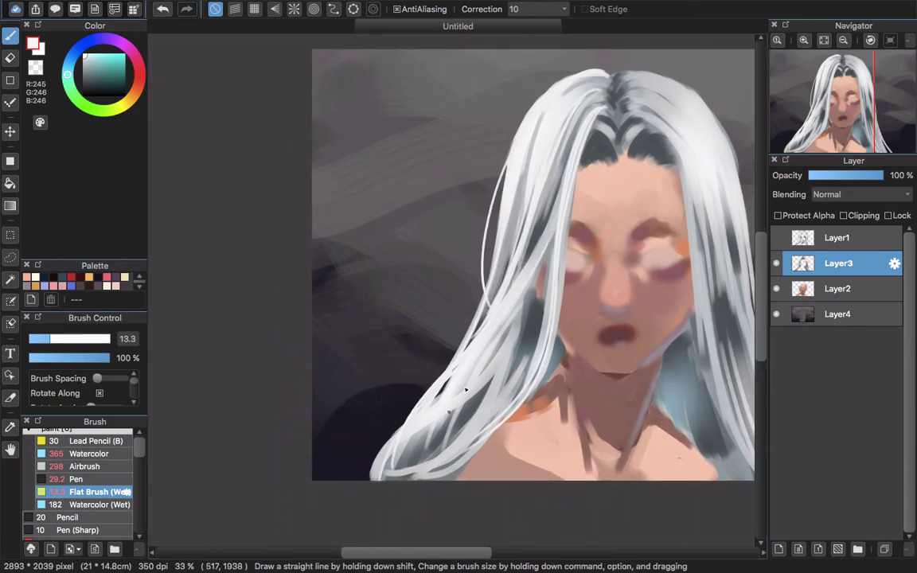
Fill the lower left hair with broader near-white strands, using brush sizes 53 and 23
{"action": "scroll", "coordinate": [466, 390], "scroll_direction": "down", "scroll_amount": 4}
{"action": "scroll", "coordinate": [466, 389], "scroll_direction": "left", "scroll_amount": 2}
{"action": "mouse_move", "coordinate": [454, 368]}
{"action": "left_mouse_down"}
{"action": "mouse_move", "coordinate": [469, 311]}
{"action": "mouse_move", "coordinate": [438, 404]}
{"action": "mouse_move", "coordinate": [451, 352]}
{"action": "mouse_move", "coordinate": [444, 399]}
{"action": "left_mouse_up"}
{"action": "scroll", "coordinate": [446, 366], "scroll_direction": "up", "scroll_amount": 2}
{"action": "scroll", "coordinate": [446, 366], "scroll_direction": "right", "scroll_amount": 2}
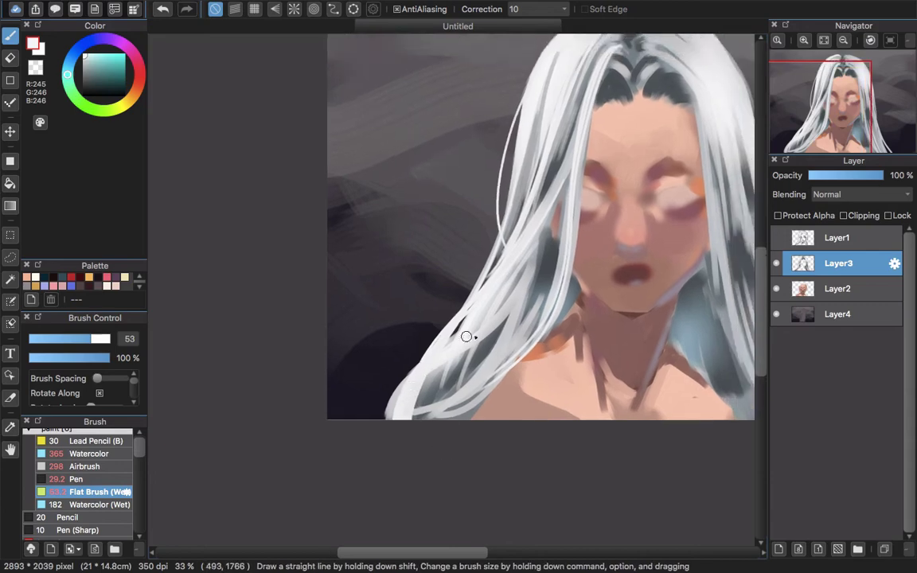
{"action": "left_click_drag", "start_coordinate": [466, 334], "coordinate": [421, 369]}
{"action": "left_click_drag", "start_coordinate": [477, 240], "coordinate": [390, 370]}
{"action": "left_click_drag", "start_coordinate": [464, 276], "coordinate": [399, 371]}
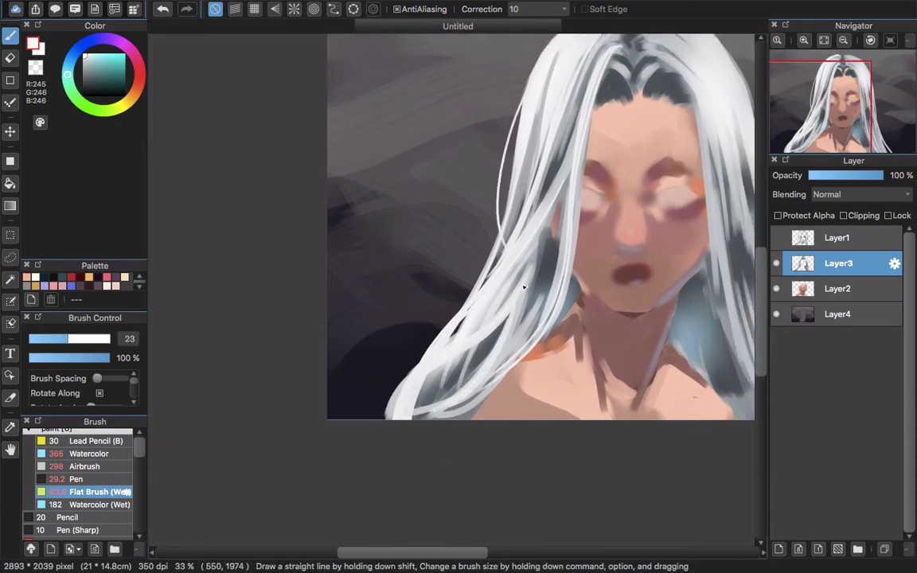
{"action": "left_click_drag", "start_coordinate": [511, 313], "coordinate": [471, 305]}
Paint sampled grey (R134 G140 B142) shadow at the left hair tips and sampled light grey (R220 G224 B226) strands along the lower left lengths
{"action": "left_click", "coordinate": [390, 377], "text": "alt"}
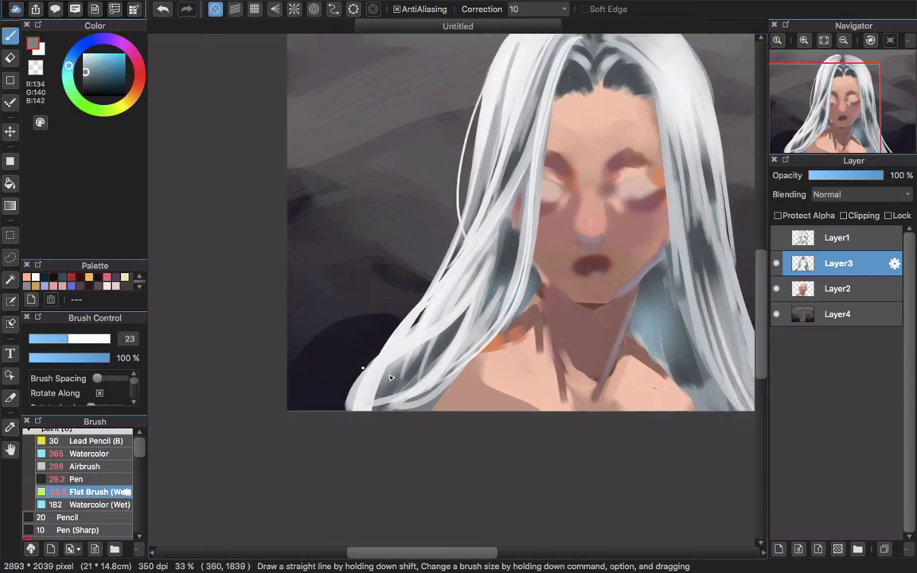
{"action": "mouse_move", "coordinate": [404, 365]}
{"action": "left_mouse_down"}
{"action": "mouse_move", "coordinate": [406, 344]}
{"action": "mouse_move", "coordinate": [347, 411]}
{"action": "left_mouse_up"}
{"action": "left_click", "coordinate": [466, 271], "text": "alt"}
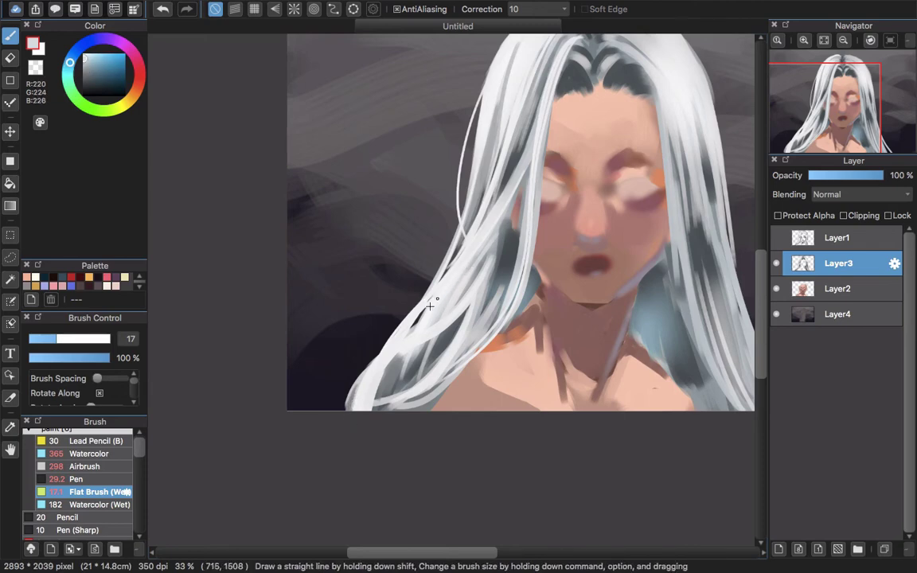
{"action": "left_click_drag", "start_coordinate": [465, 266], "coordinate": [429, 309]}
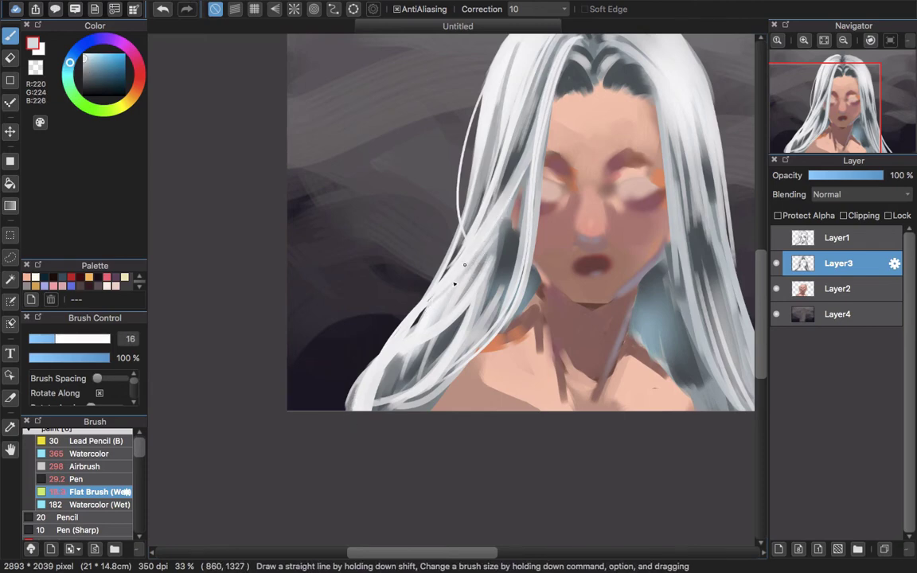
{"action": "scroll", "coordinate": [511, 193], "scroll_direction": "up", "scroll_amount": 5}
{"action": "scroll", "coordinate": [511, 193], "scroll_direction": "right", "scroll_amount": 2}
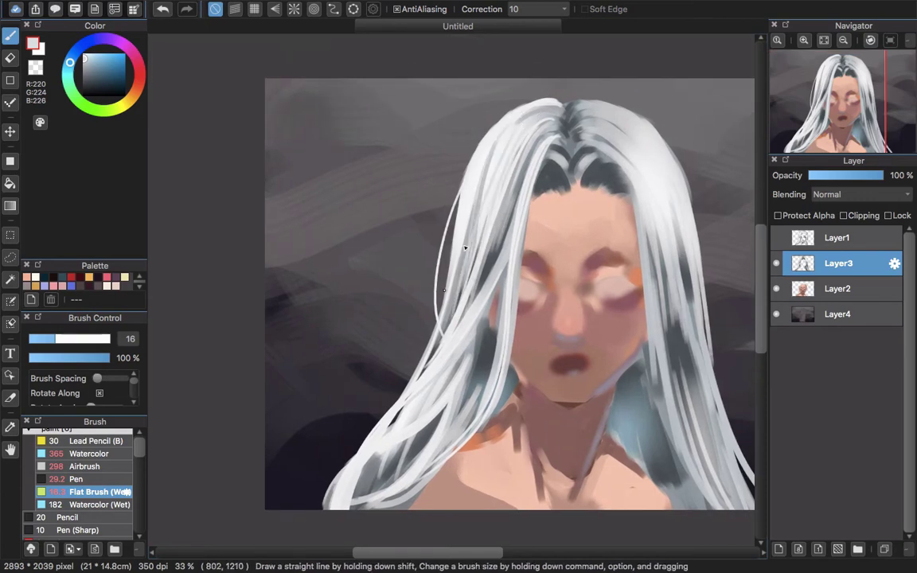
{"action": "mouse_move", "coordinate": [458, 321]}
{"action": "left_mouse_down"}
{"action": "mouse_move", "coordinate": [446, 239]}
{"action": "mouse_move", "coordinate": [435, 313]}
{"action": "mouse_move", "coordinate": [349, 442]}
{"action": "left_mouse_up"}
Sample near-white (R243 G243 B243) and paint long strands down the left hair to the tips with brush size 16
{"action": "left_click", "coordinate": [470, 156], "text": "alt"}
{"action": "scroll", "coordinate": [430, 318], "scroll_direction": "down", "scroll_amount": 3}
{"action": "scroll", "coordinate": [430, 319], "scroll_direction": "left", "scroll_amount": 1}
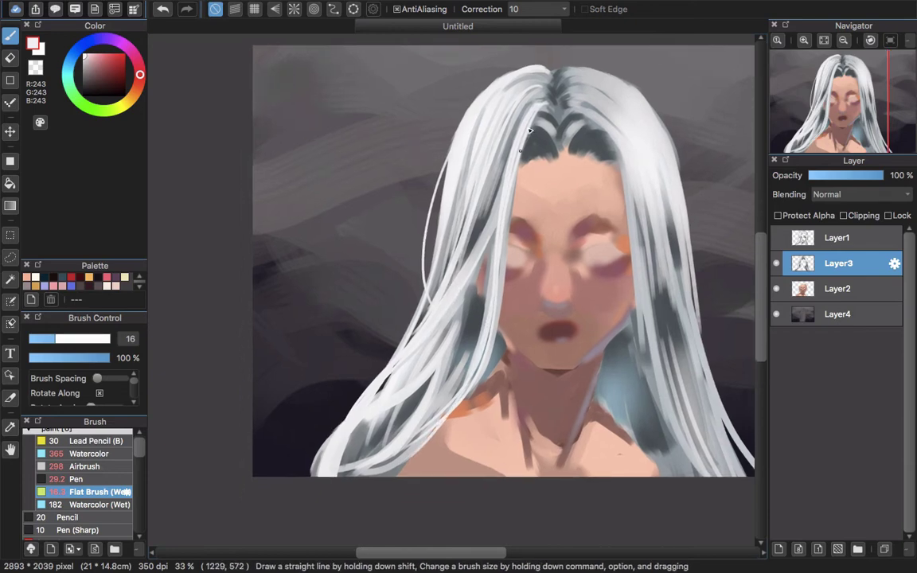
{"action": "left_click_drag", "start_coordinate": [466, 152], "coordinate": [424, 334]}
{"action": "left_click_drag", "start_coordinate": [440, 229], "coordinate": [310, 431]}
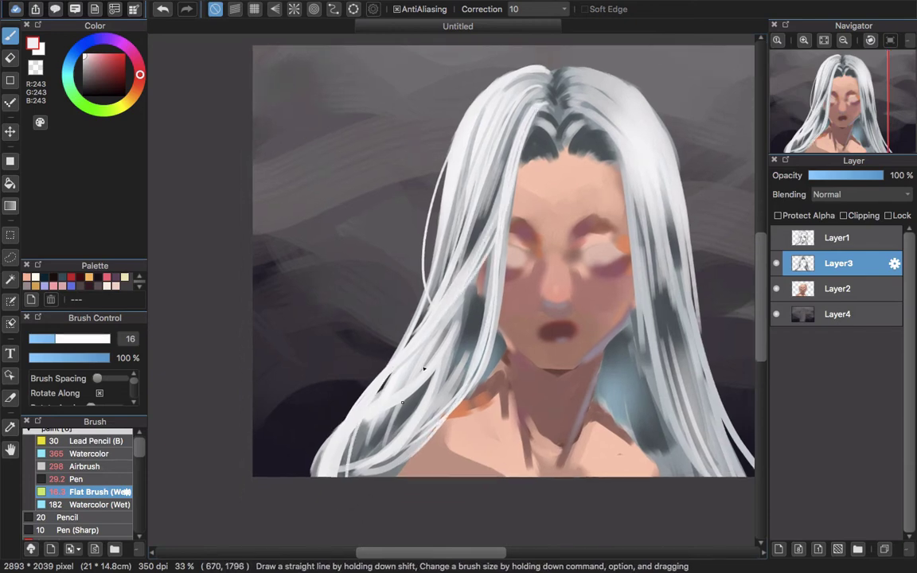
{"action": "scroll", "coordinate": [424, 369], "scroll_direction": "down", "scroll_amount": 2}
{"action": "scroll", "coordinate": [425, 369], "scroll_direction": "left", "scroll_amount": 1}
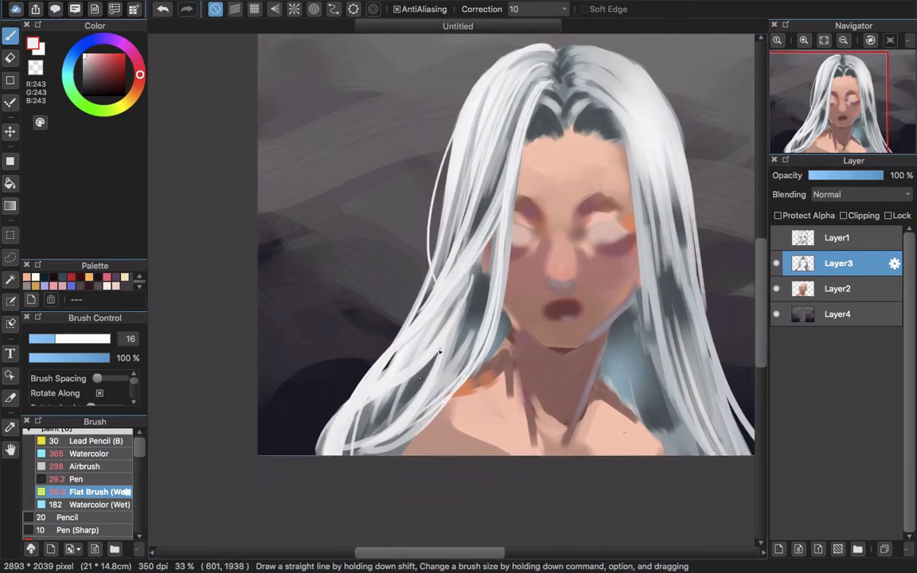
{"action": "mouse_move", "coordinate": [446, 335]}
{"action": "left_mouse_down"}
{"action": "mouse_move", "coordinate": [390, 389]}
{"action": "mouse_move", "coordinate": [382, 451]}
{"action": "left_mouse_up"}
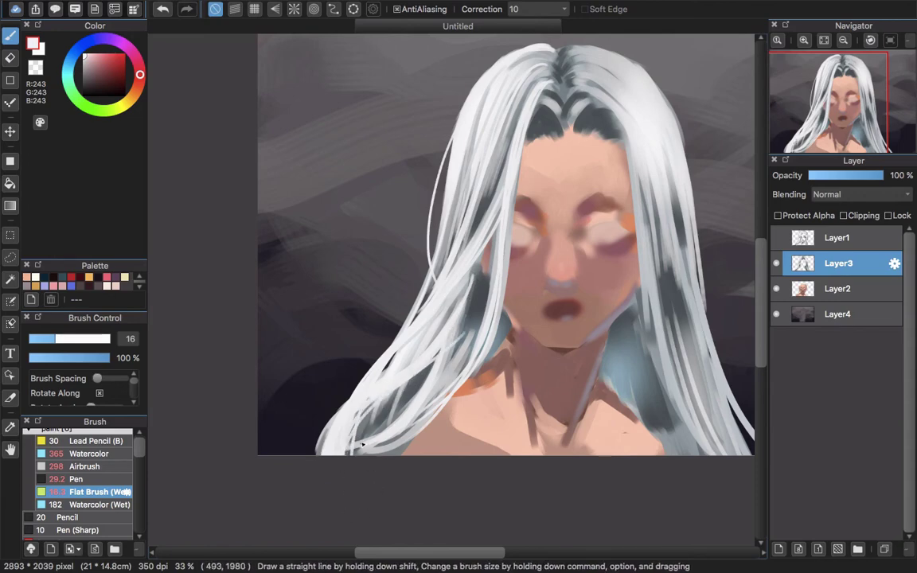
Try a size 14.8 near-white stroke beside the parting, undo it, and paint highlight strands over the right crown
{"action": "scroll", "coordinate": [362, 446], "scroll_direction": "up", "scroll_amount": 7}
{"action": "scroll", "coordinate": [362, 446], "scroll_direction": "right", "scroll_amount": 9}
{"action": "mouse_move", "coordinate": [476, 159]}
{"action": "left_mouse_down"}
{"action": "mouse_move", "coordinate": [507, 170]}
{"action": "mouse_move", "coordinate": [467, 161]}
{"action": "left_mouse_up"}
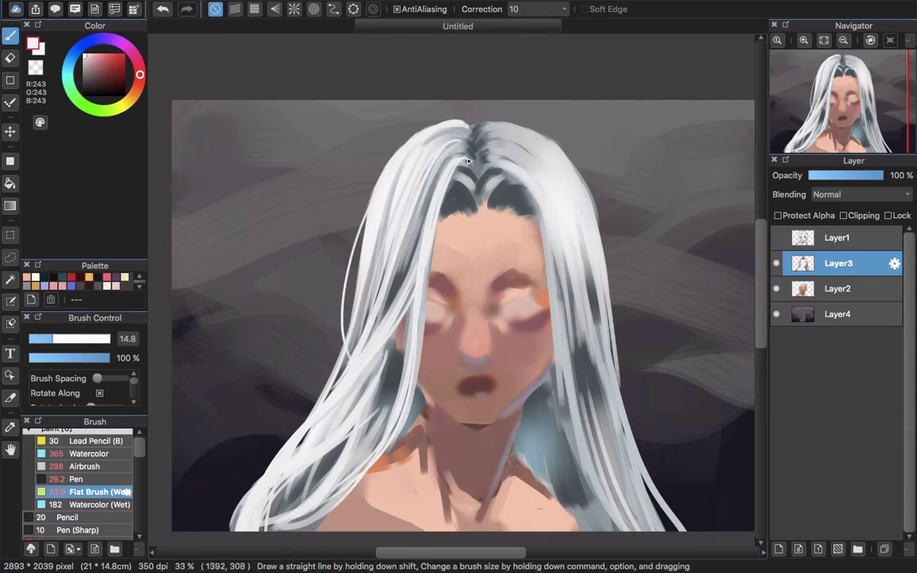
{"action": "key", "text": "super+z"}
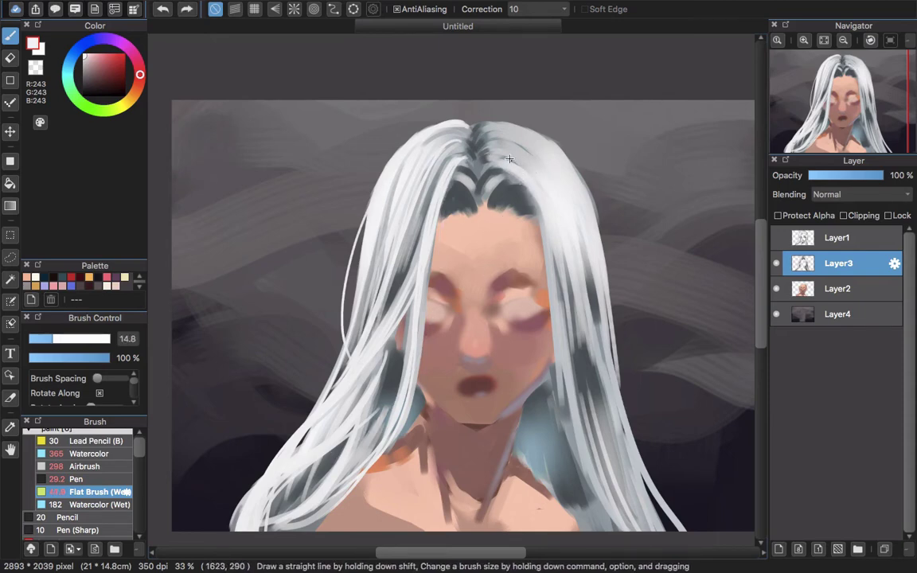
{"action": "mouse_move", "coordinate": [495, 130]}
{"action": "left_mouse_down"}
{"action": "mouse_move", "coordinate": [571, 194]}
{"action": "mouse_move", "coordinate": [542, 200]}
{"action": "mouse_move", "coordinate": [518, 172]}
{"action": "left_mouse_up"}
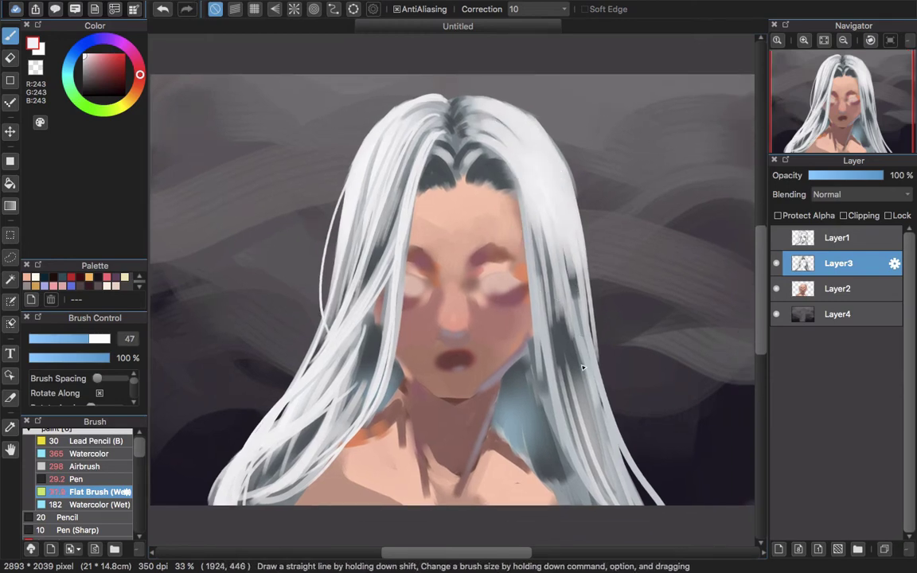
Paint long near-white strands down the right hair from the crown to the tips, reducing the brush from 47 to 30
{"action": "left_click_drag", "start_coordinate": [582, 368], "coordinate": [522, 269]}
{"action": "mouse_move", "coordinate": [608, 455]}
{"action": "left_mouse_down"}
{"action": "mouse_move", "coordinate": [497, 131]}
{"action": "mouse_move", "coordinate": [610, 430]}
{"action": "left_mouse_up"}
{"action": "left_click_drag", "start_coordinate": [471, 148], "coordinate": [538, 383]}
{"action": "key", "text": "super+z"}
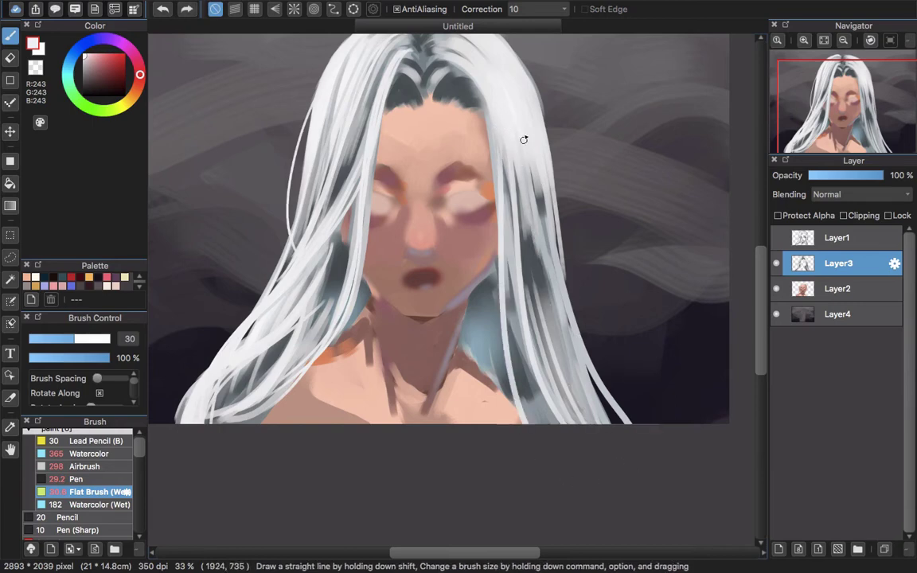
{"action": "left_click_drag", "start_coordinate": [473, 153], "coordinate": [538, 382]}
{"action": "mouse_move", "coordinate": [506, 255]}
{"action": "left_mouse_down"}
{"action": "mouse_move", "coordinate": [527, 311]}
{"action": "mouse_move", "coordinate": [571, 264]}
{"action": "left_mouse_up"}
Sample grey (R154 G163 B167), paint shadow strands in the left hair beside the neck, redoing one stroke, and sample a darker grey (R140 G148 B150)
{"action": "left_click", "coordinate": [403, 303], "text": "alt"}
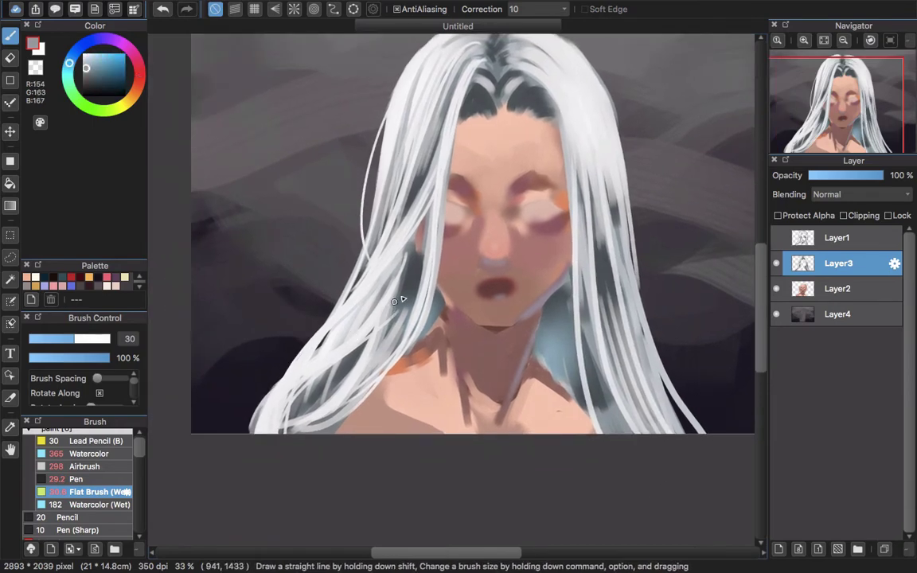
{"action": "left_click_drag", "start_coordinate": [387, 313], "coordinate": [358, 275]}
{"action": "key", "text": "super+z"}
{"action": "mouse_move", "coordinate": [387, 311]}
{"action": "left_mouse_down"}
{"action": "mouse_move", "coordinate": [360, 235]}
{"action": "mouse_move", "coordinate": [344, 292]}
{"action": "left_mouse_up"}
{"action": "left_click", "coordinate": [383, 293], "text": "alt"}
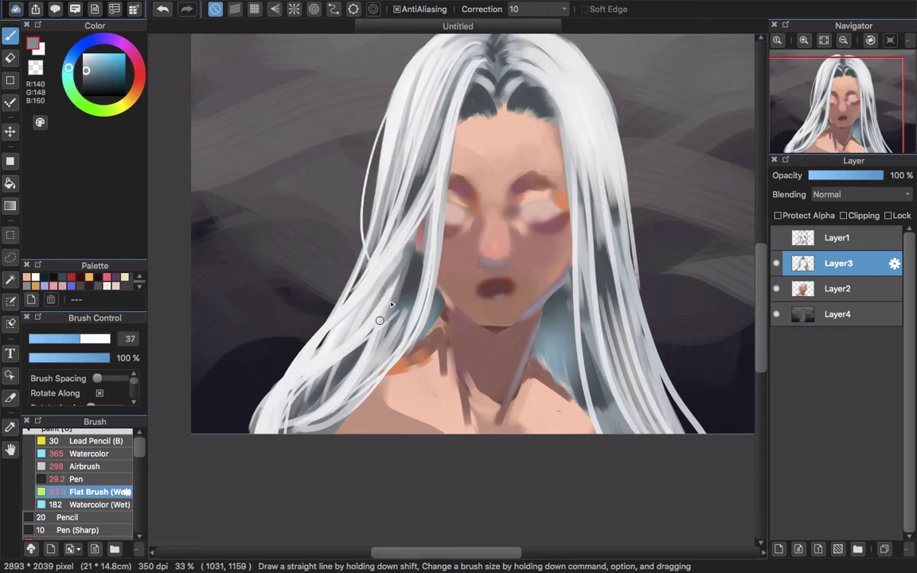
{"action": "left_click", "coordinate": [112, 517]}
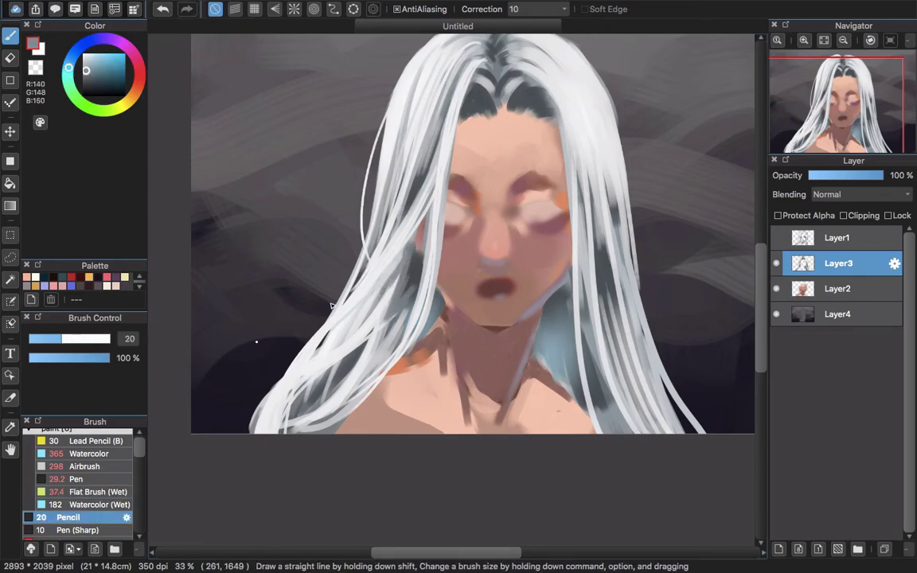
{"action": "left_click_drag", "start_coordinate": [405, 292], "coordinate": [406, 278]}
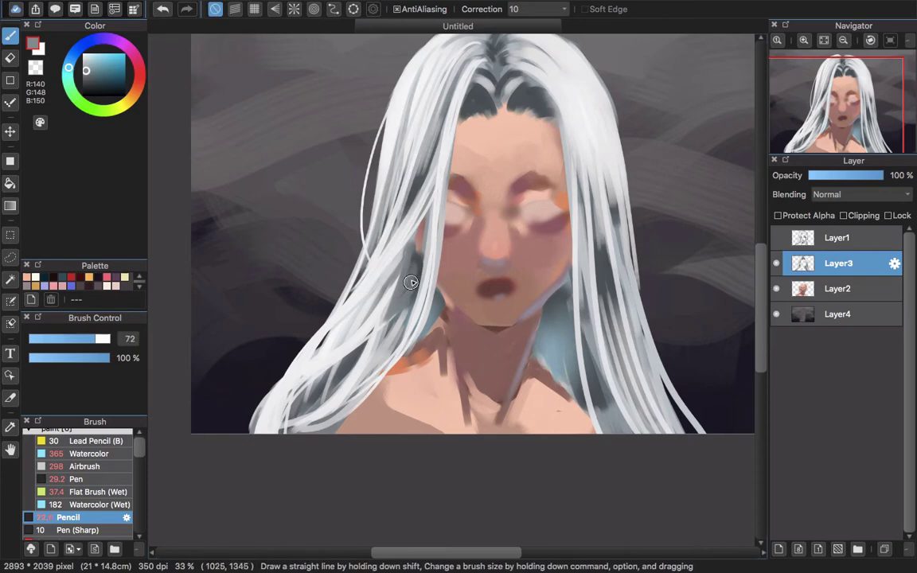
{"action": "key", "text": "super+z"}
Blend grey (R140 G148 B150) shading into the left hair beside the neck and near the tips with Watercolor (Wet), sizes 62 to 154
{"action": "key", "text": "b"}
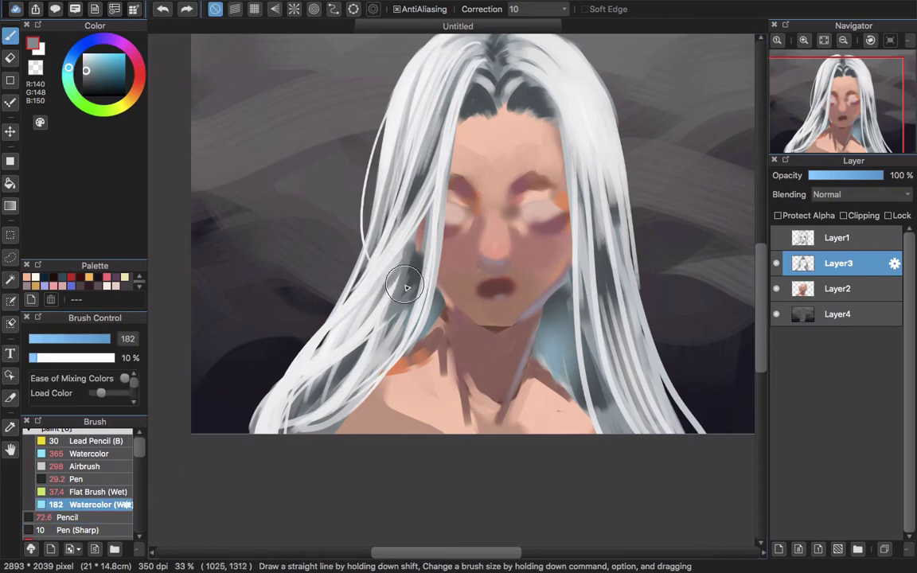
{"action": "left_click_drag", "start_coordinate": [406, 292], "coordinate": [414, 267]}
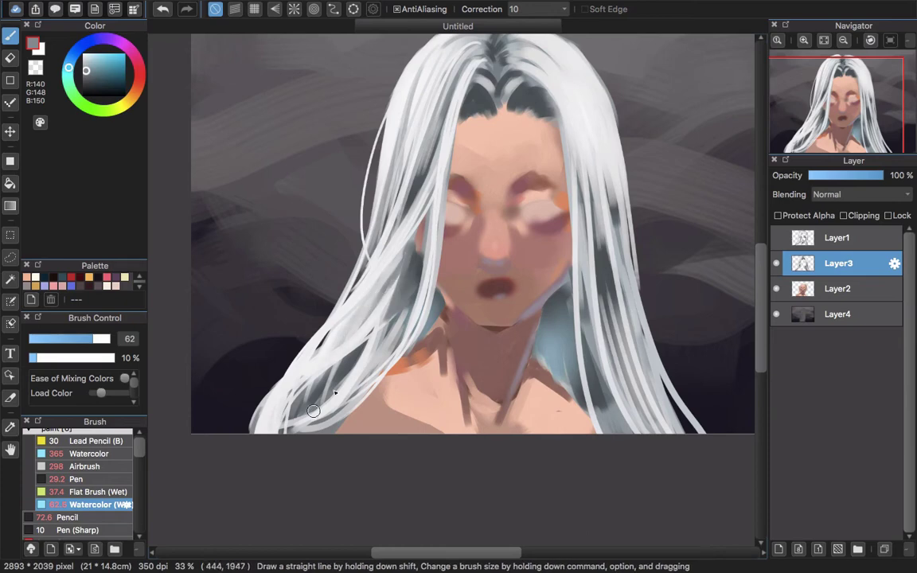
{"action": "mouse_move", "coordinate": [343, 365]}
{"action": "left_mouse_down"}
{"action": "mouse_move", "coordinate": [295, 358]}
{"action": "mouse_move", "coordinate": [303, 342]}
{"action": "left_mouse_up"}
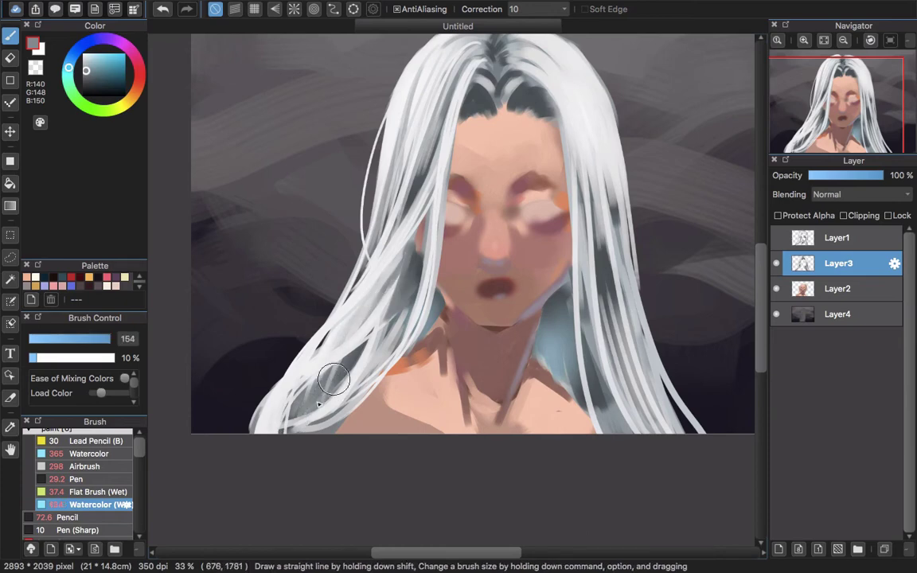
{"action": "left_click_drag", "start_coordinate": [350, 302], "coordinate": [404, 323], "text": "alt+super"}
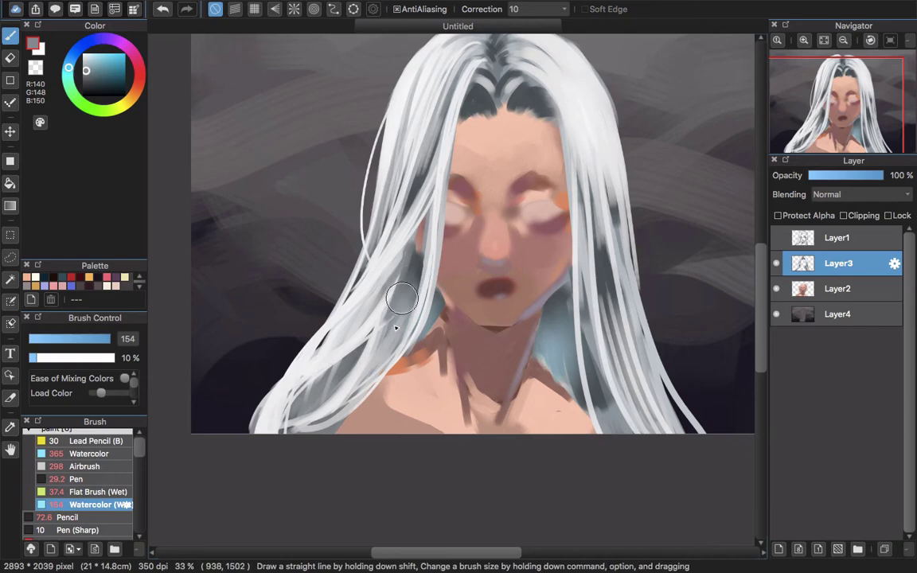
Blend grey shading over the right hair with Watercolor (Wet) at size 154, then darker grey (R120 G132 B136) around the parting at size 75
{"action": "scroll", "coordinate": [431, 353], "scroll_direction": "right", "scroll_amount": 4}
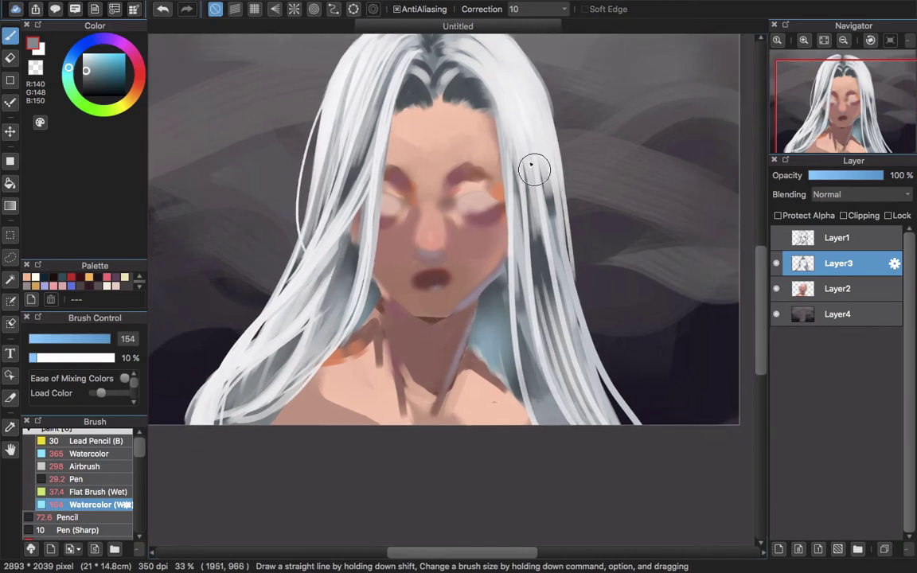
{"action": "left_click_drag", "start_coordinate": [536, 175], "coordinate": [548, 296]}
{"action": "scroll", "coordinate": [549, 254], "scroll_direction": "up", "scroll_amount": 5}
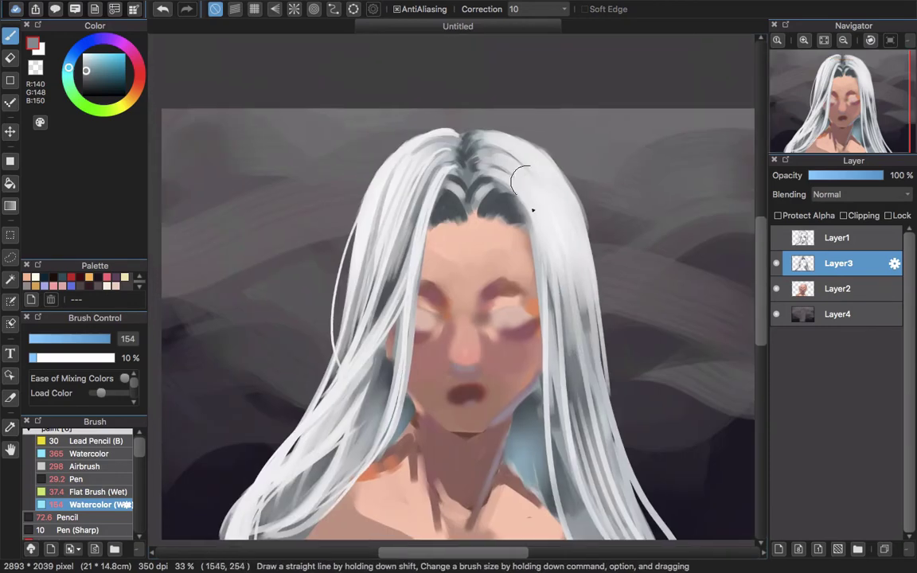
{"action": "mouse_move", "coordinate": [485, 168]}
{"action": "left_mouse_down", "text": "alt+super"}
{"action": "mouse_move", "coordinate": [466, 169]}
{"action": "mouse_move", "coordinate": [460, 180]}
{"action": "left_mouse_up", "text": "alt+super"}
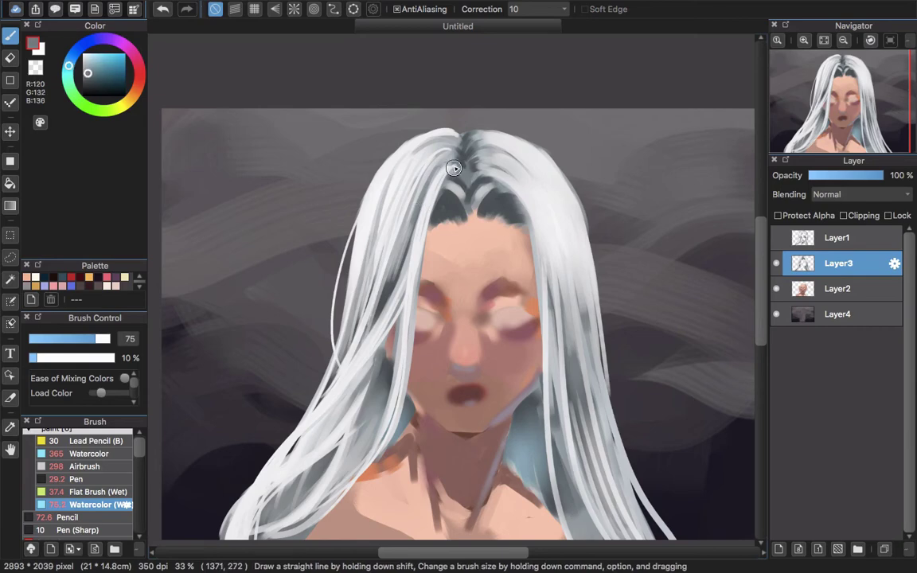
{"action": "scroll", "coordinate": [399, 123], "scroll_direction": "up", "scroll_amount": 2}
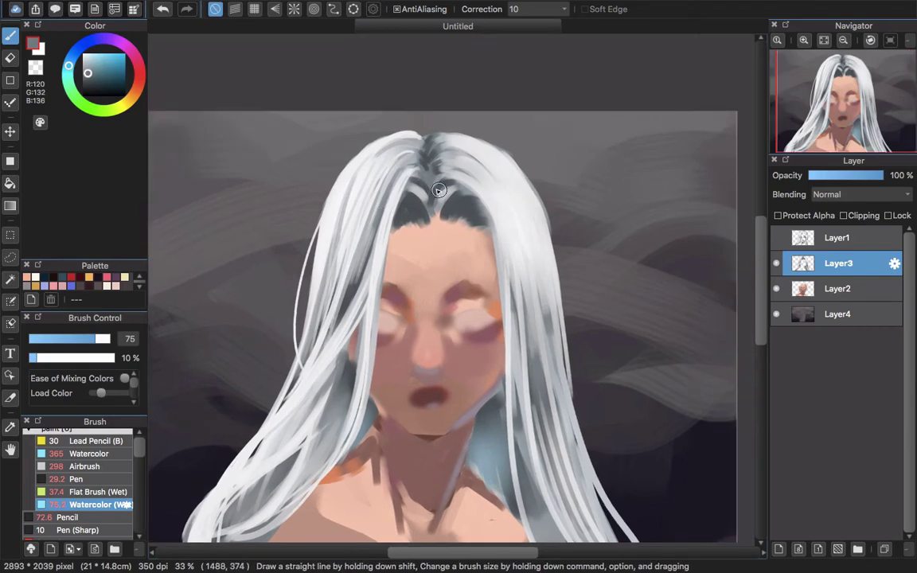
Paint fine strands across the left hairline beside the parting with the size 11.9 Flat Brush (Wet), sampling grey (R136 G143 B145) and dark grey (R79 G87 B90)
{"action": "scroll", "coordinate": [390, 171], "scroll_direction": "up", "scroll_amount": 3}
{"action": "left_click", "coordinate": [438, 261], "text": "alt"}
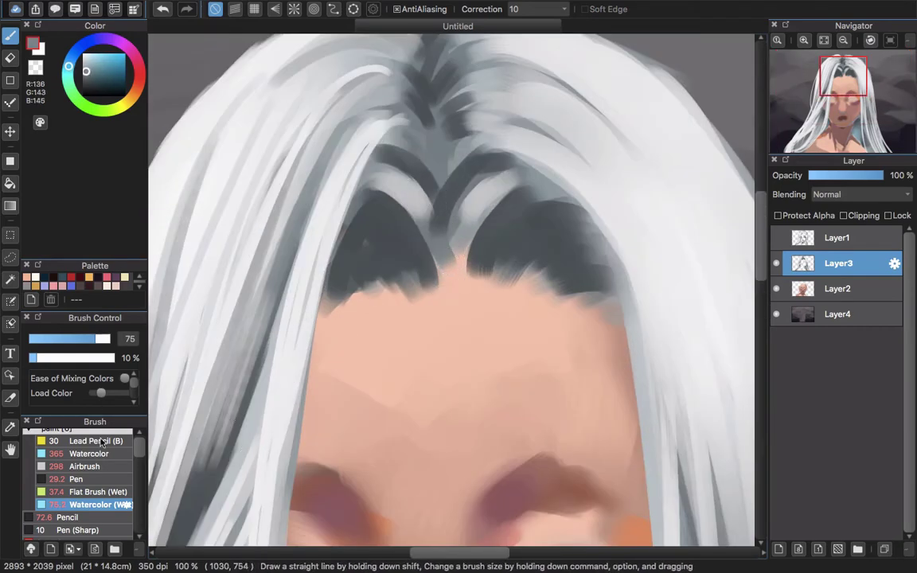
{"action": "left_click", "coordinate": [94, 492]}
{"action": "left_click_drag", "start_coordinate": [422, 240], "coordinate": [375, 201], "text": "alt+super"}
{"action": "mouse_move", "coordinate": [335, 231]}
{"action": "left_mouse_down"}
{"action": "mouse_move", "coordinate": [381, 198]}
{"action": "mouse_move", "coordinate": [385, 254]}
{"action": "left_mouse_up"}
{"action": "left_click", "coordinate": [388, 203], "text": "alt"}
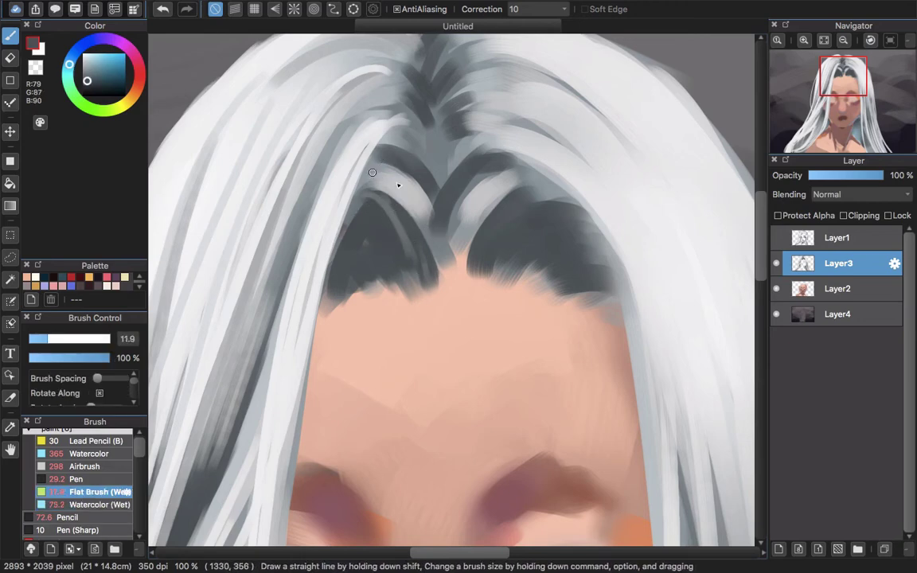
{"action": "mouse_move", "coordinate": [372, 172]}
{"action": "left_mouse_down"}
{"action": "mouse_move", "coordinate": [399, 243]}
{"action": "mouse_move", "coordinate": [393, 195]}
{"action": "left_mouse_up"}
{"action": "scroll", "coordinate": [438, 181], "scroll_direction": "up", "scroll_amount": 3}
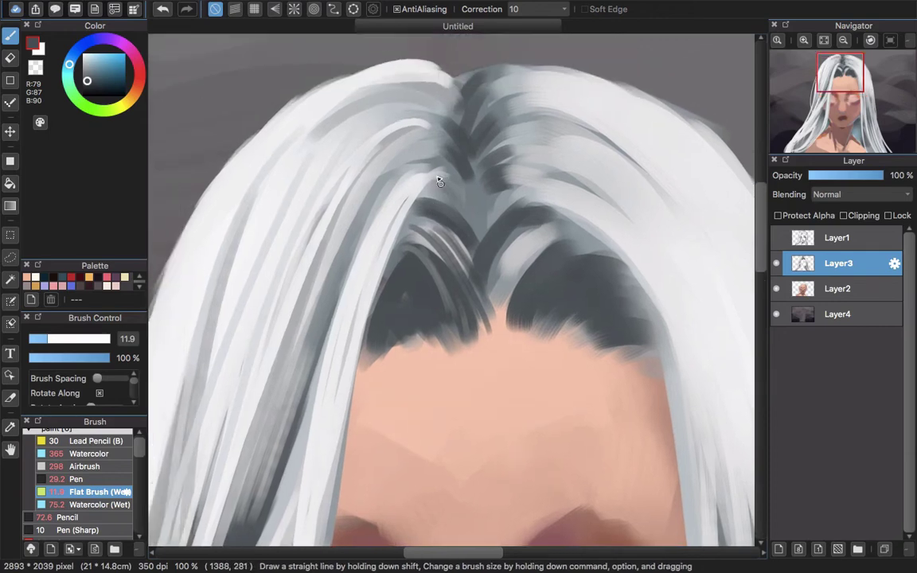
Paint fine strands left of the parting with dark grey (R79 G87 B90) and sampled light grey (R177 G186 B189), Flat Brush (Wet) at size 11.9
{"action": "left_click_drag", "start_coordinate": [398, 159], "coordinate": [426, 203]}
{"action": "left_click_drag", "start_coordinate": [395, 136], "coordinate": [429, 184]}
{"action": "left_click", "coordinate": [419, 144], "text": "alt"}
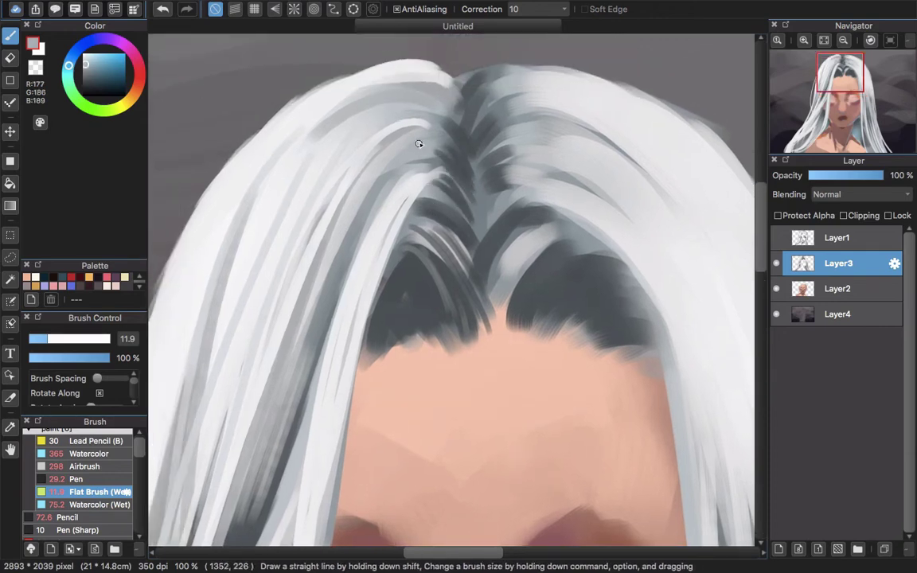
{"action": "mouse_move", "coordinate": [381, 132]}
{"action": "left_mouse_down"}
{"action": "mouse_move", "coordinate": [418, 163]}
{"action": "mouse_move", "coordinate": [422, 155]}
{"action": "left_mouse_up"}
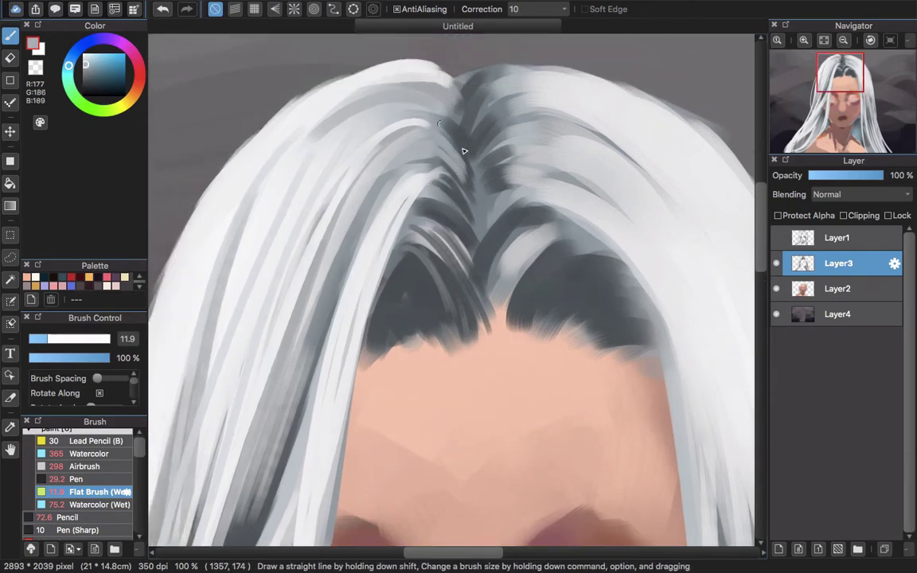
{"action": "mouse_move", "coordinate": [382, 100]}
{"action": "left_mouse_down"}
{"action": "mouse_move", "coordinate": [418, 136]}
{"action": "mouse_move", "coordinate": [417, 127]}
{"action": "left_mouse_up"}
{"action": "left_click_drag", "start_coordinate": [386, 81], "coordinate": [415, 108]}
Sample near-white (R240 G241 B241) and paint highlight strands over the left crown with the size 11.9 Flat Brush (Wet)
{"action": "scroll", "coordinate": [455, 143], "scroll_direction": "up", "scroll_amount": 3}
{"action": "scroll", "coordinate": [455, 143], "scroll_direction": "left", "scroll_amount": 3}
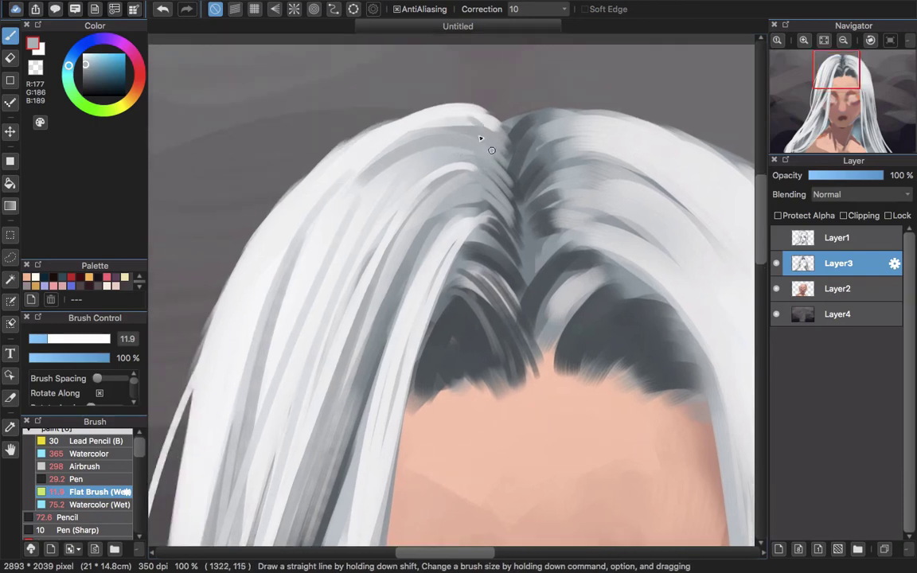
{"action": "left_click", "coordinate": [469, 98], "text": "alt"}
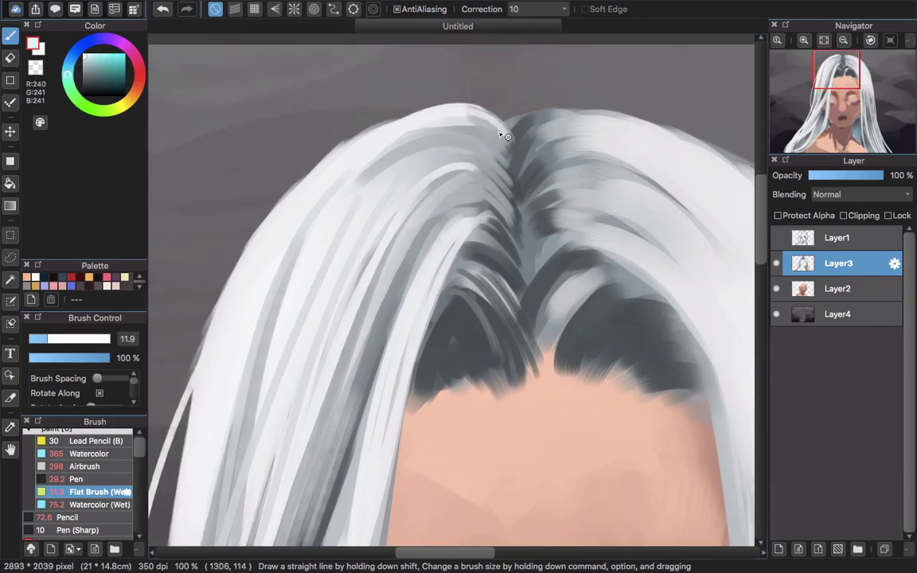
{"action": "left_click_drag", "start_coordinate": [422, 105], "coordinate": [451, 130]}
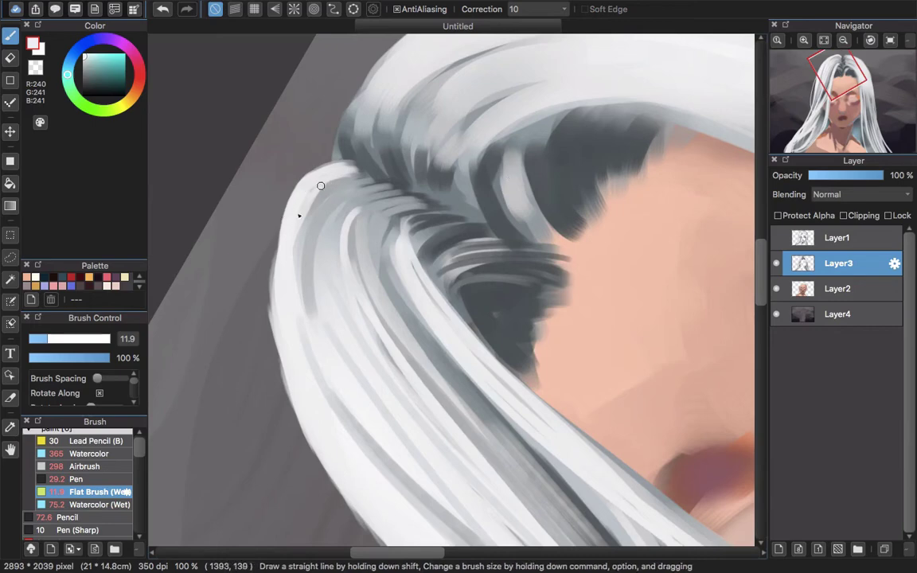
{"action": "mouse_move", "coordinate": [321, 185]}
{"action": "left_mouse_down"}
{"action": "mouse_move", "coordinate": [334, 213]}
{"action": "mouse_move", "coordinate": [330, 203]}
{"action": "mouse_move", "coordinate": [342, 206]}
{"action": "mouse_move", "coordinate": [326, 229]}
{"action": "left_mouse_up"}
{"action": "left_click_drag", "start_coordinate": [299, 171], "coordinate": [280, 251]}
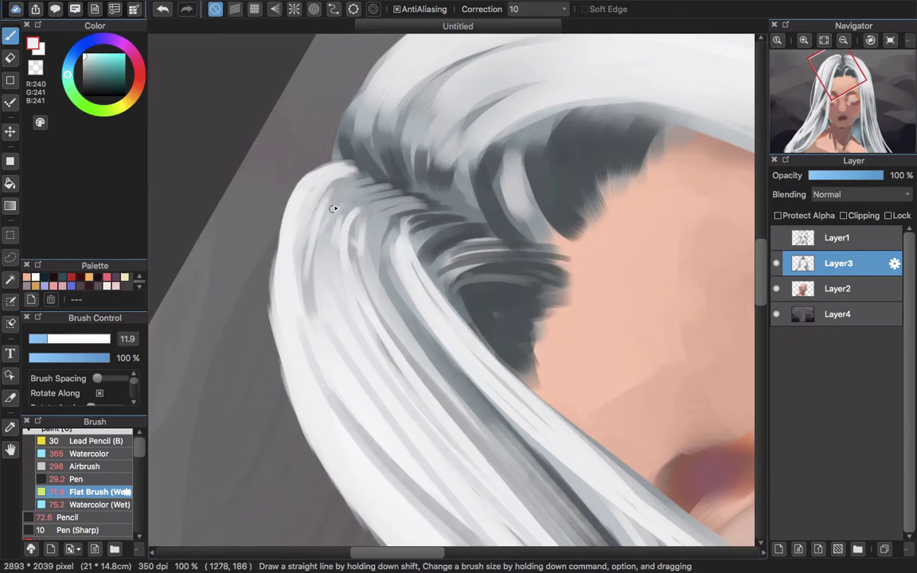
{"action": "left_click_drag", "start_coordinate": [327, 229], "coordinate": [338, 247]}
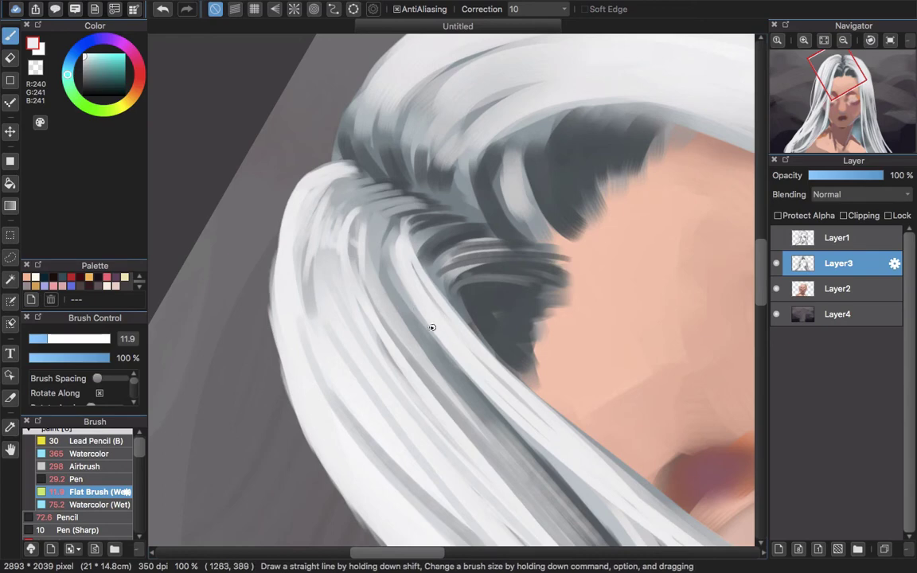
{"action": "scroll", "coordinate": [440, 344], "scroll_direction": "down", "scroll_amount": 5}
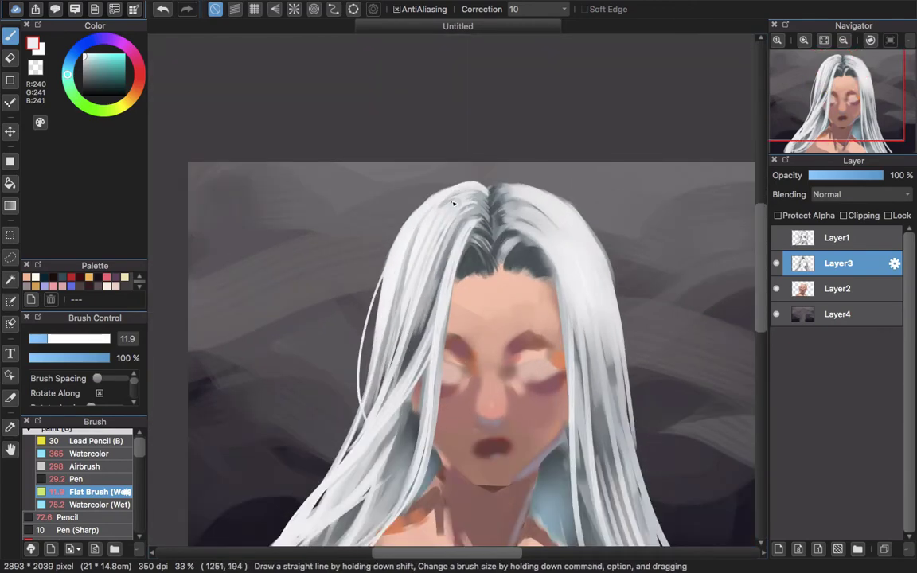
{"action": "scroll", "coordinate": [453, 204], "scroll_direction": "up", "scroll_amount": 3}
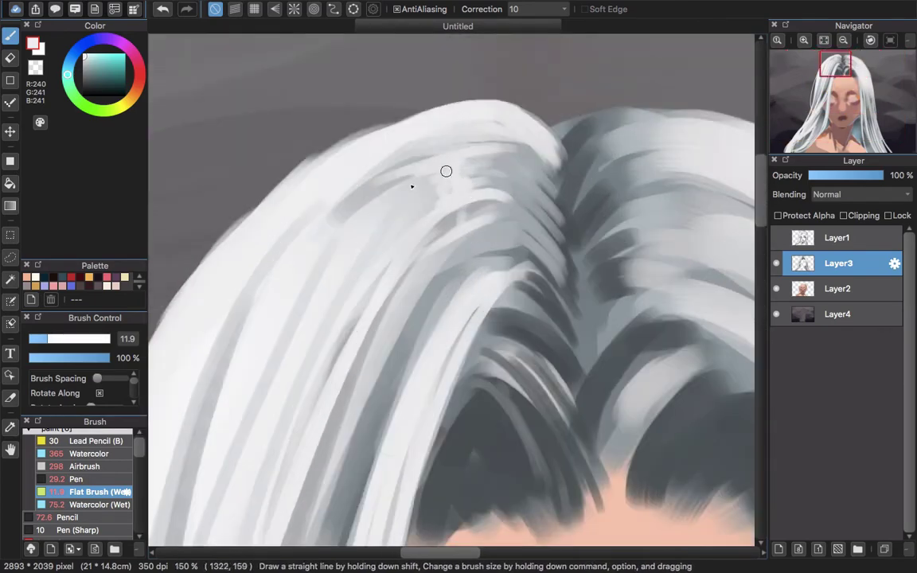
{"action": "left_click_drag", "start_coordinate": [355, 194], "coordinate": [390, 164]}
Blend the near-white strands across the left crown and around the parting with Watercolor (Wet) at size 75
{"action": "left_click", "coordinate": [96, 506]}
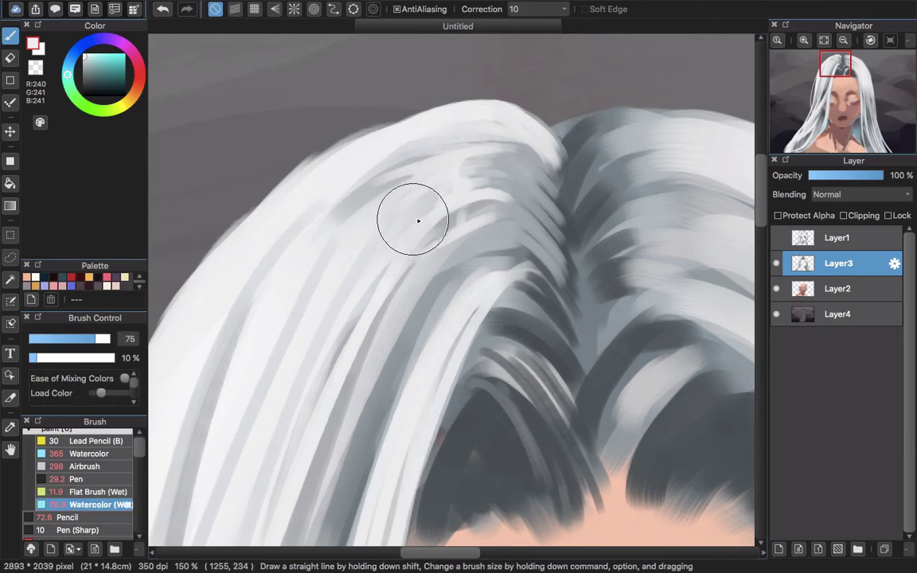
{"action": "mouse_move", "coordinate": [416, 215]}
{"action": "left_mouse_down"}
{"action": "mouse_move", "coordinate": [460, 175]}
{"action": "mouse_move", "coordinate": [441, 179]}
{"action": "mouse_move", "coordinate": [508, 173]}
{"action": "mouse_move", "coordinate": [528, 158]}
{"action": "left_mouse_up"}
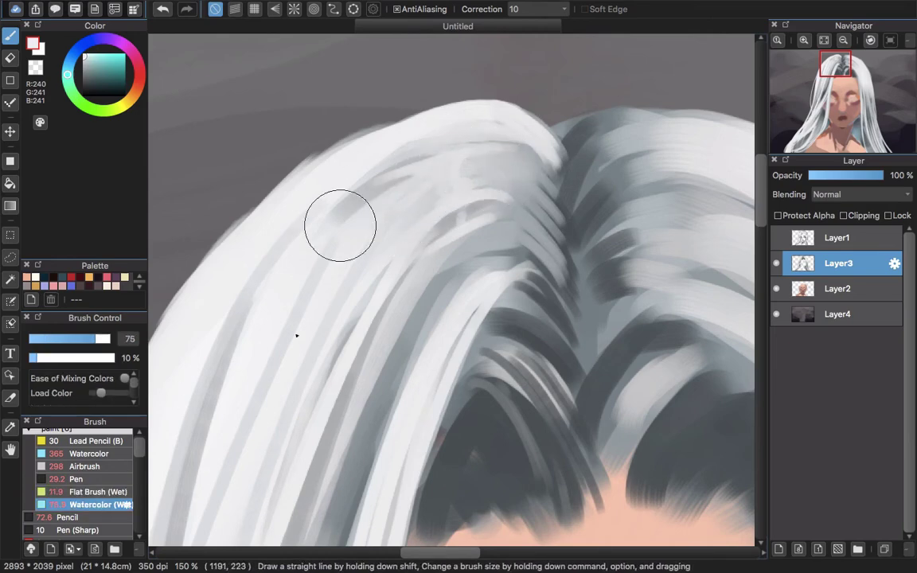
{"action": "mouse_move", "coordinate": [430, 257]}
{"action": "left_mouse_down"}
{"action": "mouse_move", "coordinate": [464, 246]}
{"action": "mouse_move", "coordinate": [493, 219]}
{"action": "mouse_move", "coordinate": [502, 173]}
{"action": "mouse_move", "coordinate": [552, 306]}
{"action": "left_mouse_up"}
{"action": "key", "text": "super+minus"}
{"action": "key", "text": "super+minus"}
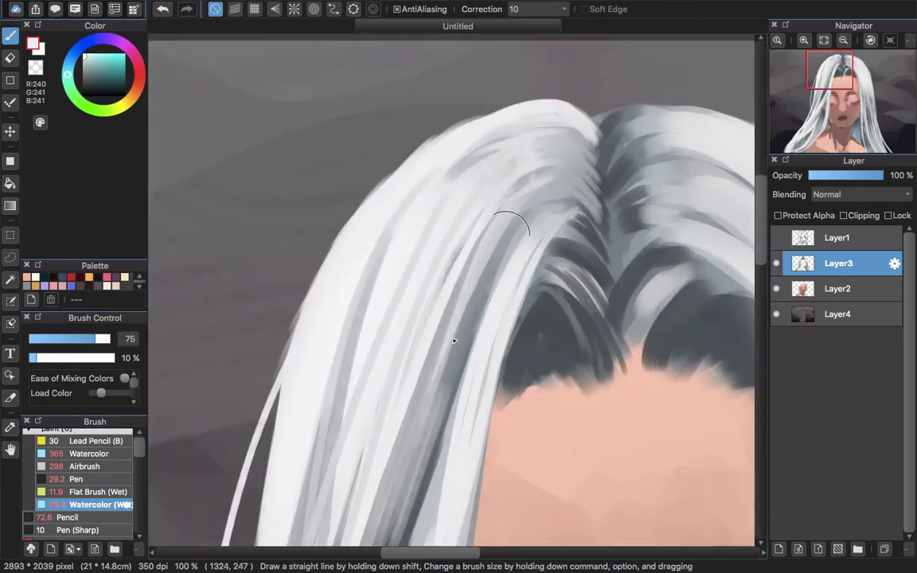
{"action": "scroll", "coordinate": [446, 286], "scroll_direction": "down", "scroll_amount": 5}
{"action": "scroll", "coordinate": [446, 287], "scroll_direction": "right", "scroll_amount": 4}
{"action": "mouse_move", "coordinate": [529, 223]}
{"action": "left_mouse_down"}
{"action": "mouse_move", "coordinate": [497, 205]}
{"action": "mouse_move", "coordinate": [533, 229]}
{"action": "mouse_move", "coordinate": [488, 250]}
{"action": "mouse_move", "coordinate": [495, 266]}
{"action": "mouse_move", "coordinate": [452, 293]}
{"action": "mouse_move", "coordinate": [479, 255]}
{"action": "left_mouse_up"}
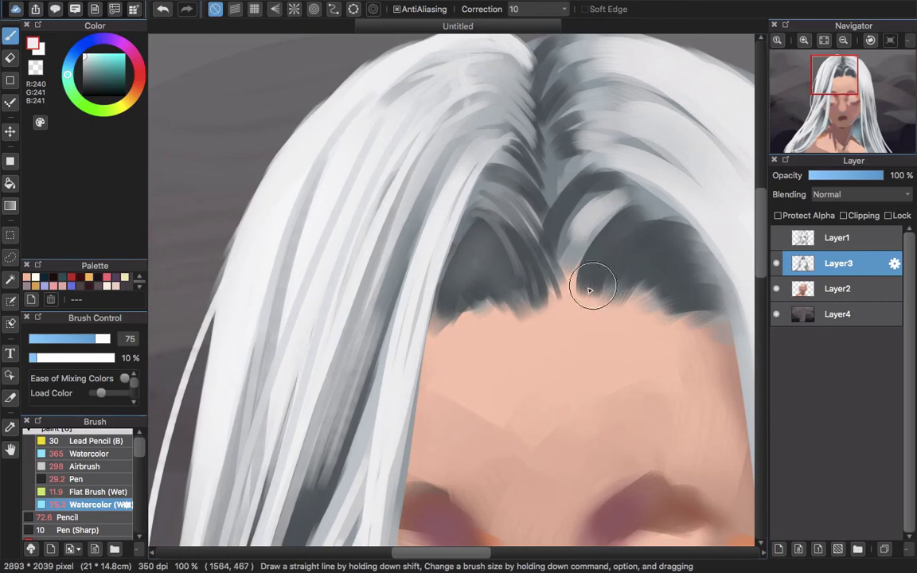
{"action": "mouse_move", "coordinate": [535, 258]}
{"action": "left_mouse_down"}
{"action": "mouse_move", "coordinate": [557, 208]}
{"action": "mouse_move", "coordinate": [605, 187]}
{"action": "left_mouse_up"}
Sample dark grey (R81 G89 B92) from the right hairline and blend it along the parting with Watercolor (Wet)
{"action": "left_click", "coordinate": [637, 235], "text": "alt"}
{"action": "mouse_move", "coordinate": [649, 235]}
{"action": "left_mouse_down"}
{"action": "mouse_move", "coordinate": [589, 209]}
{"action": "mouse_move", "coordinate": [562, 239]}
{"action": "mouse_move", "coordinate": [542, 211]}
{"action": "mouse_move", "coordinate": [555, 225]}
{"action": "mouse_move", "coordinate": [598, 194]}
{"action": "mouse_move", "coordinate": [557, 148]}
{"action": "mouse_move", "coordinate": [587, 82]}
{"action": "mouse_move", "coordinate": [561, 87]}
{"action": "mouse_move", "coordinate": [551, 155]}
{"action": "mouse_move", "coordinate": [496, 150]}
{"action": "mouse_move", "coordinate": [495, 129]}
{"action": "mouse_move", "coordinate": [532, 270]}
{"action": "left_mouse_up"}
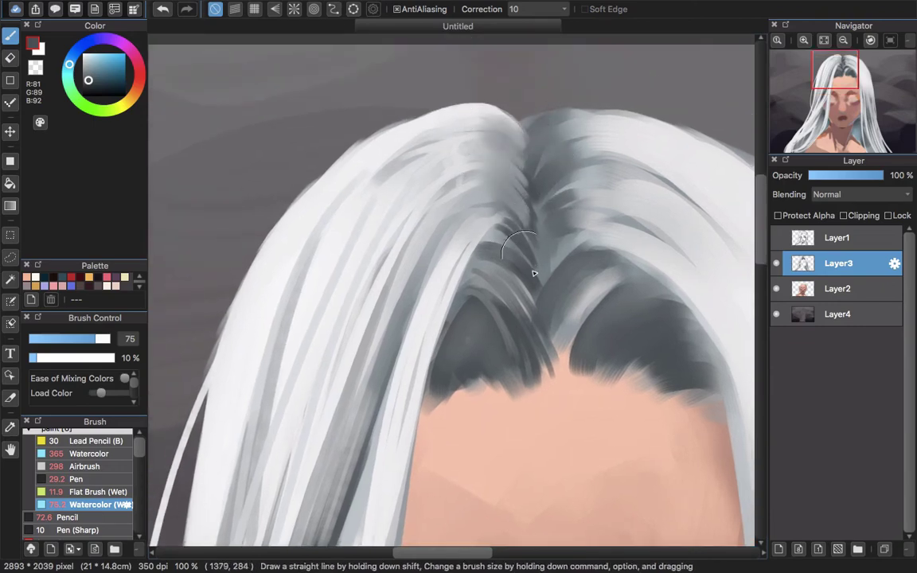
{"action": "scroll", "coordinate": [580, 307], "scroll_direction": "down", "scroll_amount": 3}
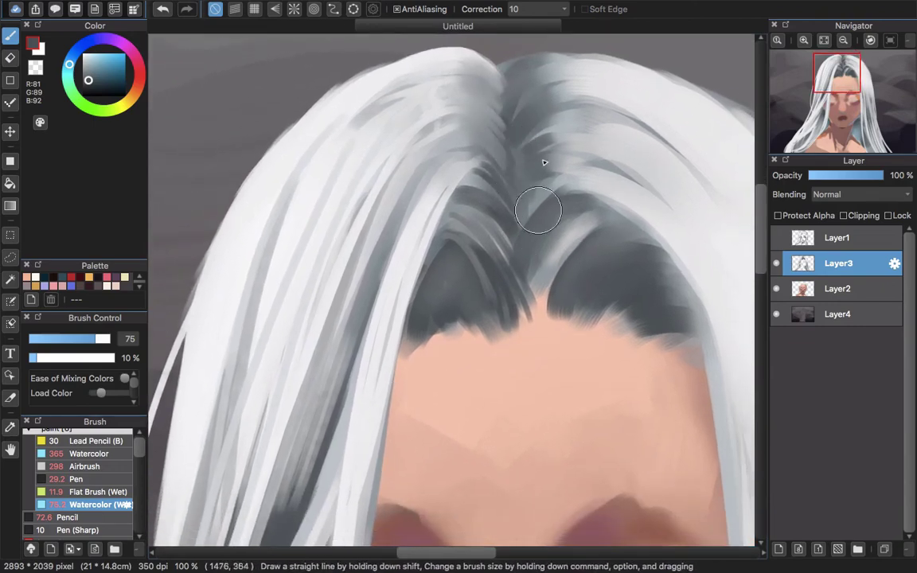
Paint fine light grey (R214 G216 B218) strands around the parting and hairline with Flat Brush (Wet), sizes 5.1 and 8.1
{"action": "scroll", "coordinate": [542, 204], "scroll_direction": "up", "scroll_amount": 2}
{"action": "left_click", "coordinate": [96, 492]}
{"action": "left_click", "coordinate": [568, 104], "text": "alt"}
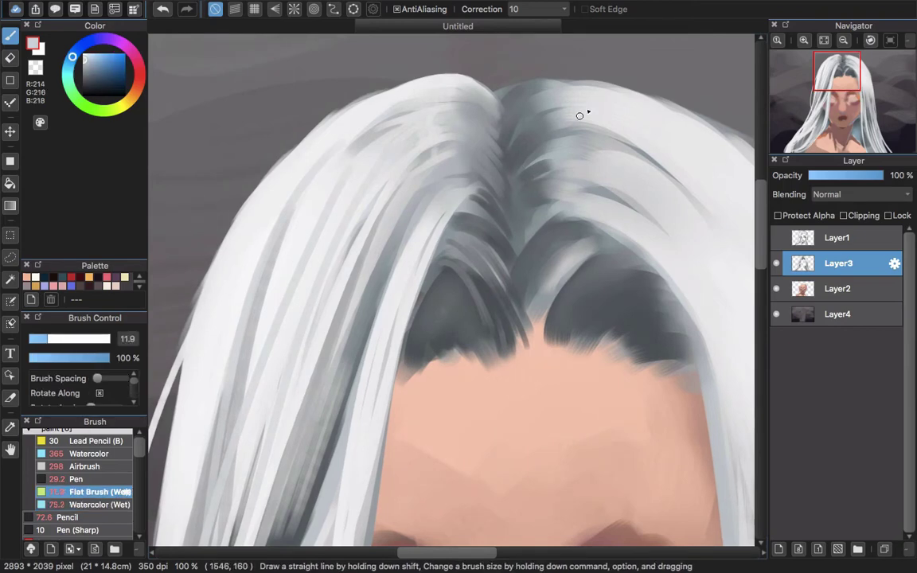
{"action": "mouse_move", "coordinate": [563, 119]}
{"action": "left_mouse_down"}
{"action": "mouse_move", "coordinate": [537, 123]}
{"action": "mouse_move", "coordinate": [566, 117]}
{"action": "mouse_move", "coordinate": [544, 117]}
{"action": "left_mouse_up"}
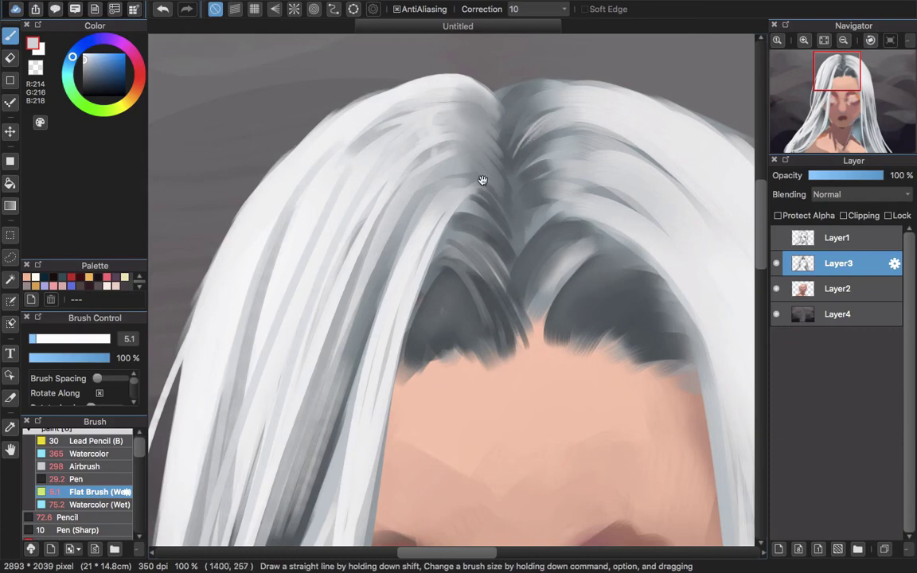
{"action": "scroll", "coordinate": [483, 180], "scroll_direction": "up", "scroll_amount": 2}
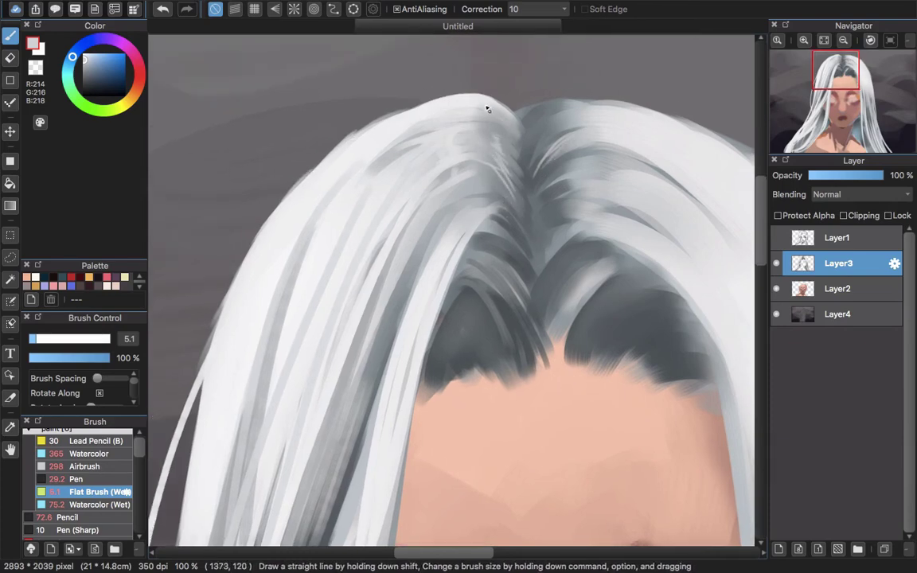
{"action": "scroll", "coordinate": [510, 215], "scroll_direction": "down", "scroll_amount": 2}
{"action": "mouse_move", "coordinate": [477, 231]}
{"action": "left_mouse_down", "text": "alt+super"}
{"action": "mouse_move", "coordinate": [482, 247]}
{"action": "mouse_move", "coordinate": [495, 240]}
{"action": "mouse_move", "coordinate": [516, 281]}
{"action": "mouse_move", "coordinate": [469, 250]}
{"action": "mouse_move", "coordinate": [537, 286]}
{"action": "mouse_move", "coordinate": [553, 262]}
{"action": "mouse_move", "coordinate": [556, 219]}
{"action": "mouse_move", "coordinate": [536, 247]}
{"action": "mouse_move", "coordinate": [478, 199]}
{"action": "mouse_move", "coordinate": [529, 191]}
{"action": "left_mouse_up", "text": "alt+super"}
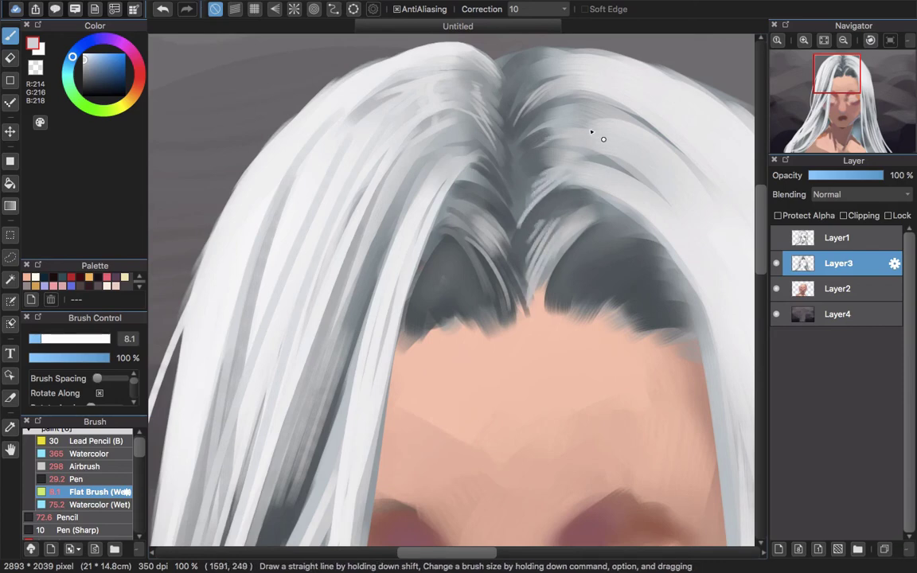
Sample greys (R151 G162 B167 and R192 G199 B203) and paint shadow strands down the right hair with Flat Brush (Wet)
{"action": "scroll", "coordinate": [616, 212], "scroll_direction": "down", "scroll_amount": 3}
{"action": "left_click_drag", "start_coordinate": [618, 294], "coordinate": [475, 179]}
{"action": "left_click", "coordinate": [526, 126], "text": "alt"}
{"action": "left_click", "coordinate": [517, 174], "text": "alt"}
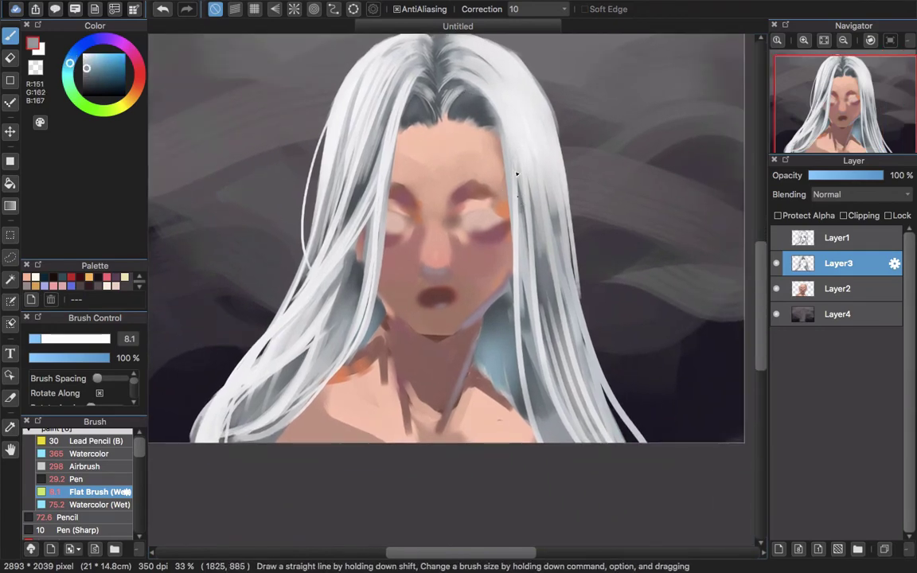
{"action": "left_click", "coordinate": [520, 192], "text": "alt"}
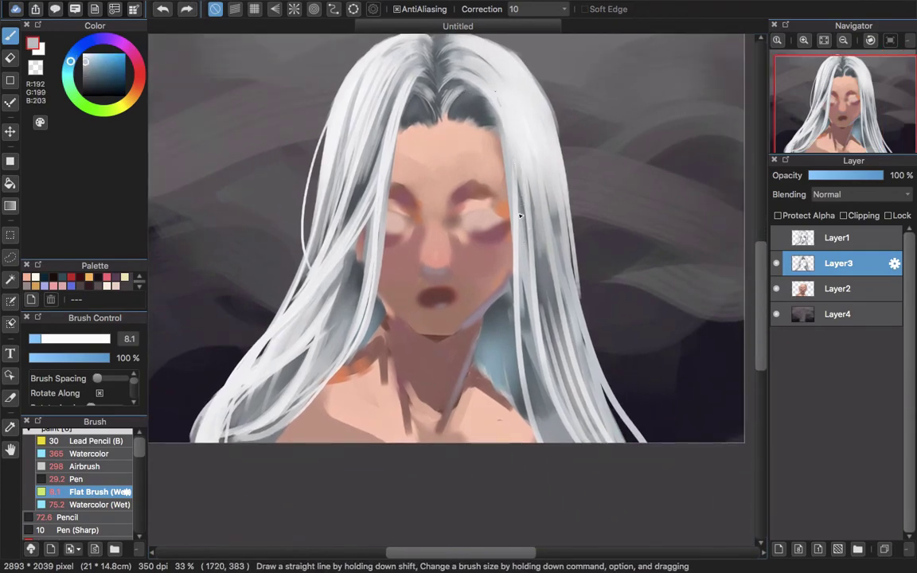
{"action": "scroll", "coordinate": [519, 216], "scroll_direction": "right", "scroll_amount": 3}
{"action": "mouse_move", "coordinate": [498, 234]}
{"action": "left_mouse_down"}
{"action": "mouse_move", "coordinate": [488, 175]}
{"action": "mouse_move", "coordinate": [507, 212]}
{"action": "mouse_move", "coordinate": [481, 118]}
{"action": "mouse_move", "coordinate": [494, 133]}
{"action": "mouse_move", "coordinate": [517, 328]}
{"action": "left_mouse_up"}
Sample near-white (R238 G238 B239) and paint long highlight strands down the right hair with Flat Brush (Wet) at size 38
{"action": "left_click", "coordinate": [497, 119], "text": "alt"}
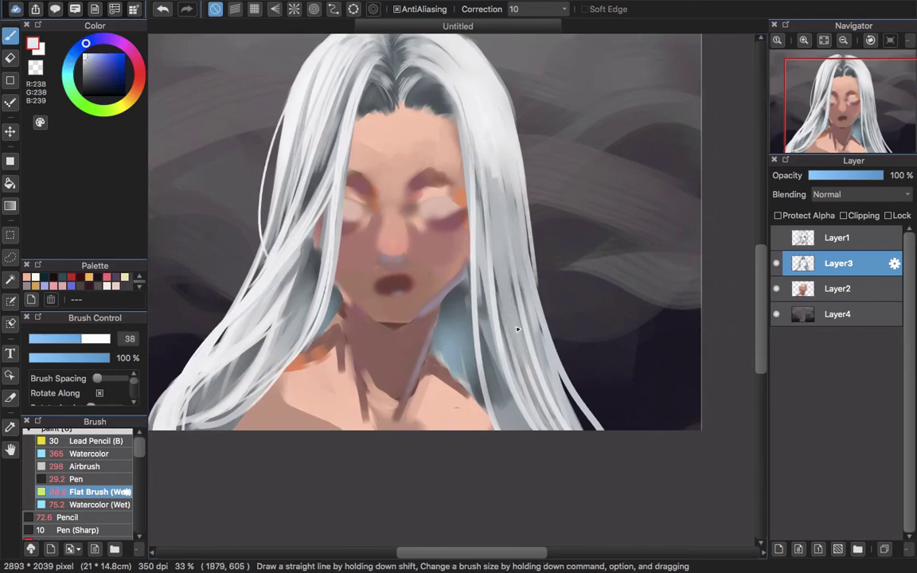
{"action": "mouse_move", "coordinate": [462, 255]}
{"action": "left_mouse_down"}
{"action": "mouse_move", "coordinate": [443, 159]}
{"action": "mouse_move", "coordinate": [446, 382]}
{"action": "left_mouse_up"}
{"action": "scroll", "coordinate": [541, 319], "scroll_direction": "up", "scroll_amount": 3}
{"action": "left_click_drag", "start_coordinate": [502, 198], "coordinate": [454, 382]}
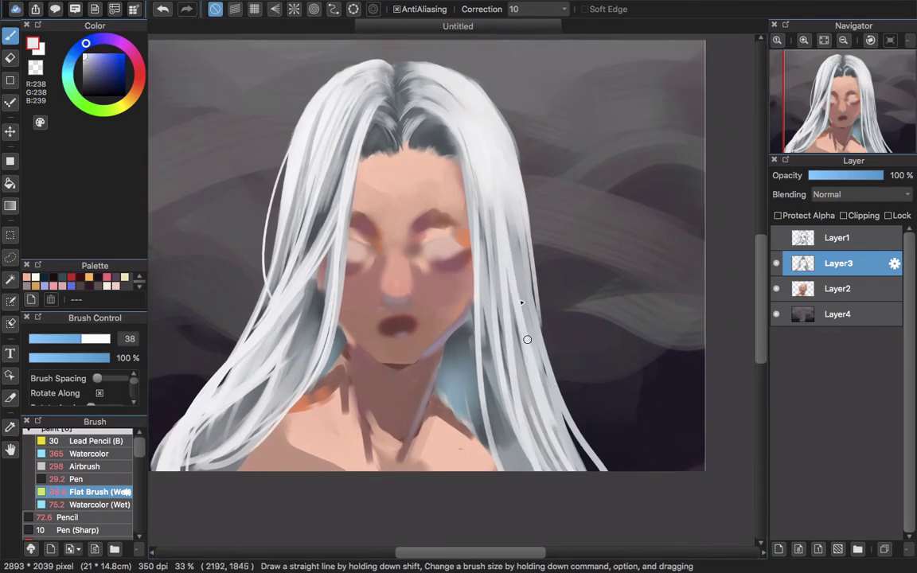
{"action": "left_click_drag", "start_coordinate": [450, 179], "coordinate": [478, 382]}
{"action": "left_click_drag", "start_coordinate": [456, 227], "coordinate": [473, 347]}
{"action": "mouse_move", "coordinate": [461, 257]}
{"action": "left_mouse_down"}
{"action": "mouse_move", "coordinate": [482, 356]}
{"action": "mouse_move", "coordinate": [484, 339]}
{"action": "left_mouse_up"}
{"action": "mouse_move", "coordinate": [461, 217]}
{"action": "left_mouse_down"}
{"action": "mouse_move", "coordinate": [494, 344]}
{"action": "mouse_move", "coordinate": [472, 260]}
{"action": "left_mouse_up"}
{"action": "left_click_drag", "start_coordinate": [482, 281], "coordinate": [529, 411]}
Reduce the brush to size 16 and paint a thin flyaway strand along the outer edge of the right hair
{"action": "scroll", "coordinate": [486, 310], "scroll_direction": "down", "scroll_amount": 3}
{"action": "scroll", "coordinate": [486, 310], "scroll_direction": "right", "scroll_amount": 3}
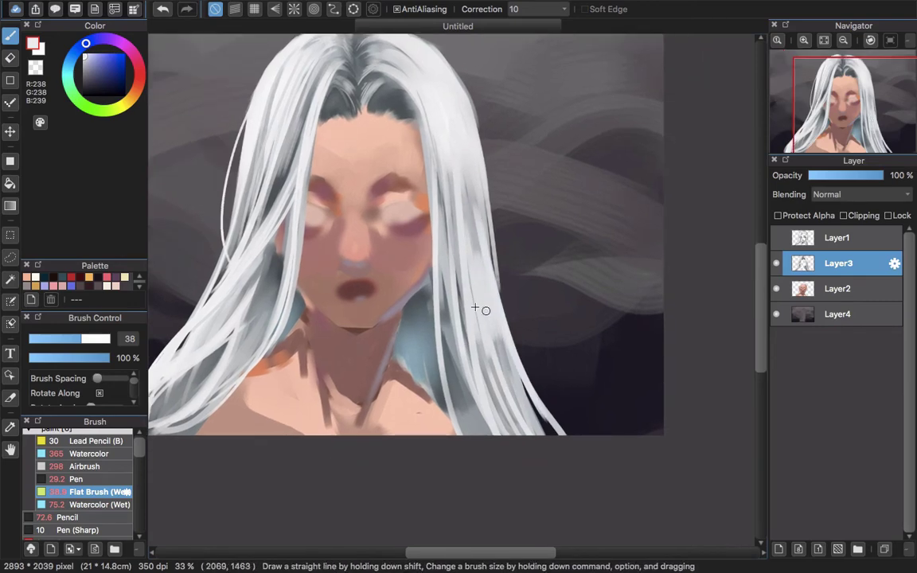
{"action": "key", "text": "bracketleft"}
{"action": "key", "text": "bracketleft"}
{"action": "key", "text": "bracketleft"}
{"action": "left_click_drag", "start_coordinate": [434, 198], "coordinate": [532, 376]}
Sample dark grey (R88 G101 B106) and paint shadow strands in the right hair beside the neck, sizes 47 to 26
{"action": "scroll", "coordinate": [462, 336], "scroll_direction": "up", "scroll_amount": 2}
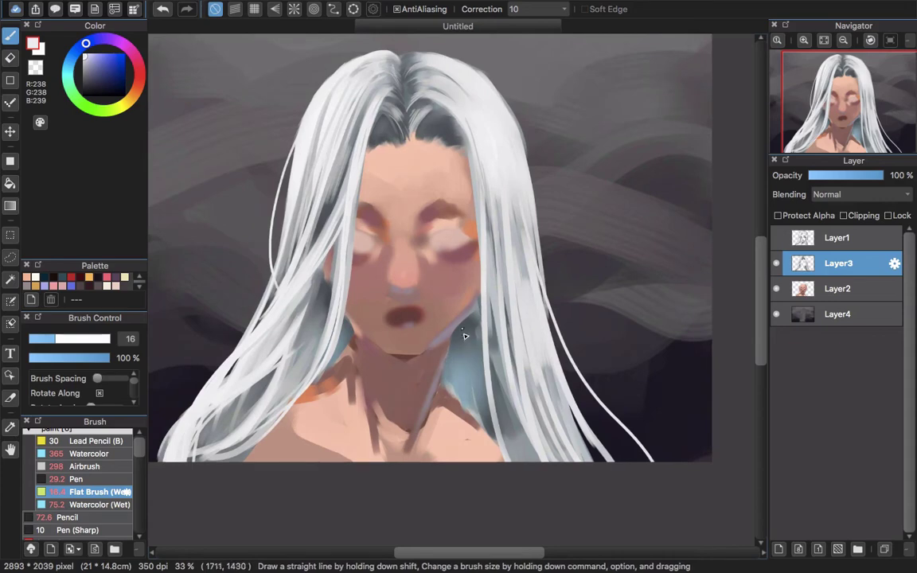
{"action": "left_click", "coordinate": [457, 344], "text": "alt"}
{"action": "key", "text": "bracketright"}
{"action": "key", "text": "bracketright"}
{"action": "key", "text": "bracketright"}
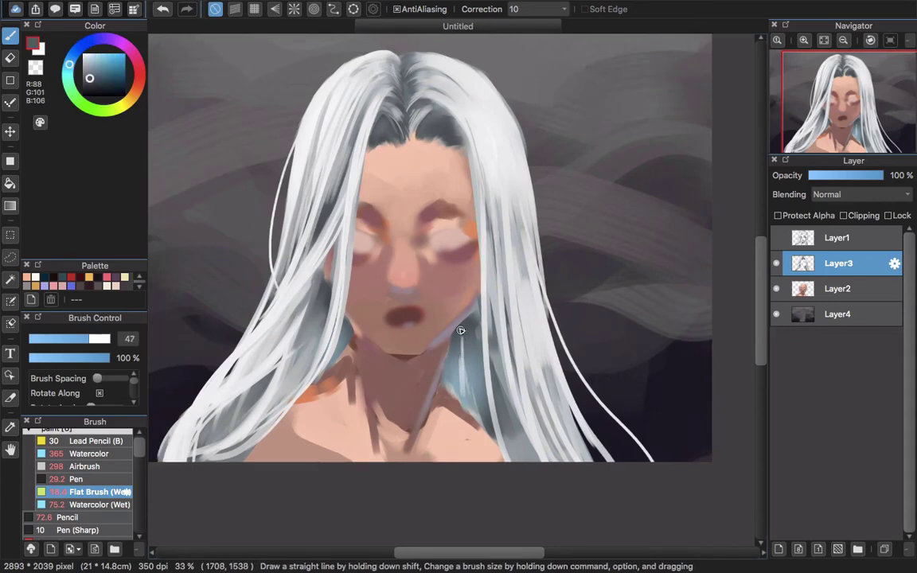
{"action": "key", "text": "bracketleft"}
{"action": "key", "text": "bracketleft"}
{"action": "key", "text": "bracketleft"}
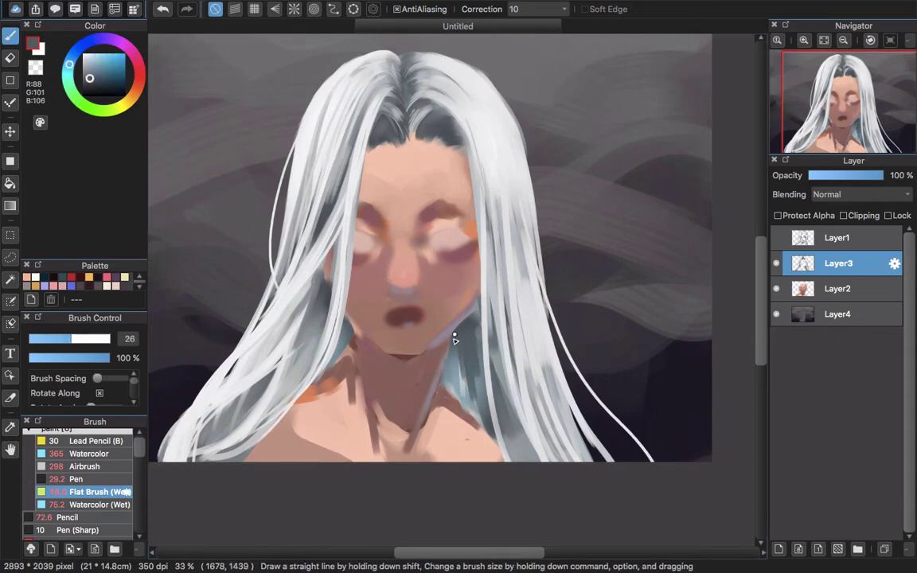
{"action": "mouse_move", "coordinate": [480, 386]}
{"action": "left_mouse_down"}
{"action": "mouse_move", "coordinate": [471, 350]}
{"action": "mouse_move", "coordinate": [457, 405]}
{"action": "left_mouse_up"}
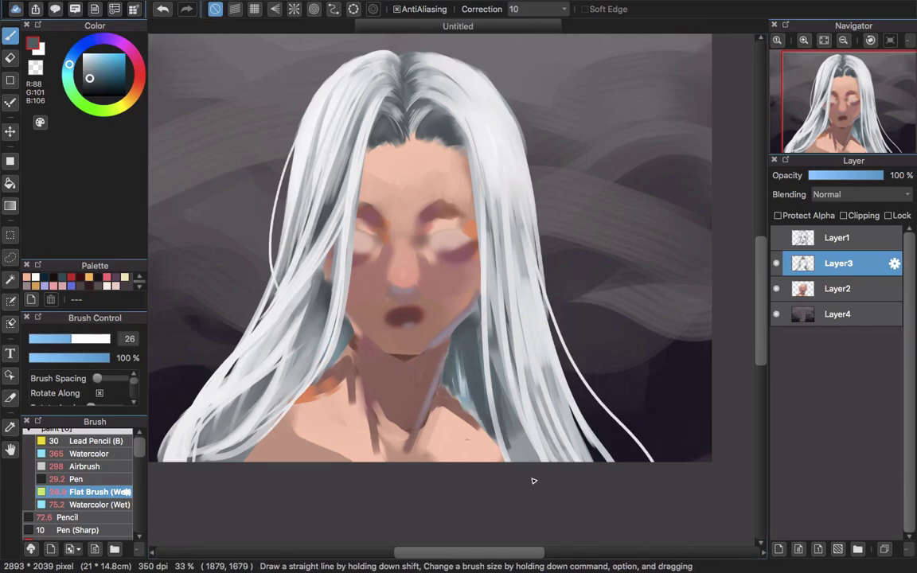
Shade between the lower right strands with sampled greys (R133 G143 B147 and R118 G130 B134), brush sizes 61 and 36
{"action": "left_click", "coordinate": [490, 350], "text": "alt"}
{"action": "mouse_move", "coordinate": [494, 350]}
{"action": "left_mouse_down"}
{"action": "mouse_move", "coordinate": [478, 406]}
{"action": "mouse_move", "coordinate": [466, 390]}
{"action": "mouse_move", "coordinate": [470, 410]}
{"action": "mouse_move", "coordinate": [481, 394]}
{"action": "left_mouse_up"}
{"action": "scroll", "coordinate": [481, 394], "scroll_direction": "right", "scroll_amount": 2}
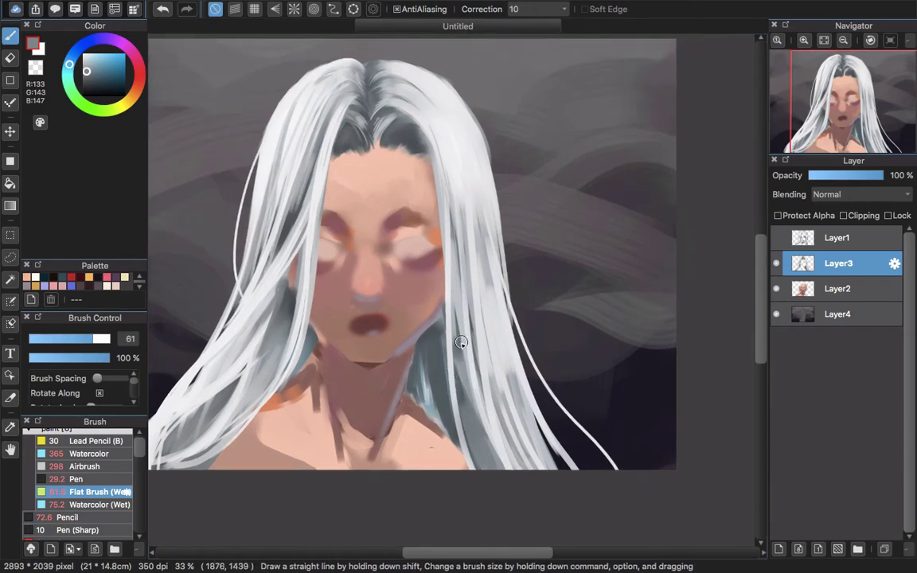
{"action": "left_click", "coordinate": [488, 341], "text": "alt"}
{"action": "left_click_drag", "start_coordinate": [452, 248], "coordinate": [467, 276]}
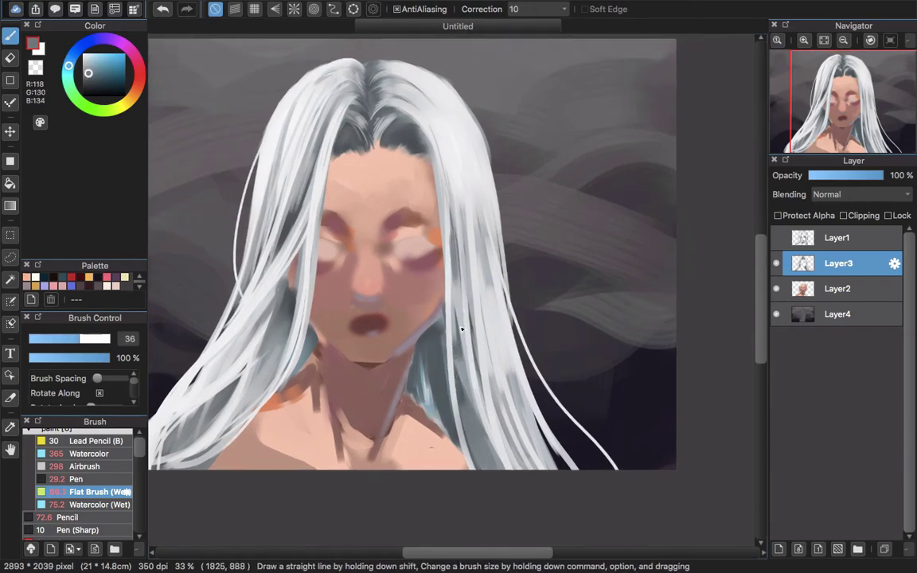
Hide Layer2 and inspect the hair on its own with Layer4 temporarily hidden, restoring Layer4 at the end
{"action": "left_click", "coordinate": [776, 289]}
{"action": "scroll", "coordinate": [516, 310], "scroll_direction": "left", "scroll_amount": 1}
{"action": "scroll", "coordinate": [516, 311], "scroll_direction": "left", "scroll_amount": 2}
{"action": "scroll", "coordinate": [516, 310], "scroll_direction": "down", "scroll_amount": 1}
{"action": "left_click", "coordinate": [777, 314]}
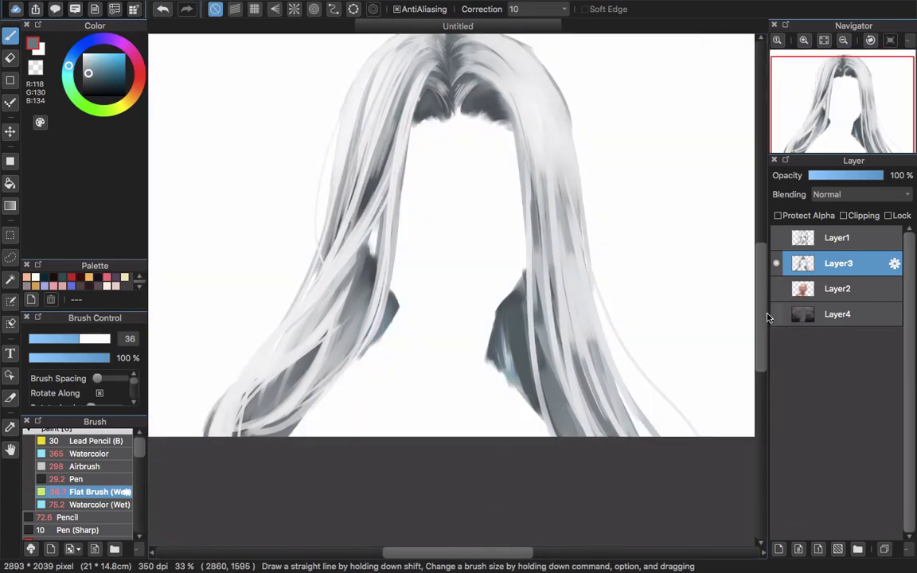
{"action": "scroll", "coordinate": [451, 263], "scroll_direction": "down", "scroll_amount": 3}
{"action": "scroll", "coordinate": [509, 183], "scroll_direction": "up", "scroll_amount": 4}
{"action": "scroll", "coordinate": [497, 207], "scroll_direction": "down", "scroll_amount": 4}
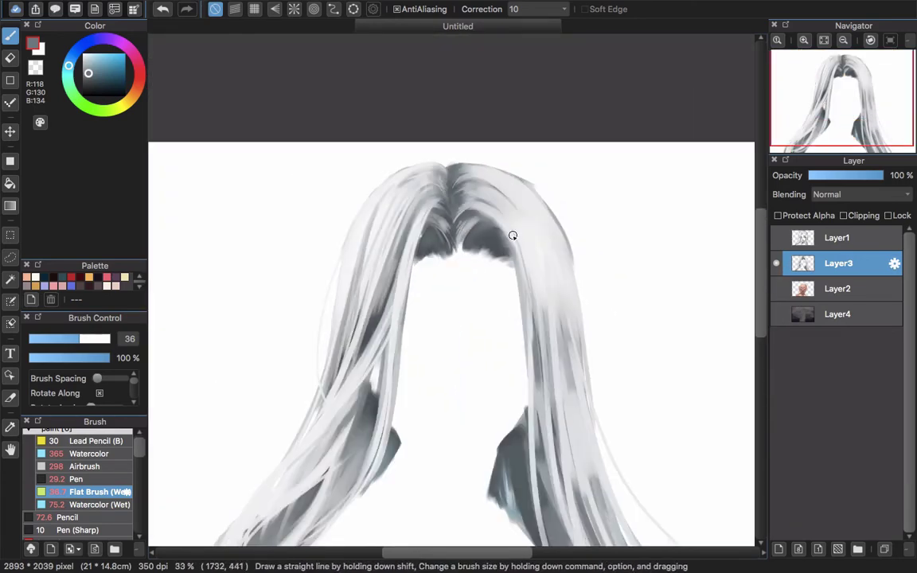
{"action": "left_click", "coordinate": [777, 313]}
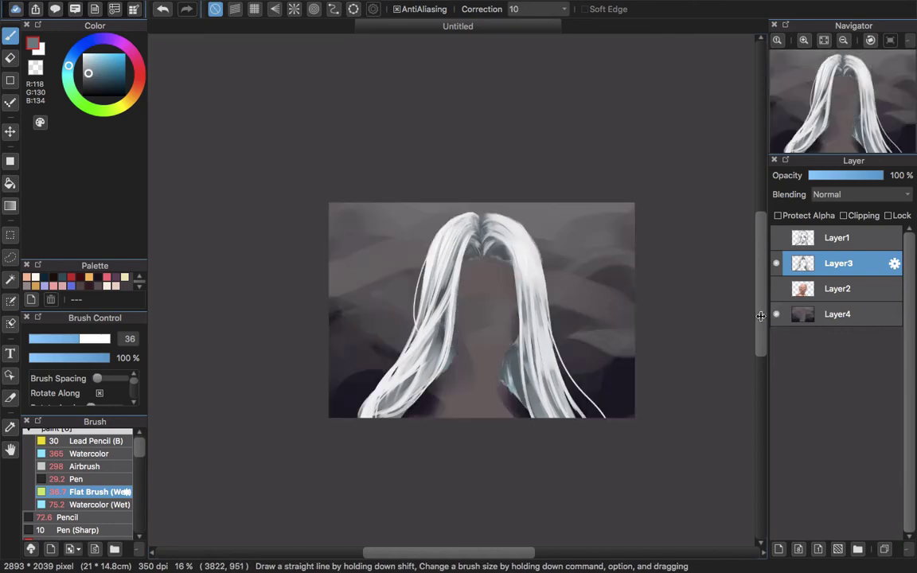
Add a new layer above Layer3, set its blending to Add, and select the Airbrush
{"action": "left_click", "coordinate": [798, 549]}
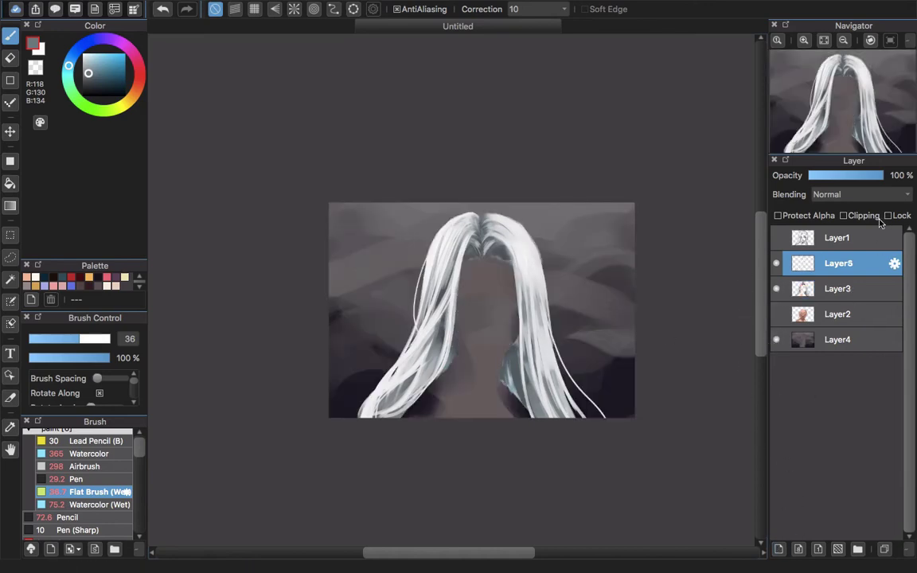
{"action": "left_click", "coordinate": [860, 194]}
{"action": "left_click", "coordinate": [864, 218]}
{"action": "left_click", "coordinate": [86, 467]}
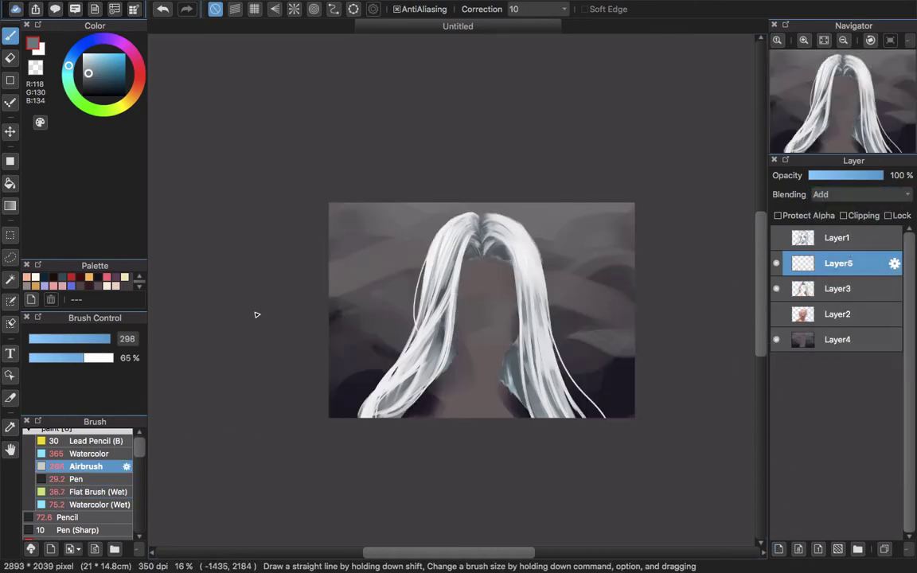
Try airbrushing loose strands along the outer left side of the hair with brush sizes 51 and 33
{"action": "left_click_drag", "start_coordinate": [404, 251], "coordinate": [364, 240]}
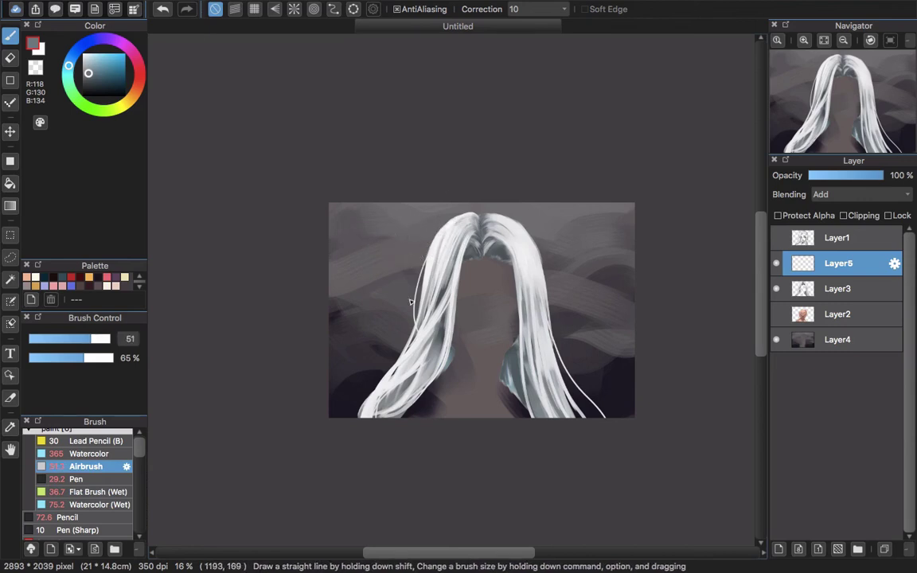
{"action": "key", "text": "super+z"}
{"action": "left_click_drag", "start_coordinate": [410, 214], "coordinate": [302, 374]}
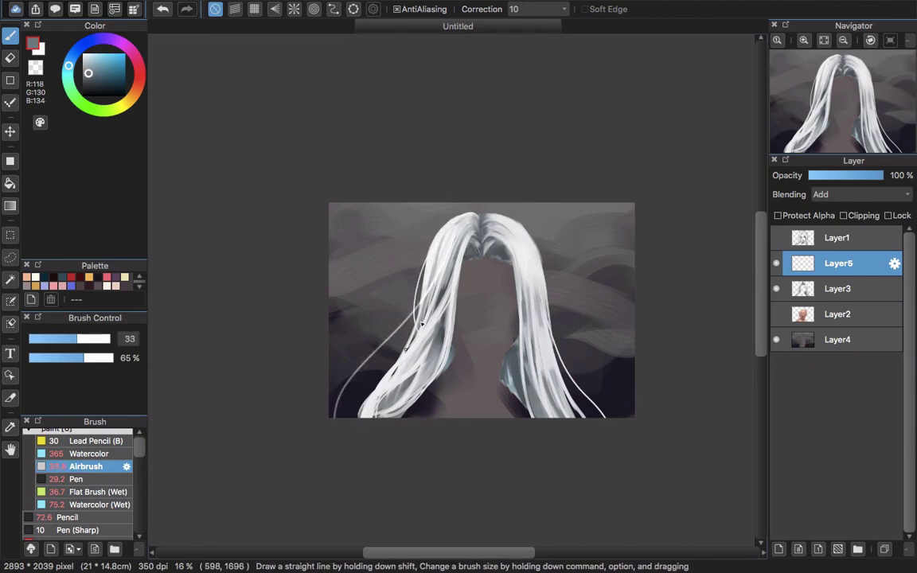
{"action": "key", "text": "super+z"}
{"action": "left_click_drag", "start_coordinate": [384, 278], "coordinate": [323, 374]}
{"action": "key", "text": "super+z"}
{"action": "mouse_move", "coordinate": [376, 396]}
{"action": "left_mouse_down"}
{"action": "mouse_move", "coordinate": [362, 328]}
{"action": "mouse_move", "coordinate": [444, 248]}
{"action": "left_mouse_up"}
{"action": "key", "text": "super+z"}
{"action": "left_click_drag", "start_coordinate": [387, 312], "coordinate": [405, 397]}
{"action": "key", "text": "super+z"}
Airbrush a thin loose strand down the right side of the hair with brush size 15
{"action": "left_click_drag", "start_coordinate": [540, 375], "coordinate": [481, 264]}
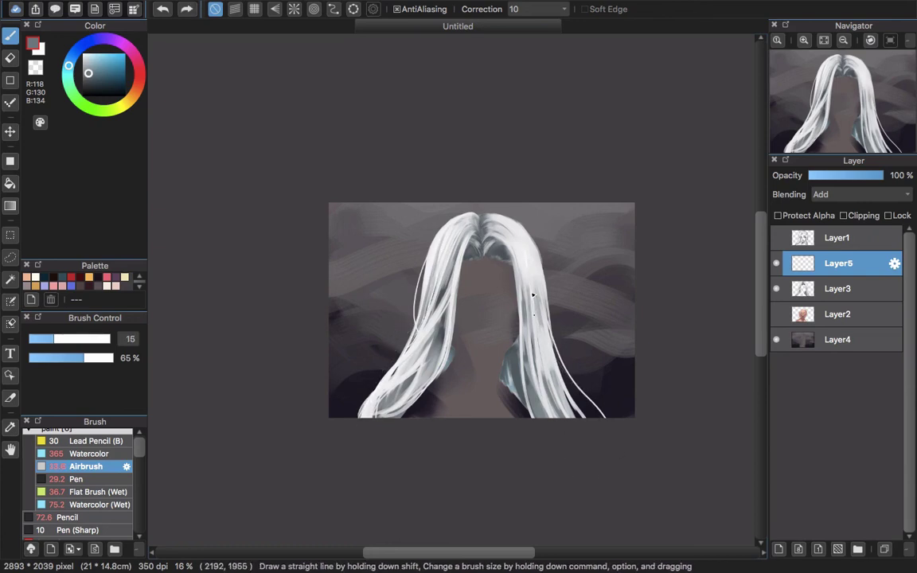
{"action": "key", "text": "super+z"}
{"action": "left_click_drag", "start_coordinate": [514, 375], "coordinate": [519, 247]}
{"action": "key", "text": "super+z"}
{"action": "left_click_drag", "start_coordinate": [515, 377], "coordinate": [519, 333]}
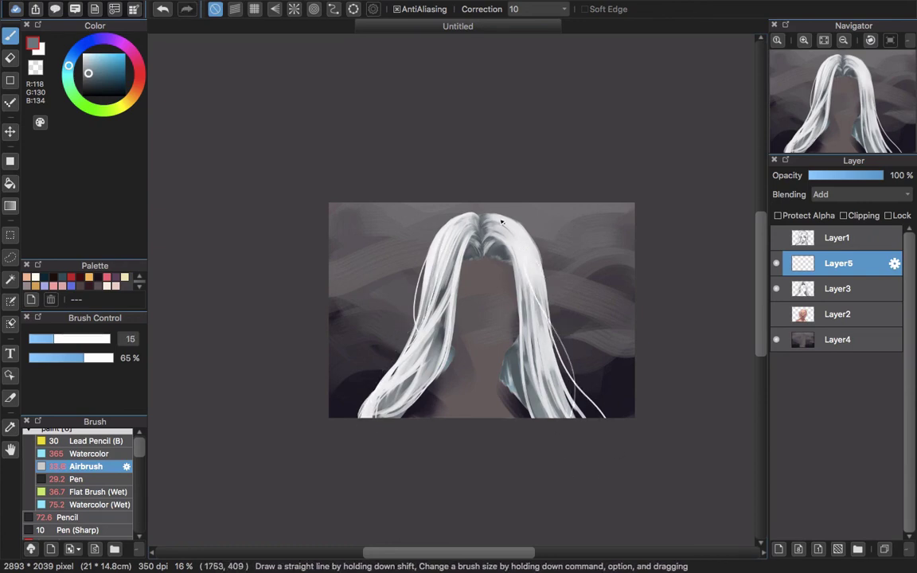
Enlarge the Airbrush to size 156 and brighten the hair with soft highlights on both sides
{"action": "scroll", "coordinate": [439, 219], "scroll_direction": "up", "scroll_amount": 3}
{"action": "scroll", "coordinate": [399, 307], "scroll_direction": "right", "scroll_amount": 1}
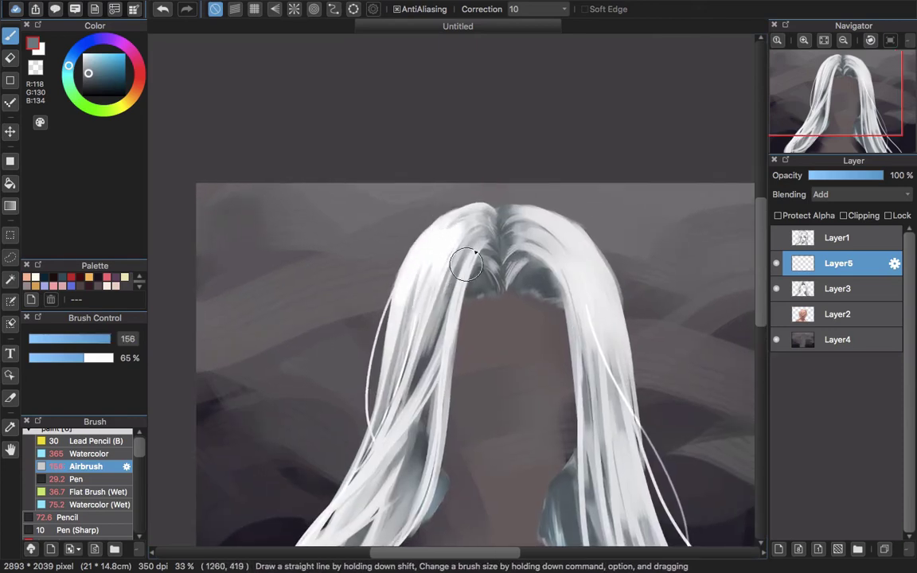
{"action": "scroll", "coordinate": [458, 286], "scroll_direction": "down", "scroll_amount": 3}
{"action": "scroll", "coordinate": [457, 286], "scroll_direction": "left", "scroll_amount": 1}
{"action": "scroll", "coordinate": [506, 182], "scroll_direction": "right", "scroll_amount": 2}
{"action": "scroll", "coordinate": [507, 182], "scroll_direction": "up", "scroll_amount": 1}
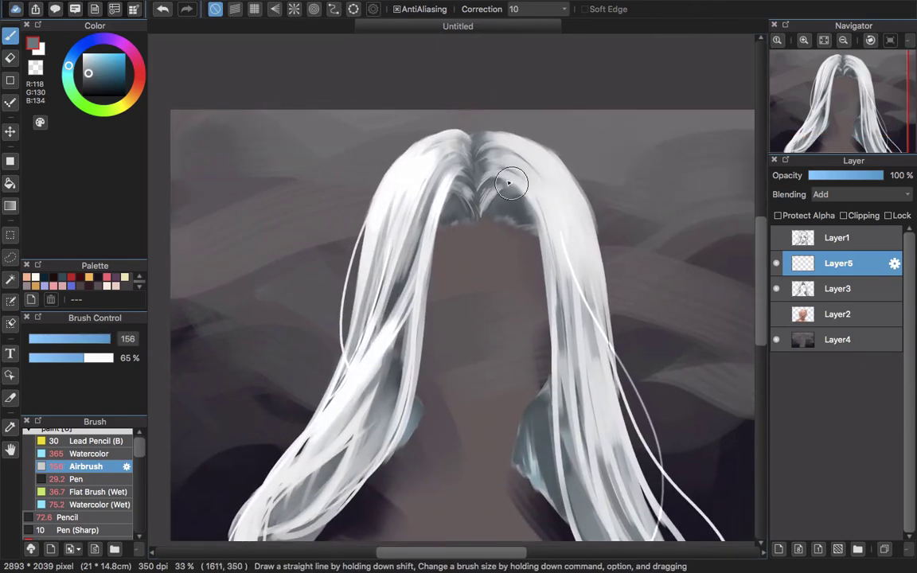
{"action": "scroll", "coordinate": [549, 318], "scroll_direction": "down", "scroll_amount": 2}
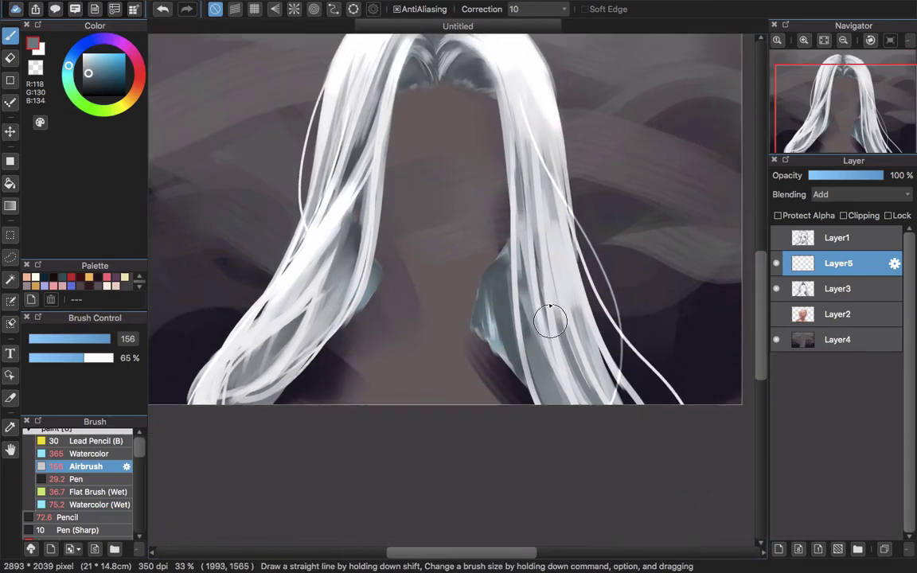
{"action": "scroll", "coordinate": [578, 299], "scroll_direction": "up", "scroll_amount": 3}
Show Layer1 and check the hair with Layer2 and Layer4 switched on and off, leaving Layer2 hidden and Layer4 visible
{"action": "left_click", "coordinate": [777, 315]}
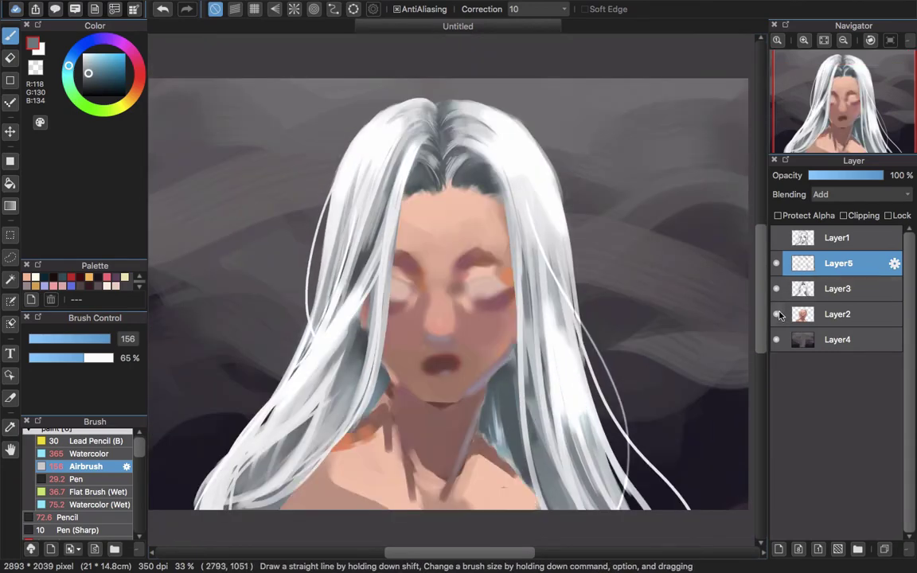
{"action": "left_click", "coordinate": [776, 238]}
{"action": "scroll", "coordinate": [548, 287], "scroll_direction": "down", "scroll_amount": 1}
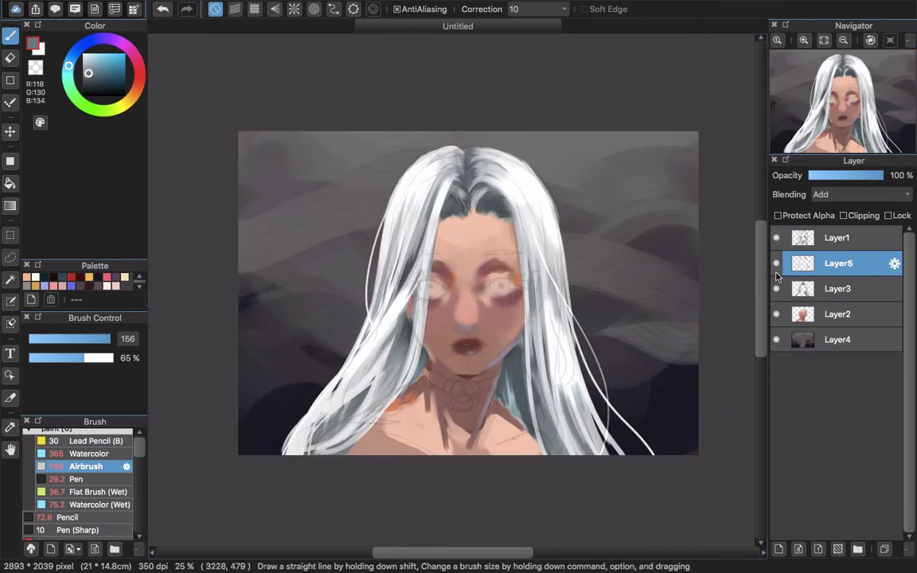
{"action": "left_click", "coordinate": [776, 340]}
{"action": "left_click", "coordinate": [776, 314]}
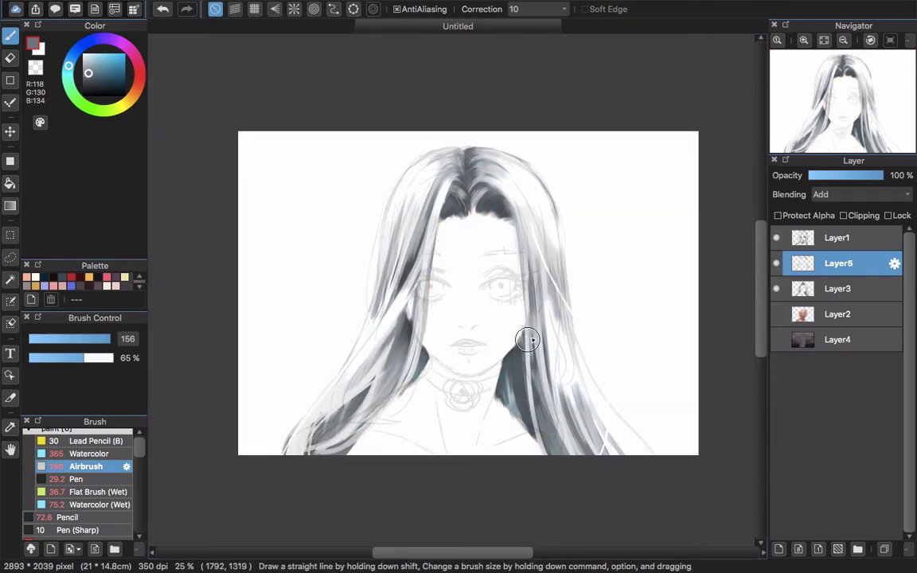
{"action": "scroll", "coordinate": [610, 349], "scroll_direction": "down", "scroll_amount": 1}
{"action": "scroll", "coordinate": [689, 332], "scroll_direction": "up", "scroll_amount": 2}
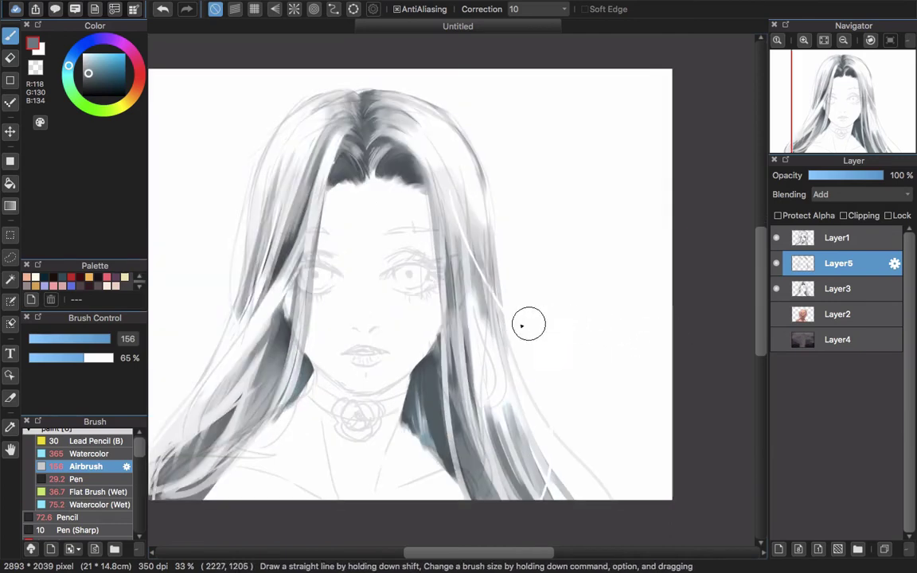
{"action": "scroll", "coordinate": [567, 338], "scroll_direction": "left", "scroll_amount": 3}
{"action": "left_click", "coordinate": [776, 340]}
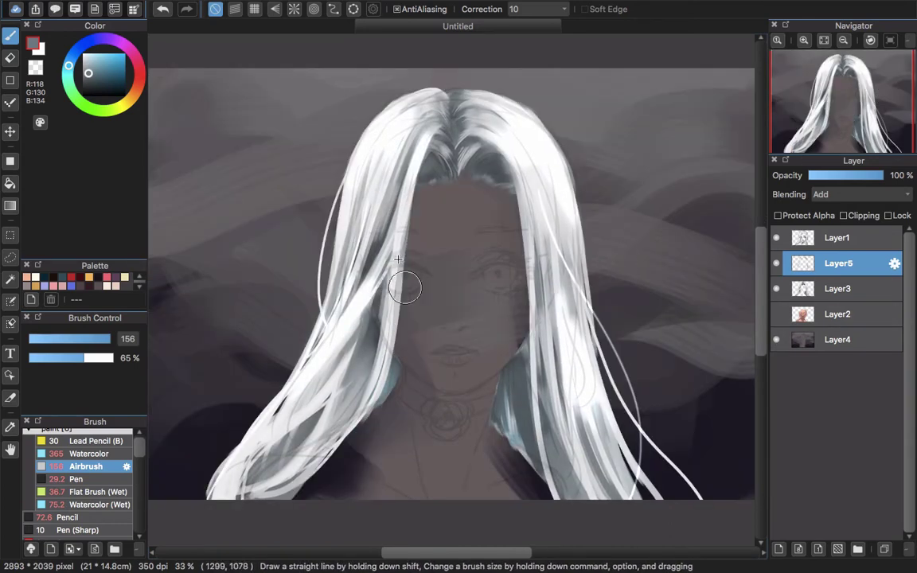
Try drawing a loose strand down the outer left edge of the hair with brush size 26
{"action": "mouse_move", "coordinate": [355, 219]}
{"action": "left_mouse_down", "text": "alt+super"}
{"action": "mouse_move", "coordinate": [342, 236]}
{"action": "mouse_move", "coordinate": [331, 229]}
{"action": "left_mouse_up", "text": "alt+super"}
{"action": "mouse_move", "coordinate": [351, 159]}
{"action": "left_mouse_down"}
{"action": "mouse_move", "coordinate": [333, 341]}
{"action": "mouse_move", "coordinate": [344, 207]}
{"action": "mouse_move", "coordinate": [295, 344]}
{"action": "mouse_move", "coordinate": [185, 499]}
{"action": "mouse_move", "coordinate": [250, 502]}
{"action": "mouse_move", "coordinate": [315, 384]}
{"action": "mouse_move", "coordinate": [226, 497]}
{"action": "left_mouse_up"}
{"action": "left_click", "coordinate": [306, 307], "text": "shift"}
{"action": "key", "text": "super+z"}
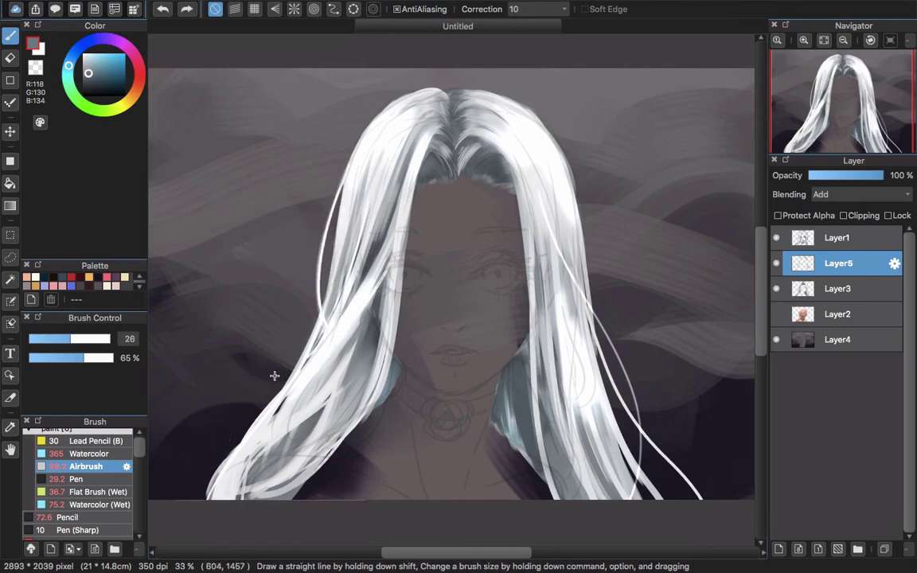
{"action": "left_click_drag", "start_coordinate": [275, 374], "coordinate": [236, 434], "text": "alt+super"}
{"action": "left_click", "coordinate": [304, 308], "text": "shift"}
{"action": "key", "text": "super+z"}
Reduce the Airbrush to size 12.6 and draw a fine flyaway strand along the outer left edge of the hair
{"action": "left_click_drag", "start_coordinate": [272, 385], "coordinate": [286, 389], "text": "alt+super"}
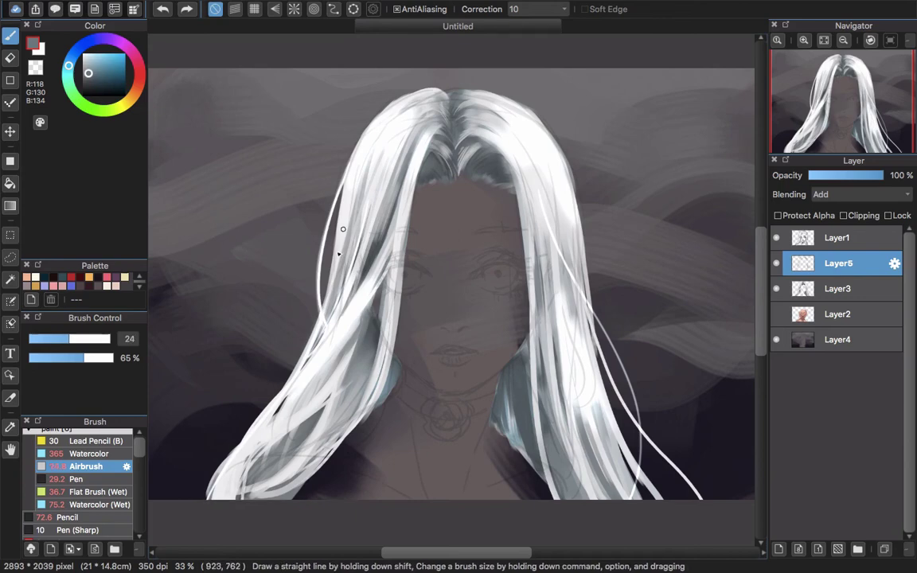
{"action": "left_click", "coordinate": [239, 374], "text": "shift"}
{"action": "key", "text": "super+z"}
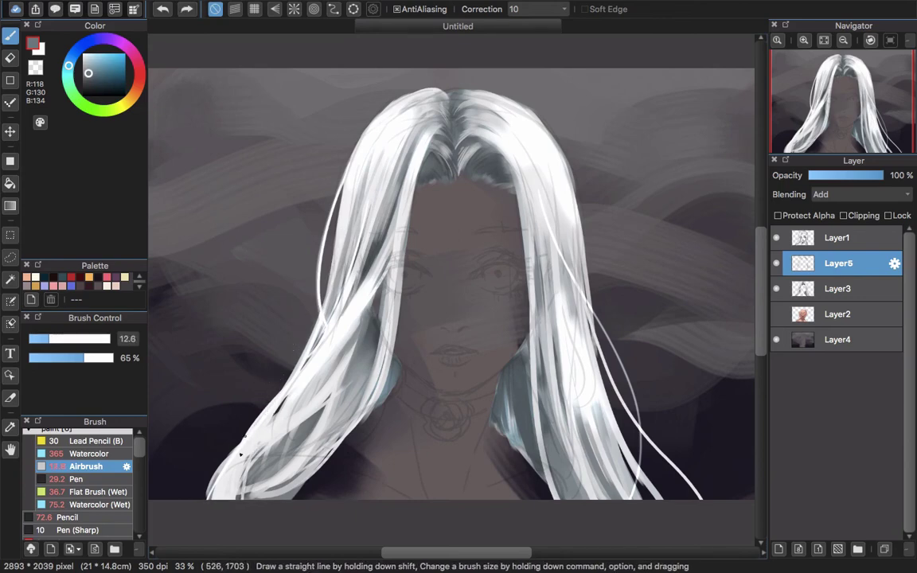
{"action": "left_click", "coordinate": [284, 256], "text": "shift"}
{"action": "key", "text": "super+z"}
{"action": "left_click", "coordinate": [294, 240], "text": "shift"}
Draw fine flyaway strands along the inner and outer edges of the right hair with brush size 12.6
{"action": "left_click_drag", "start_coordinate": [451, 349], "coordinate": [404, 341]}
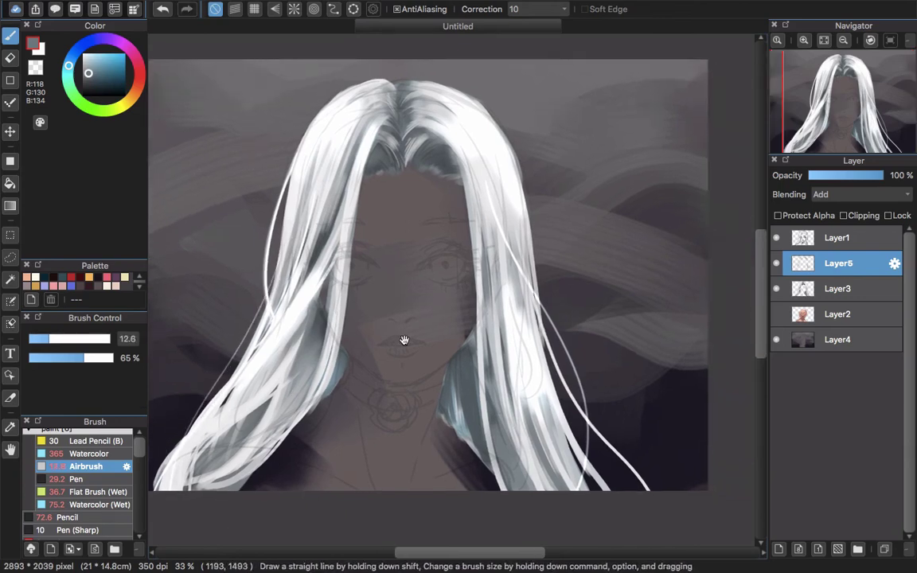
{"action": "left_click", "coordinate": [478, 490]}
{"action": "left_click", "coordinate": [452, 154], "text": "shift"}
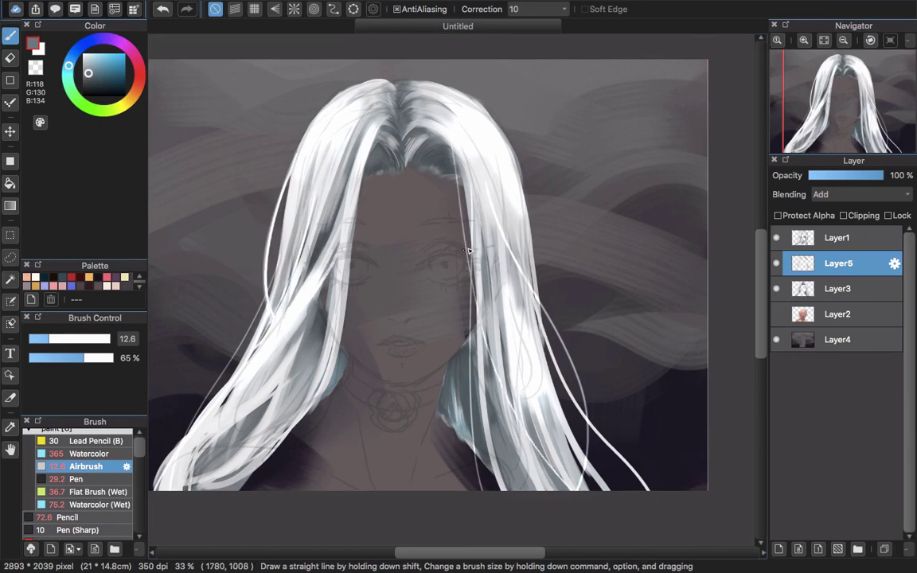
{"action": "left_click", "coordinate": [586, 442], "text": "shift"}
{"action": "key", "text": "super+z"}
{"action": "left_click", "coordinate": [574, 438], "text": "shift"}
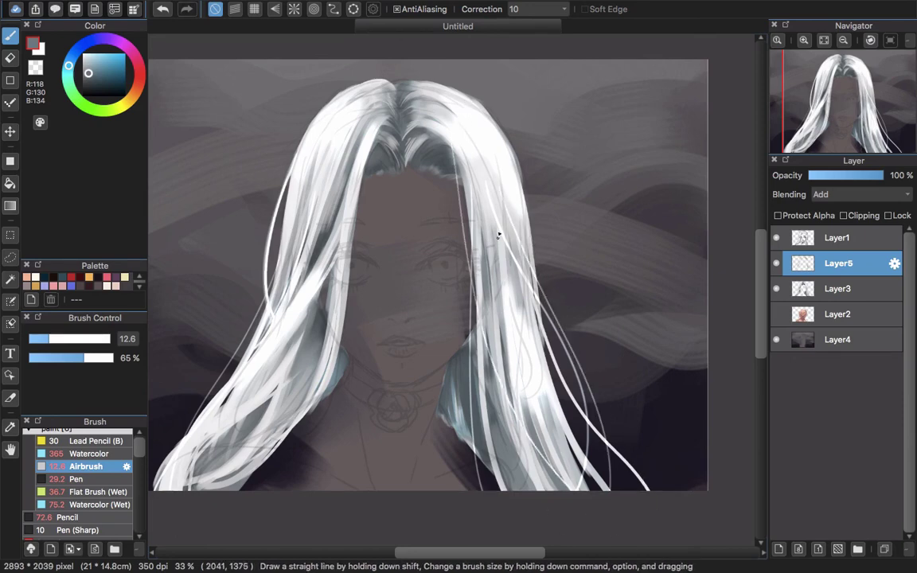
{"action": "key", "text": "super+z"}
{"action": "left_click", "coordinate": [512, 251], "text": "shift"}
Enlarge the Airbrush to size 130 and add soft glow strokes over the left and right hair
{"action": "scroll", "coordinate": [499, 340], "scroll_direction": "left", "scroll_amount": 3}
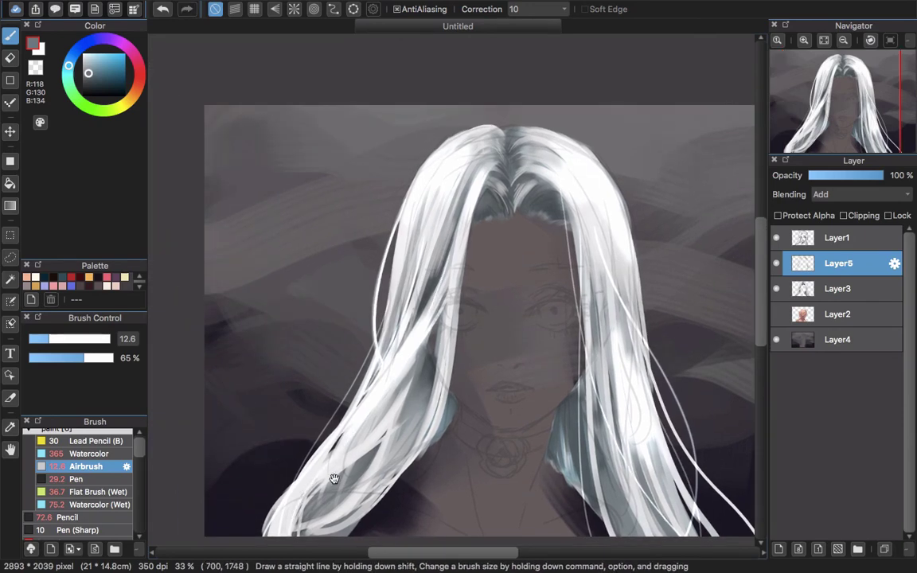
{"action": "scroll", "coordinate": [335, 470], "scroll_direction": "down", "scroll_amount": 4}
{"action": "mouse_move", "coordinate": [422, 331]}
{"action": "left_mouse_down"}
{"action": "mouse_move", "coordinate": [344, 379]}
{"action": "mouse_move", "coordinate": [383, 318]}
{"action": "mouse_move", "coordinate": [419, 323]}
{"action": "left_mouse_up"}
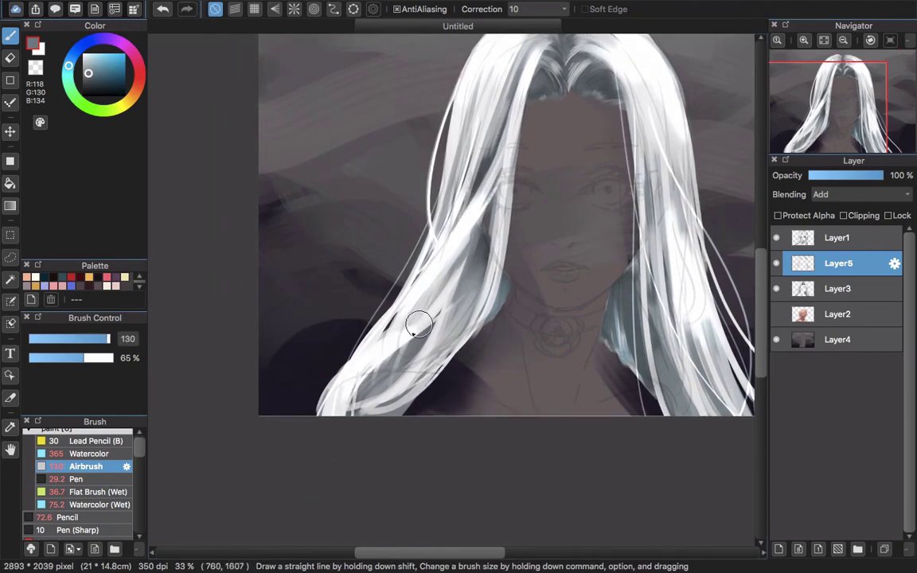
{"action": "left_click_drag", "start_coordinate": [460, 155], "coordinate": [419, 302]}
{"action": "scroll", "coordinate": [420, 302], "scroll_direction": "right", "scroll_amount": 3}
{"action": "mouse_move", "coordinate": [509, 153]}
{"action": "left_mouse_down"}
{"action": "mouse_move", "coordinate": [541, 251]}
{"action": "mouse_move", "coordinate": [564, 284]}
{"action": "left_mouse_up"}
Hide Layer4 and Layer1 and compare the hair with Layer5 switched off and on
{"action": "left_click", "coordinate": [776, 339]}
{"action": "scroll", "coordinate": [581, 354], "scroll_direction": "up", "scroll_amount": 4}
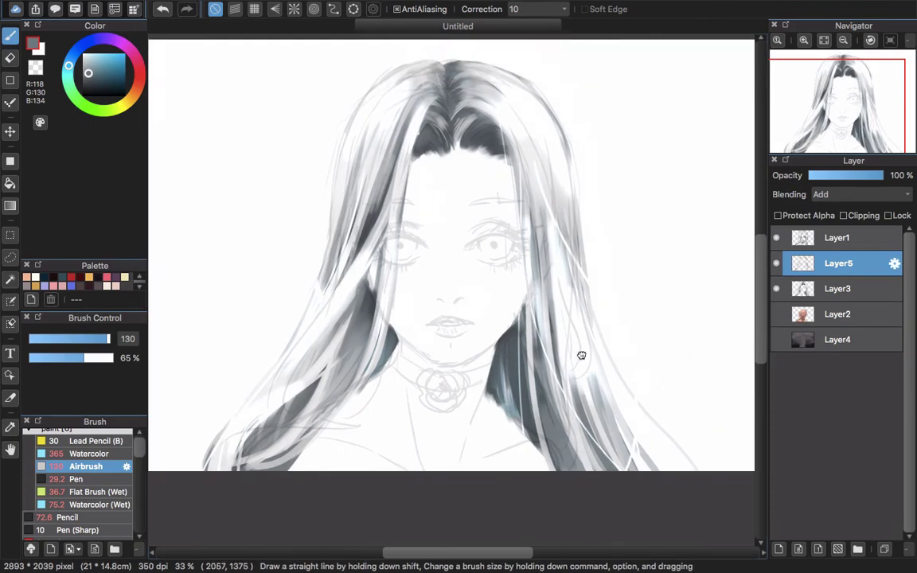
{"action": "left_click", "coordinate": [777, 340]}
{"action": "left_click", "coordinate": [777, 339]}
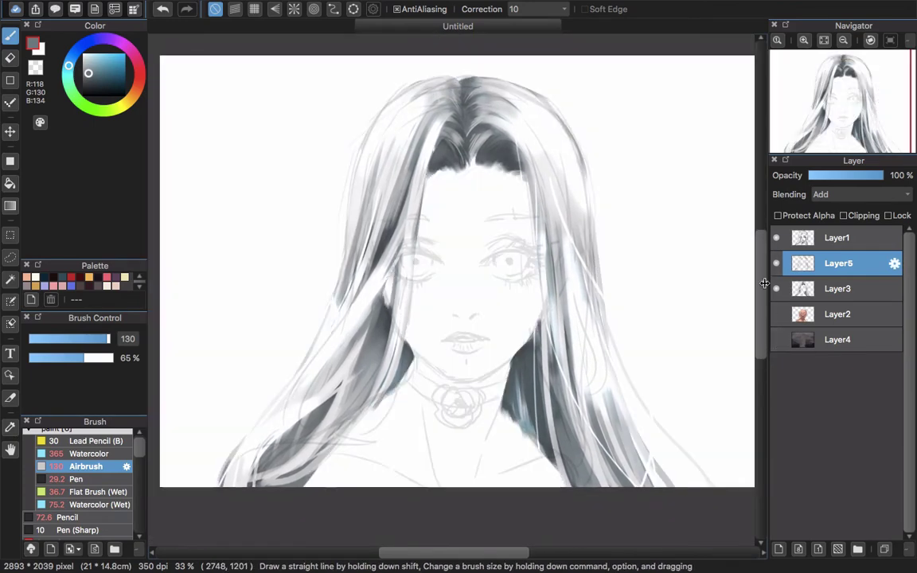
{"action": "scroll", "coordinate": [605, 302], "scroll_direction": "down", "scroll_amount": 3}
{"action": "scroll", "coordinate": [621, 311], "scroll_direction": "up", "scroll_amount": 1}
{"action": "left_click", "coordinate": [776, 238]}
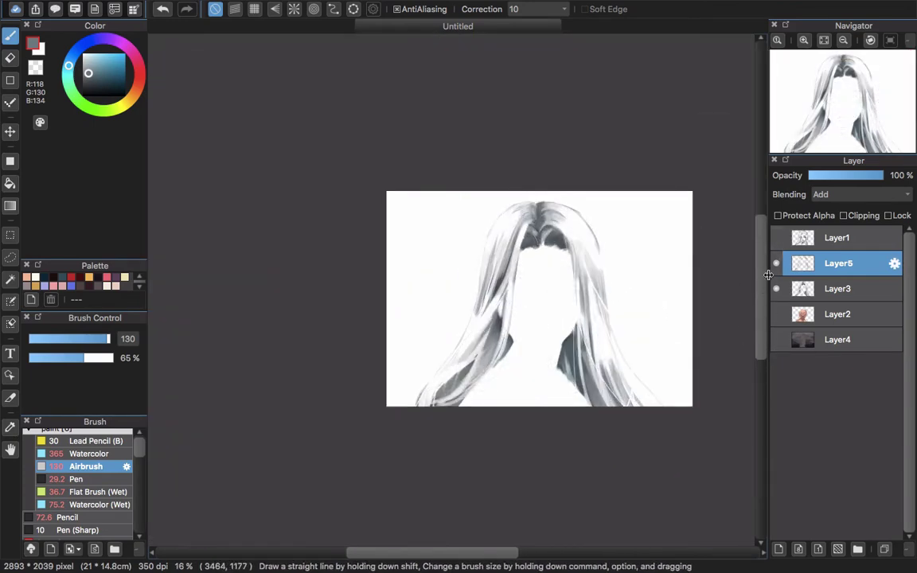
{"action": "left_click", "coordinate": [777, 264]}
{"action": "left_click", "coordinate": [776, 263]}
{"action": "left_click", "coordinate": [776, 265]}
{"action": "left_click", "coordinate": [777, 265]}
{"action": "scroll", "coordinate": [735, 268], "scroll_direction": "up", "scroll_amount": 2}
Switch the painting colour to transparent and reduce the Airbrush size to 35
{"action": "key", "text": "x"}
{"action": "key", "text": "bracketleft"}
{"action": "scroll", "coordinate": [576, 248], "scroll_direction": "right", "scroll_amount": 3}
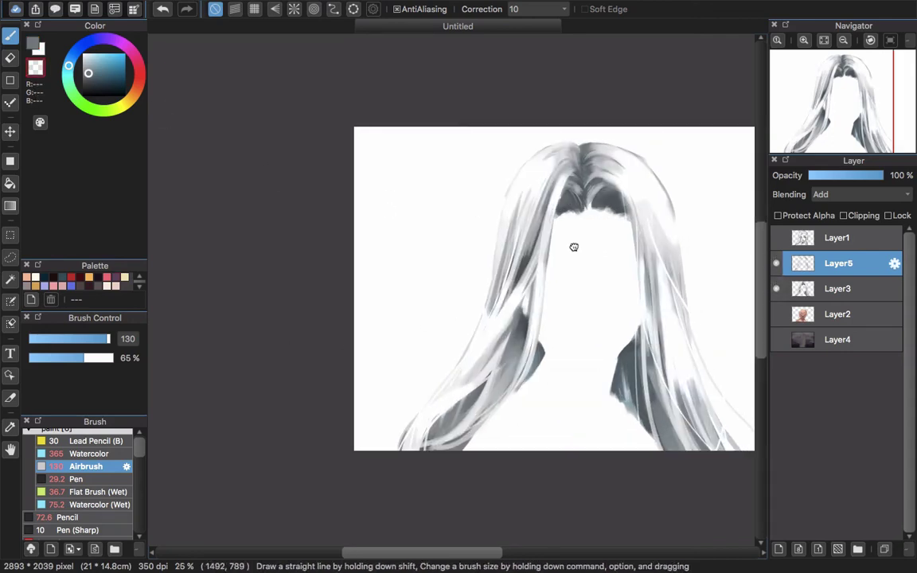
{"action": "key", "text": "bracketleft"}
{"action": "key", "text": "bracketleft"}
{"action": "key", "text": "bracketleft"}
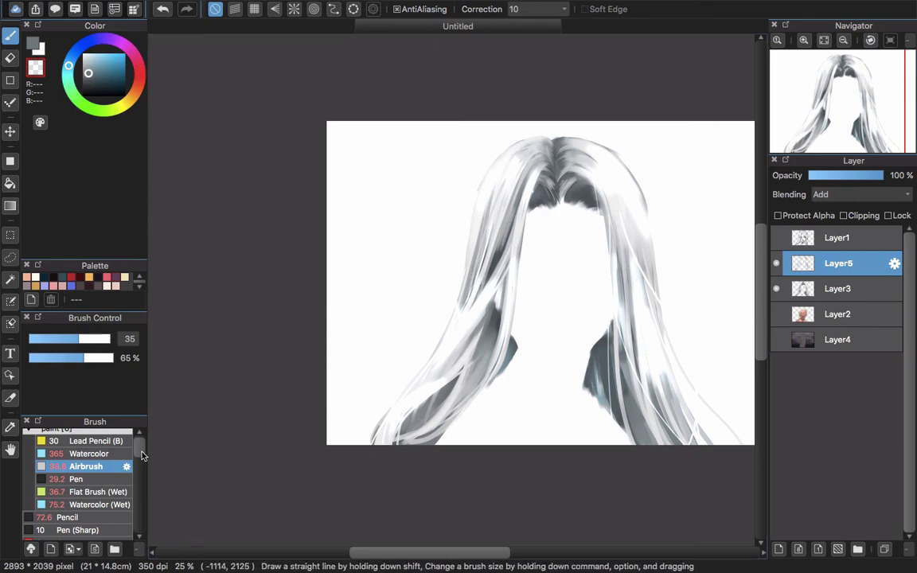
Choose the Mapping Pen brush at size 4
{"action": "scroll", "coordinate": [95, 478], "scroll_direction": "down", "scroll_amount": 5}
{"action": "left_click", "coordinate": [80, 485]}
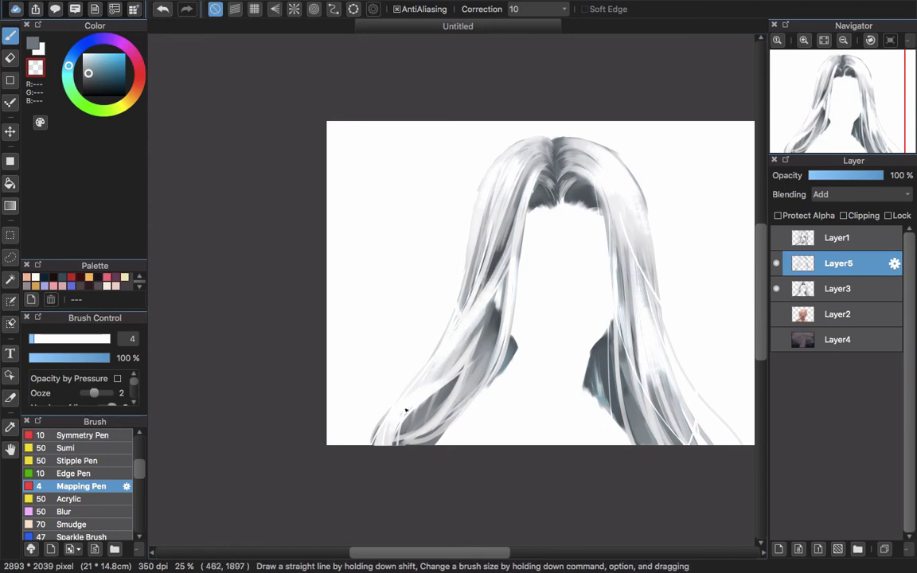
{"action": "scroll", "coordinate": [639, 303], "scroll_direction": "right", "scroll_amount": 3}
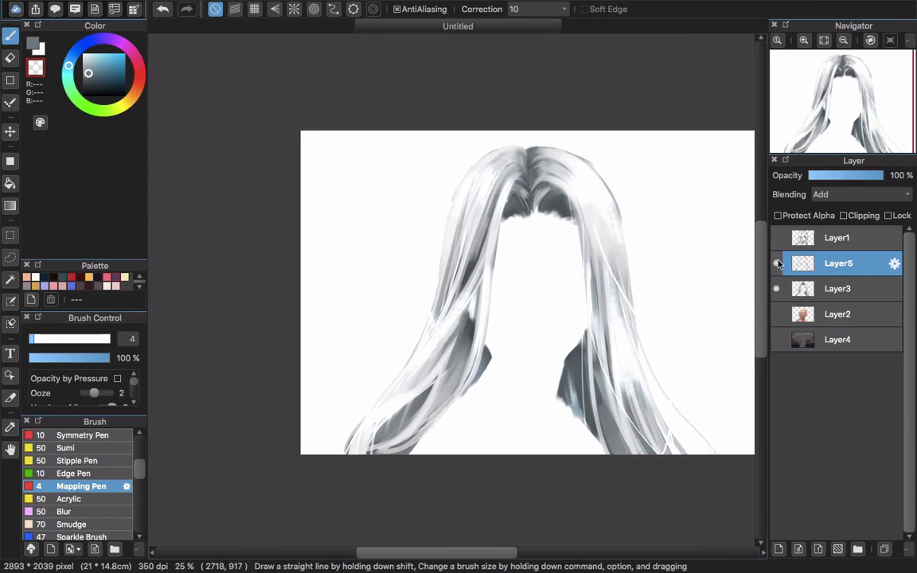
Preview the portrait with Layer2 and Layer4 shown, ending with Layer2 hidden and Layer4 and Layer1 visible
{"action": "left_click", "coordinate": [776, 314]}
{"action": "left_click", "coordinate": [776, 339]}
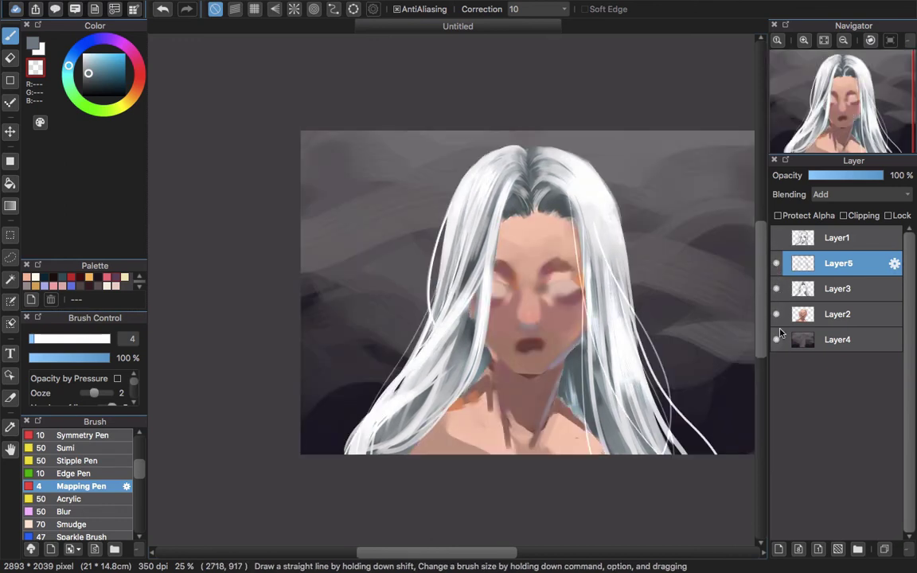
{"action": "left_click", "coordinate": [777, 314]}
{"action": "left_click", "coordinate": [777, 237]}
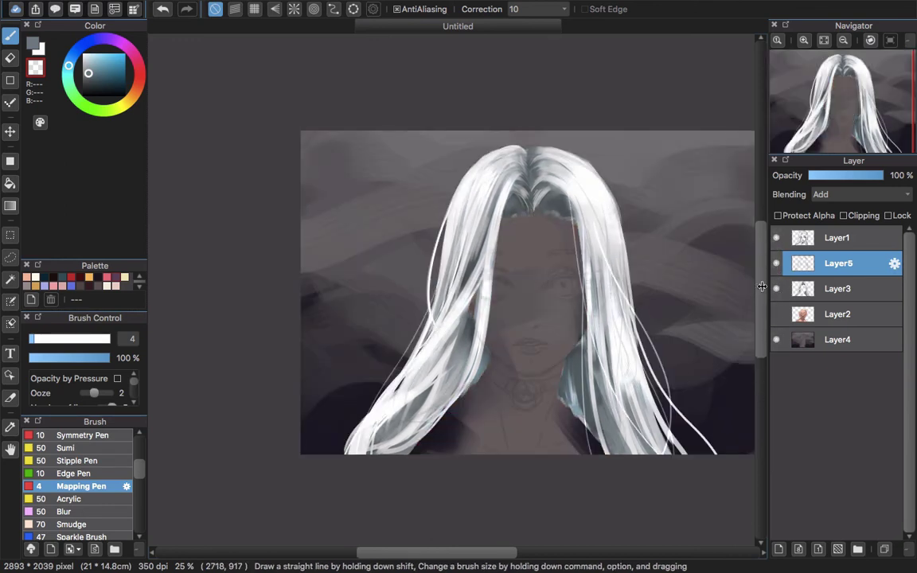
{"action": "scroll", "coordinate": [647, 361], "scroll_direction": "right", "scroll_amount": 3}
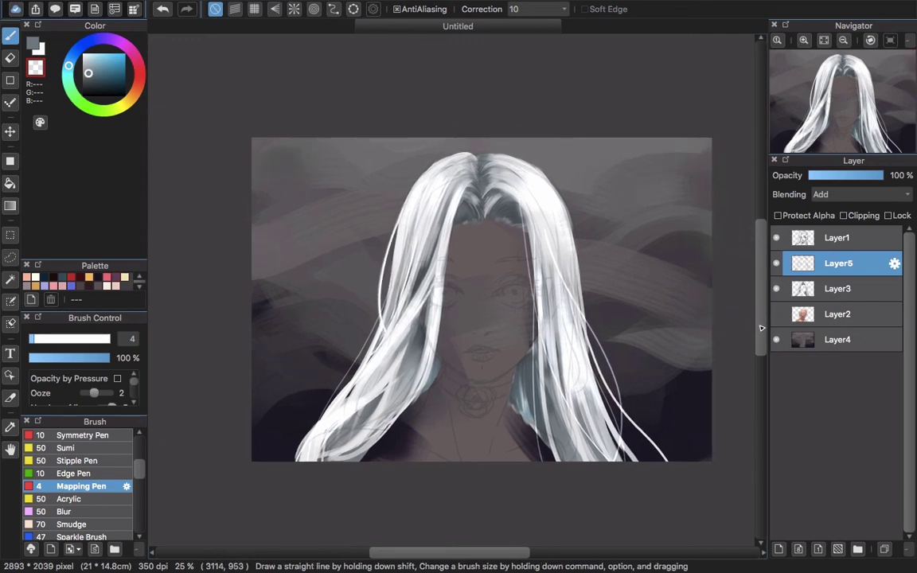